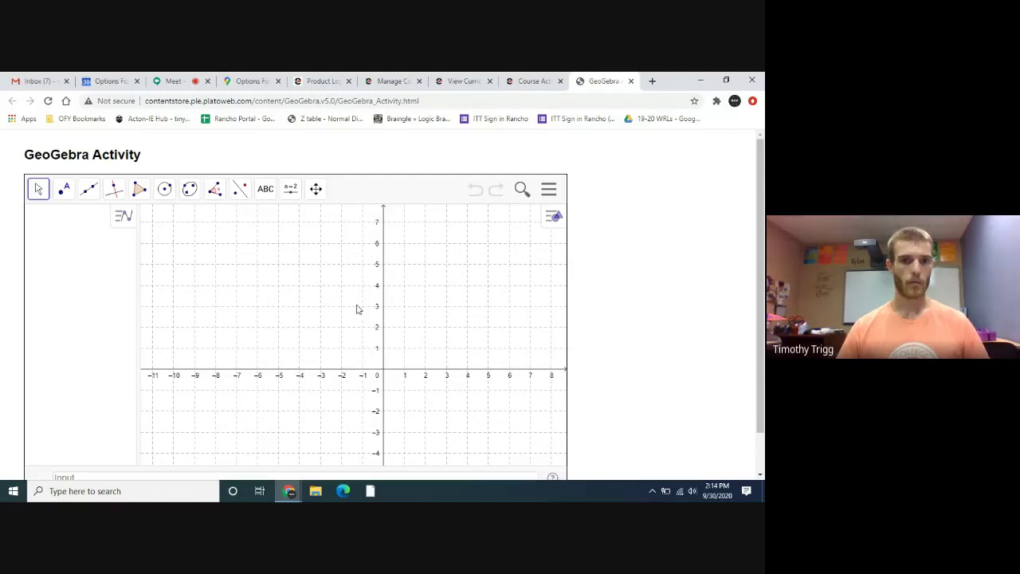
Step: In the GeoGebra activity, draw one circle centred at (5, 2) through (9, 2) and another centred at (-3, 4) through (0, 4)
scroll(361, 322, "up", 1)
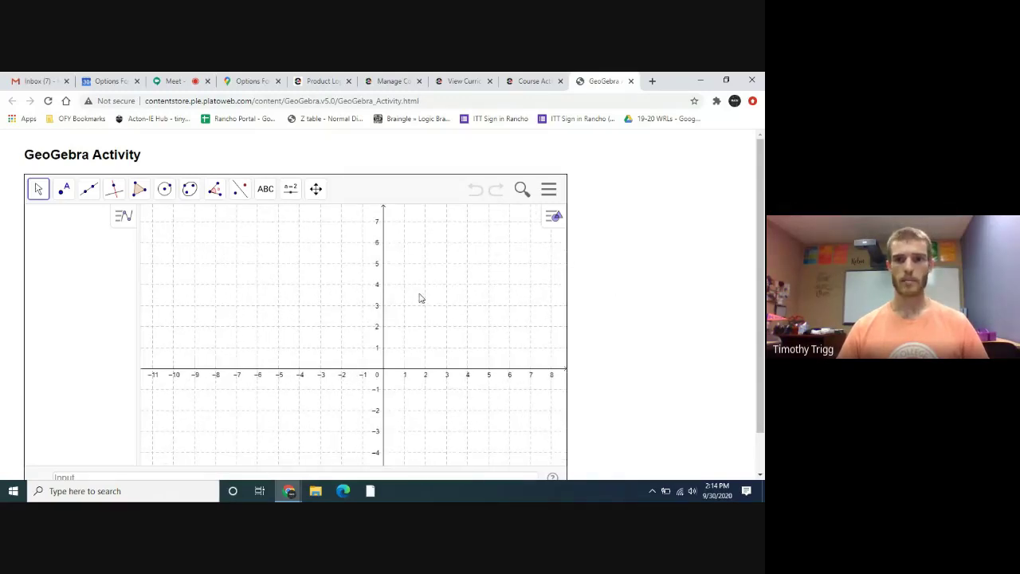
left_click(530, 81)
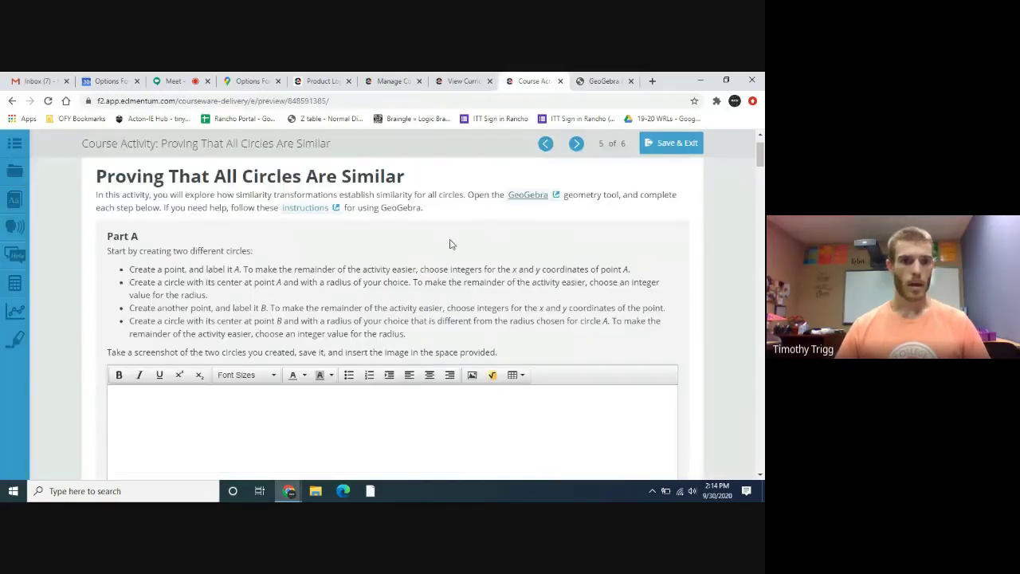
scroll(383, 275, "down", 1)
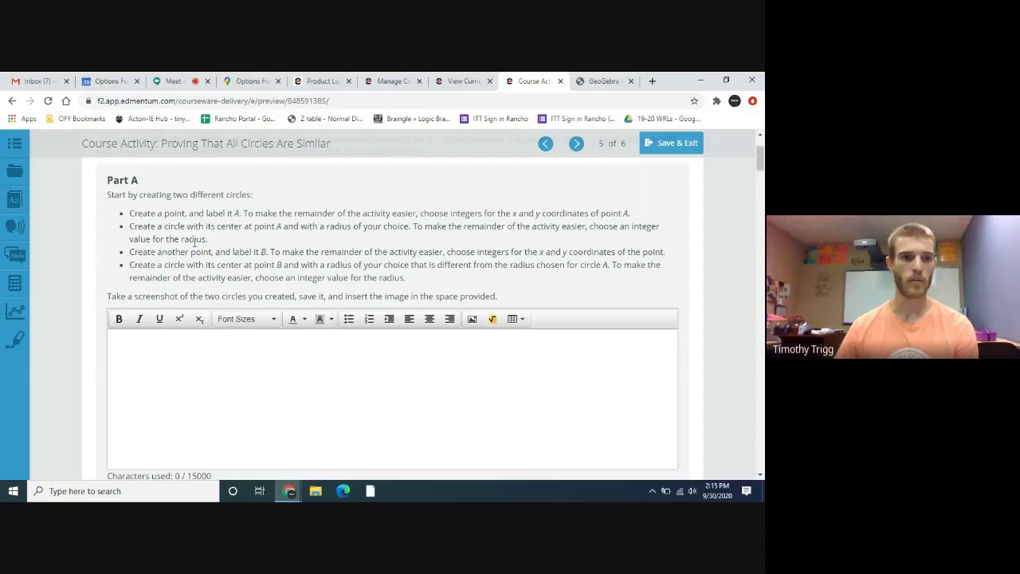
left_click(601, 81)
left_click_drag(442, 348, 349, 352)
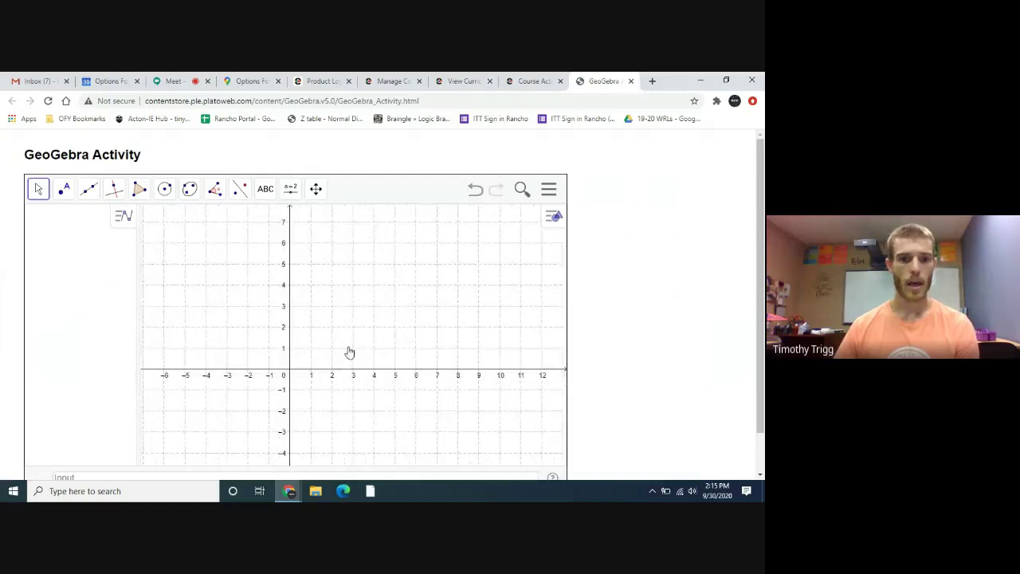
left_click(165, 190)
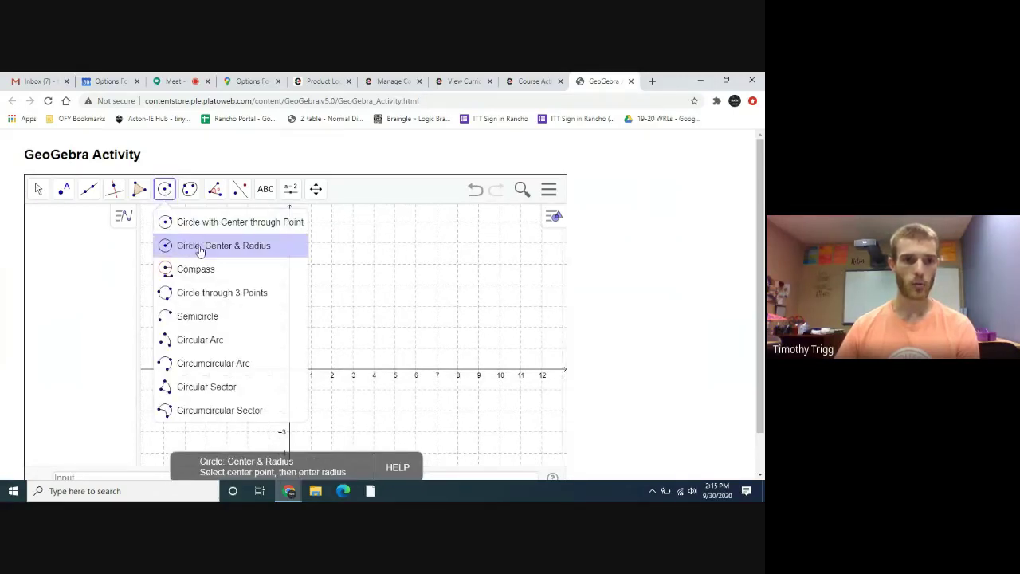
left_click(214, 224)
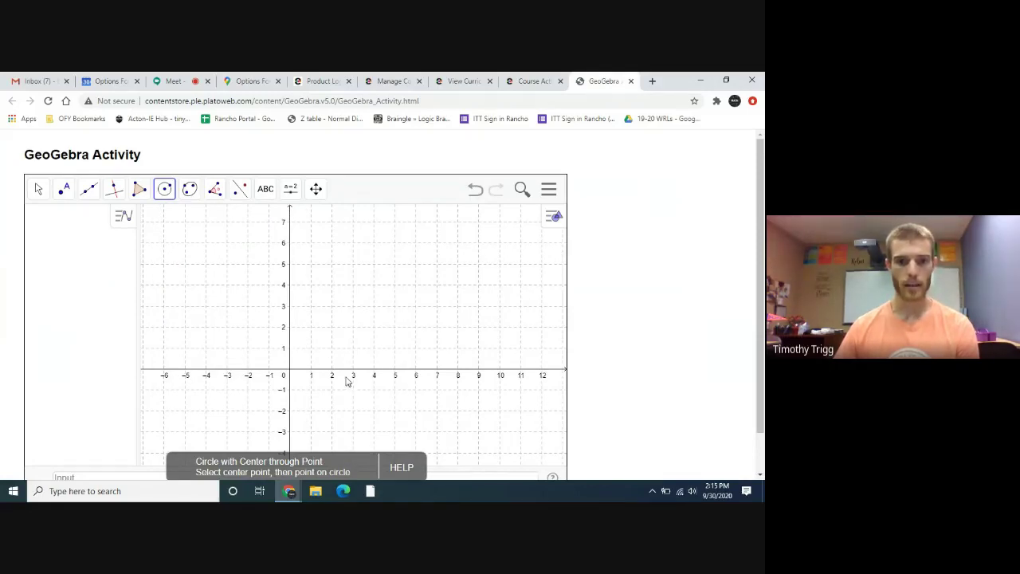
left_click(395, 328)
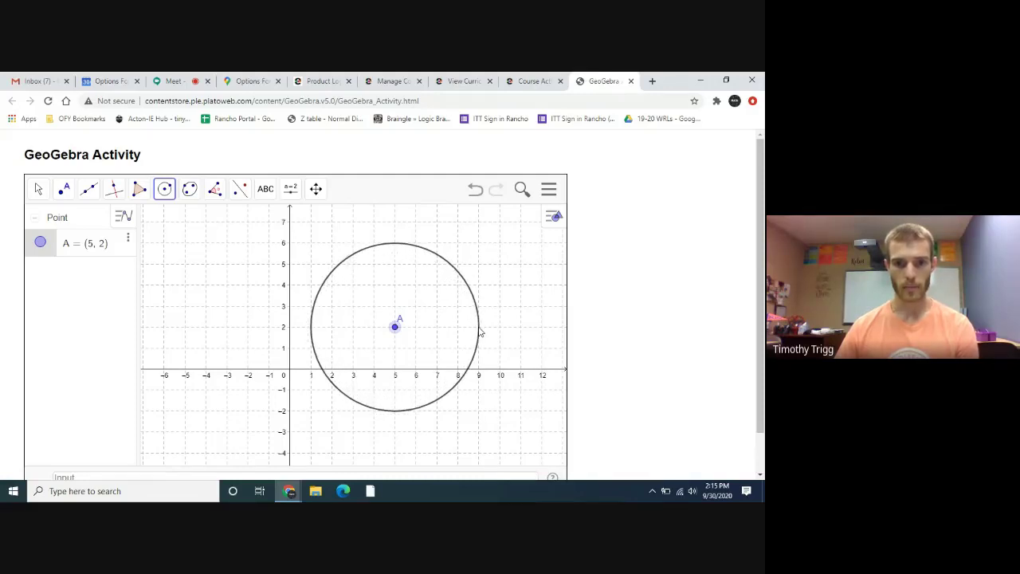
left_click(479, 327)
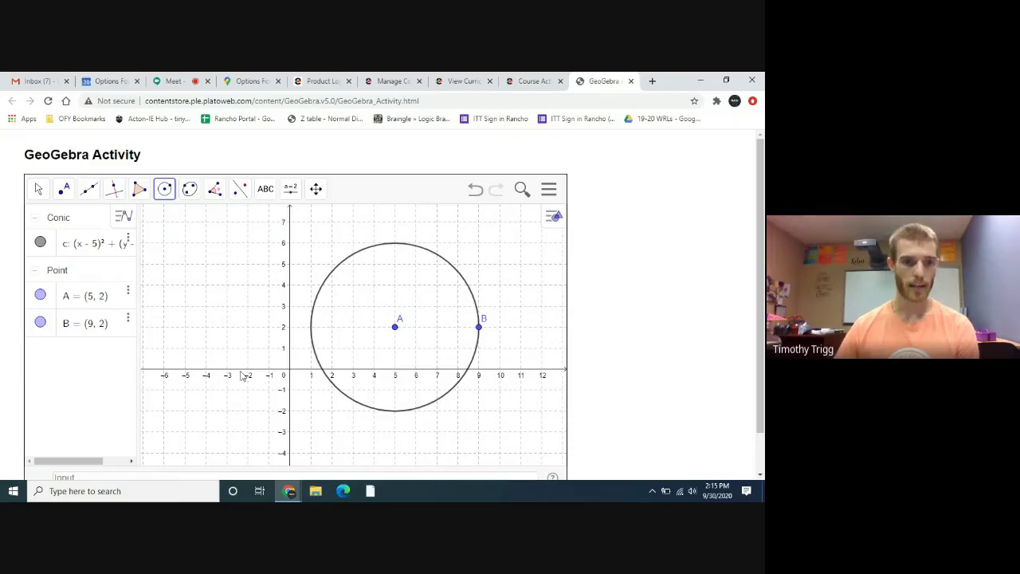
left_click(226, 285)
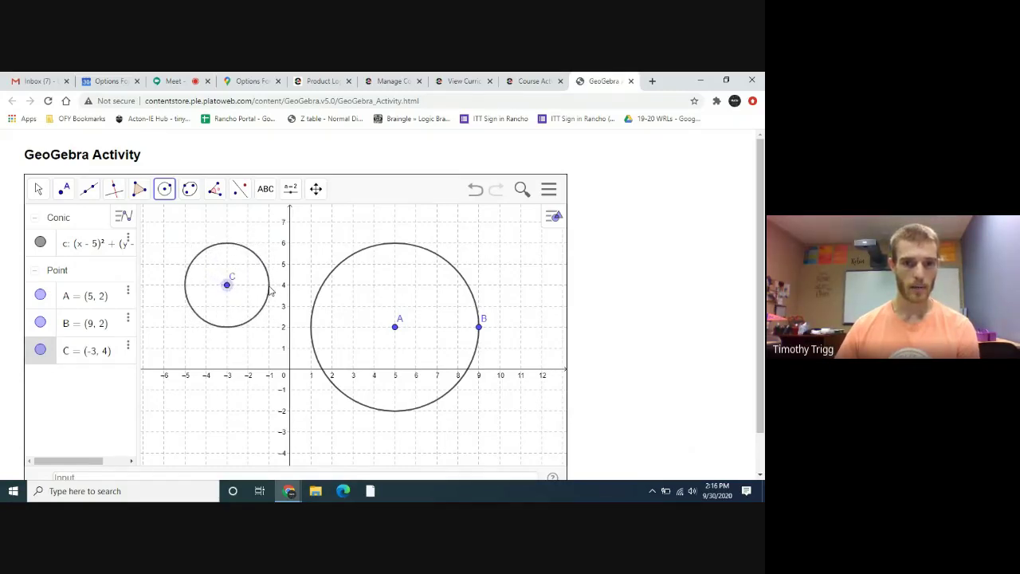
left_click(290, 285)
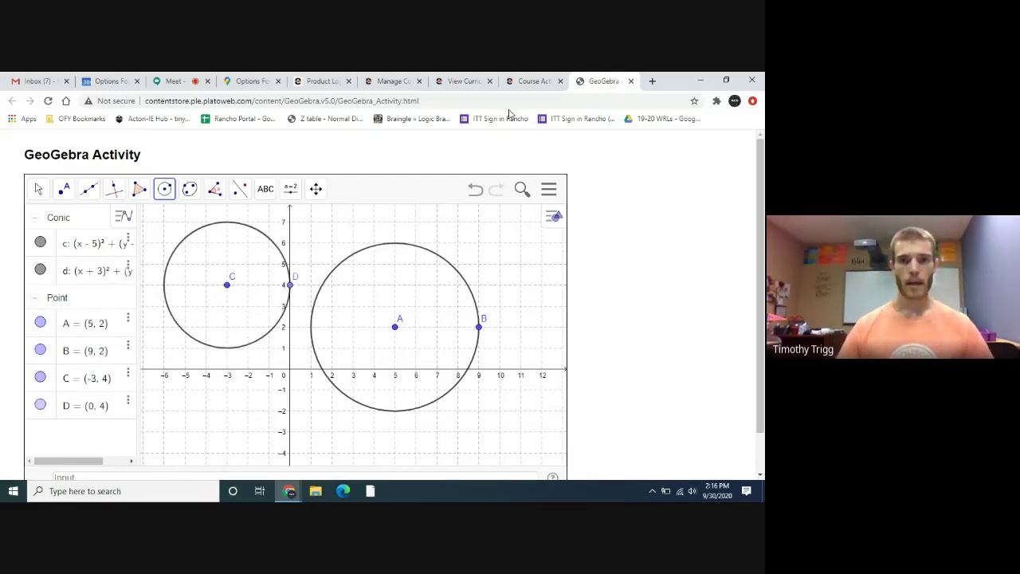
Step: Check the Part A screenshot instructions, and capture the graph area containing both circles with Snipping Tool
left_click(535, 80)
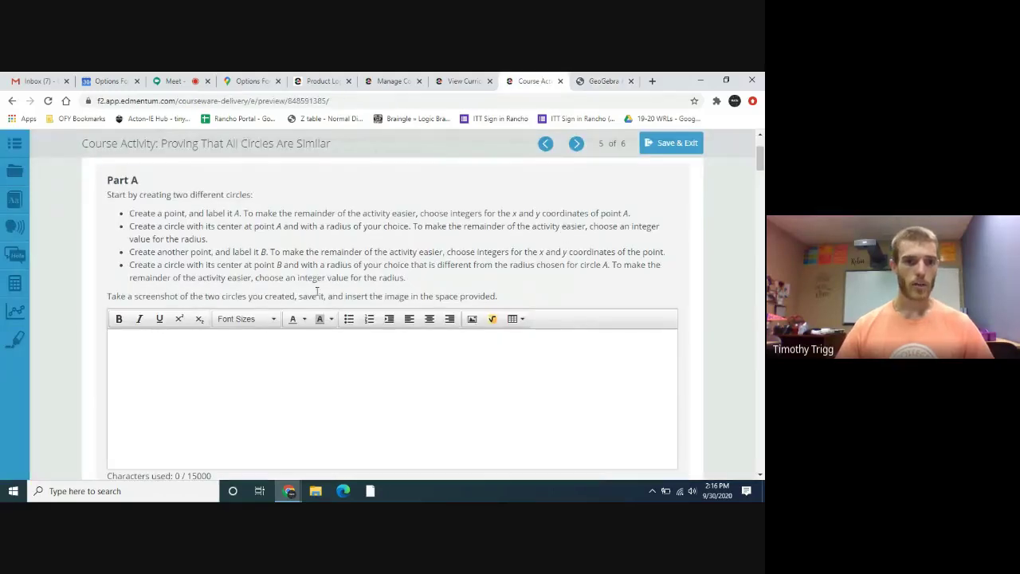
left_click(590, 83)
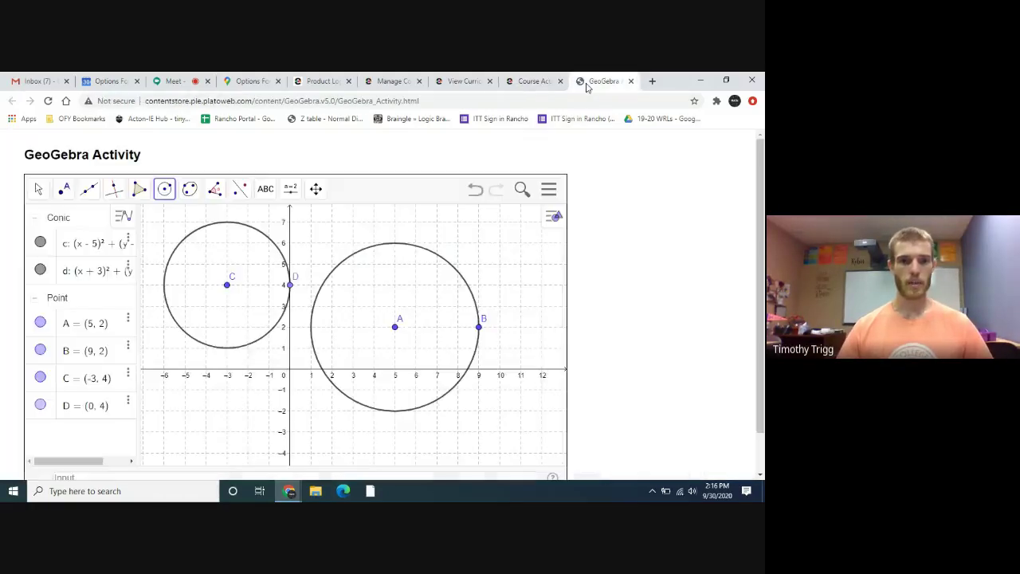
left_click(13, 491)
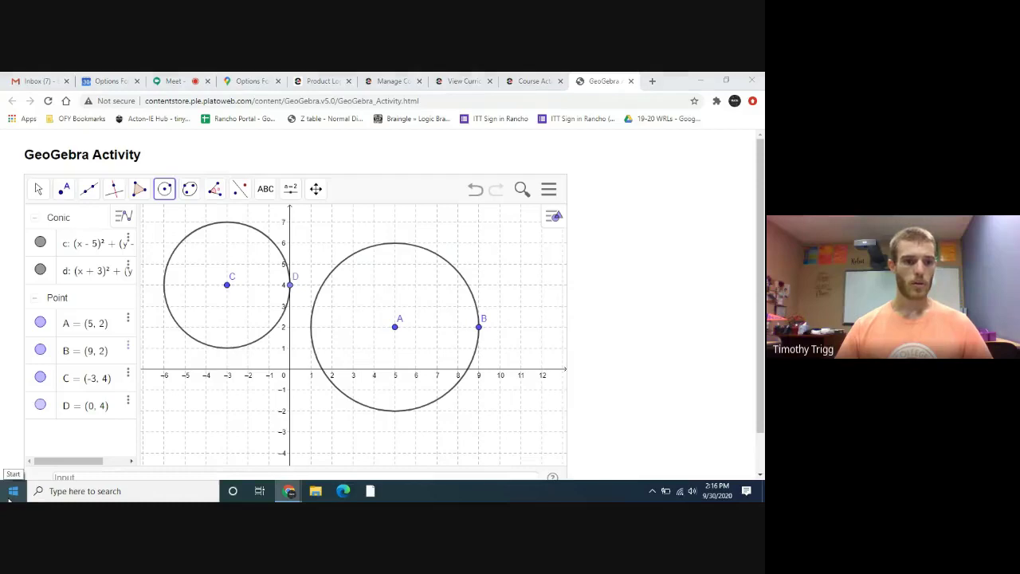
left_click(54, 200)
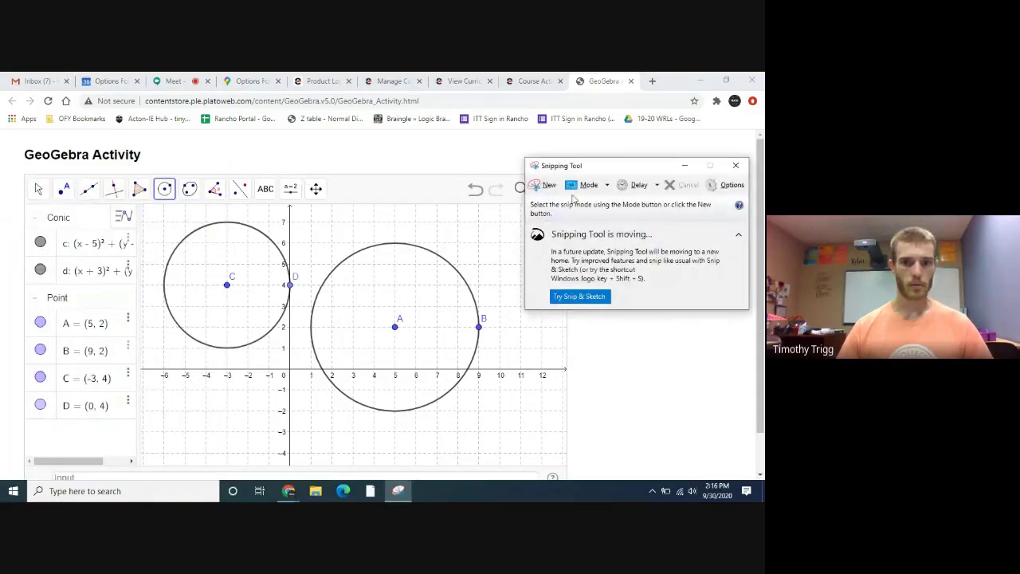
left_click(544, 185)
left_click_drag(140, 205, 510, 449)
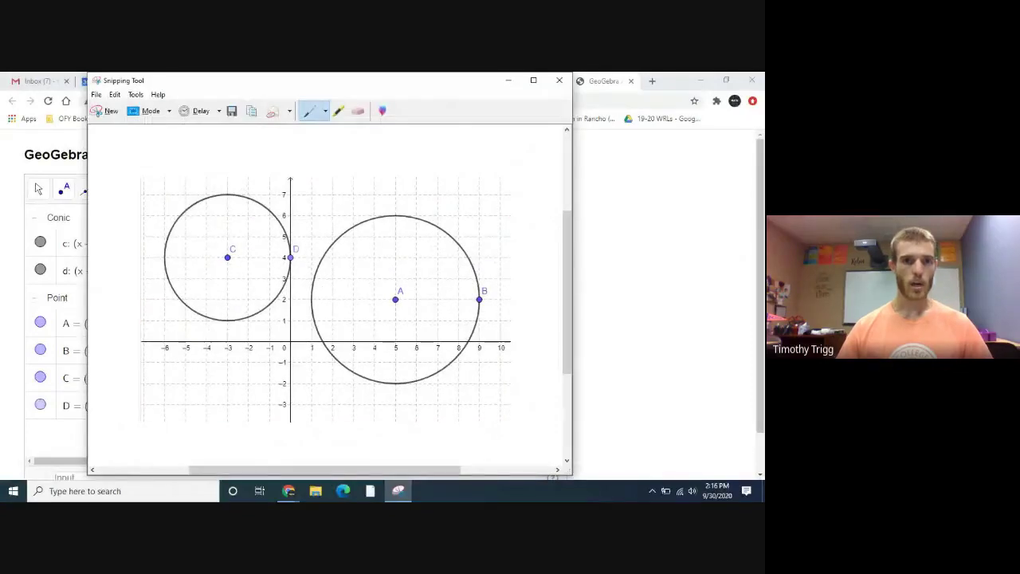
left_click(509, 80)
left_click(530, 80)
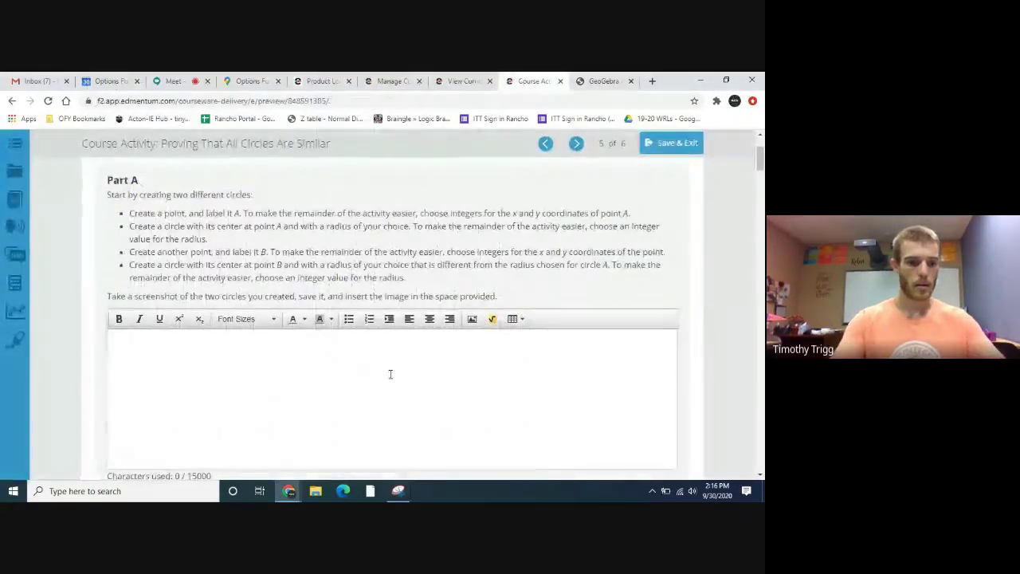
right_click(413, 375)
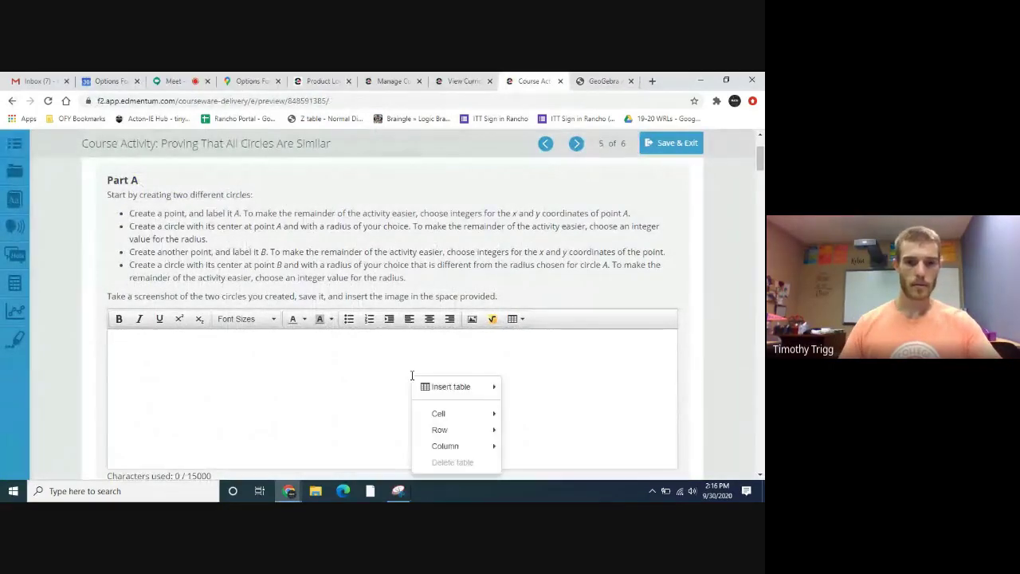
left_click(453, 359)
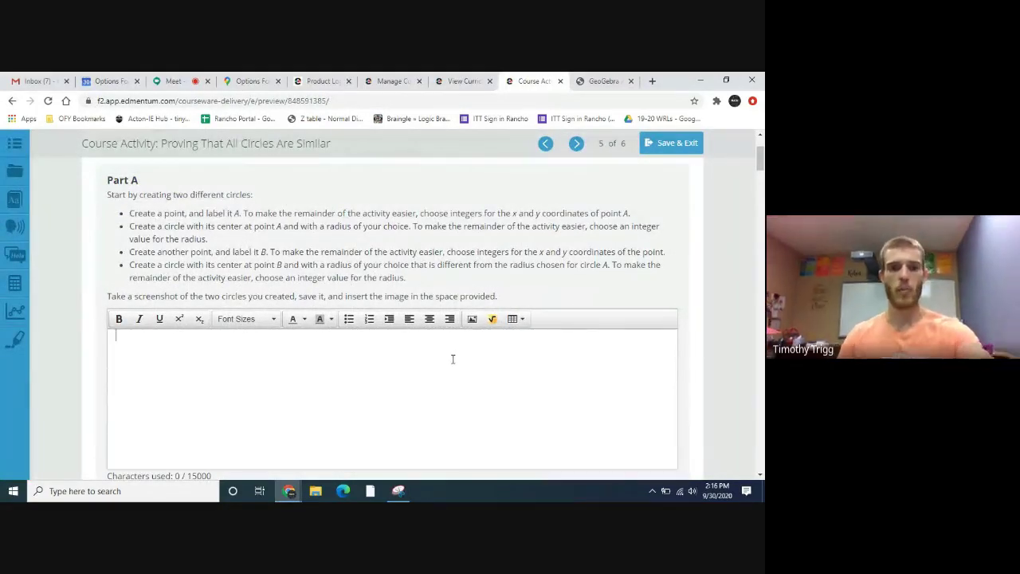
Step: Save the snip of the circles as the PNG file Capture in the Pictures folder, replacing the existing file
left_click(399, 491)
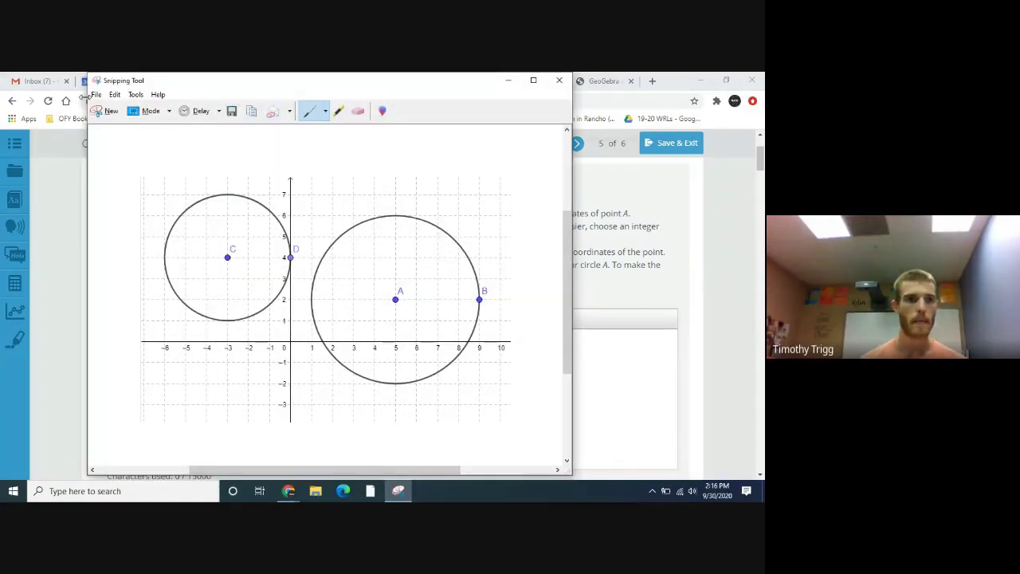
left_click(96, 94)
left_click(111, 124)
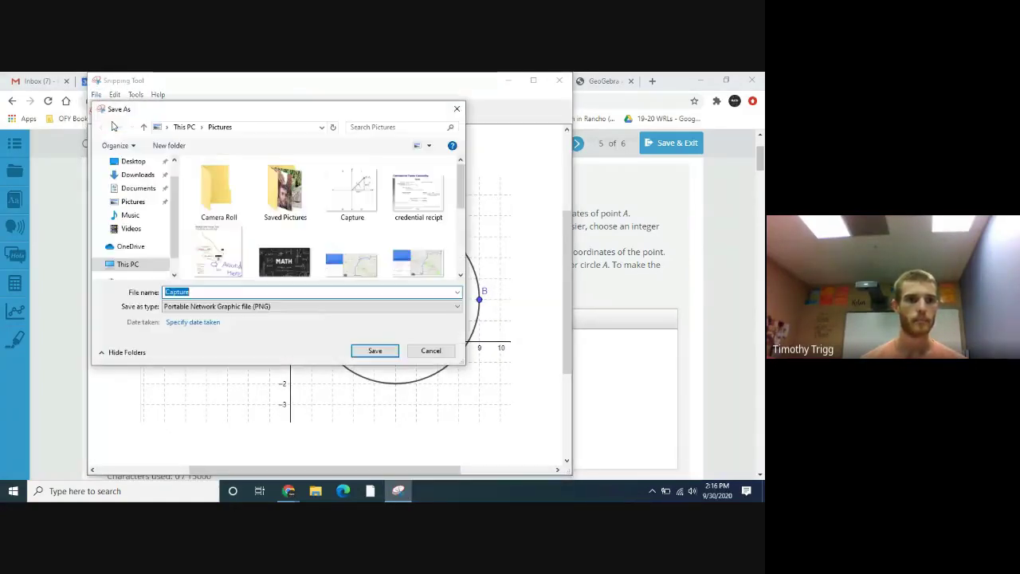
left_click(381, 352)
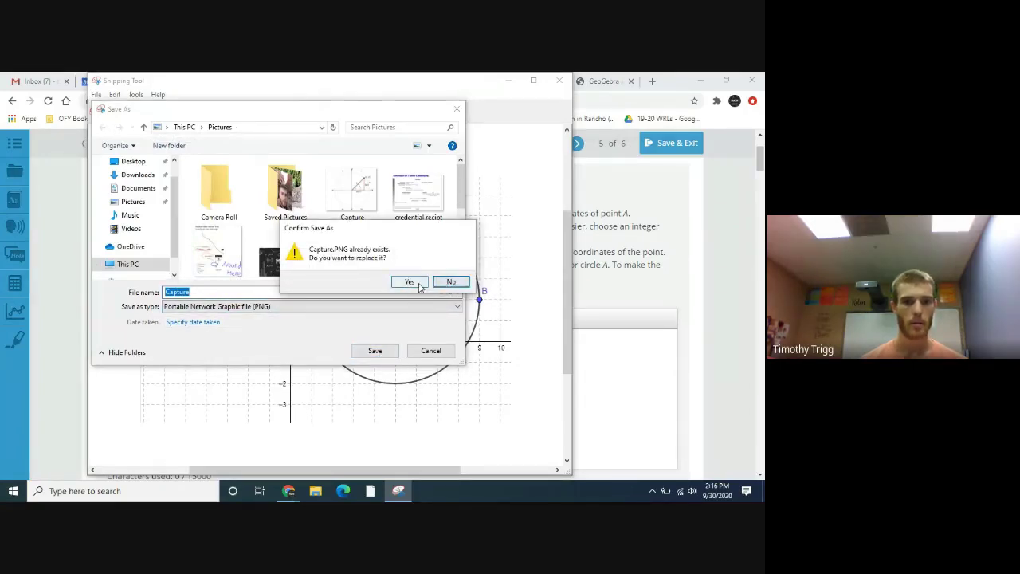
left_click(418, 285)
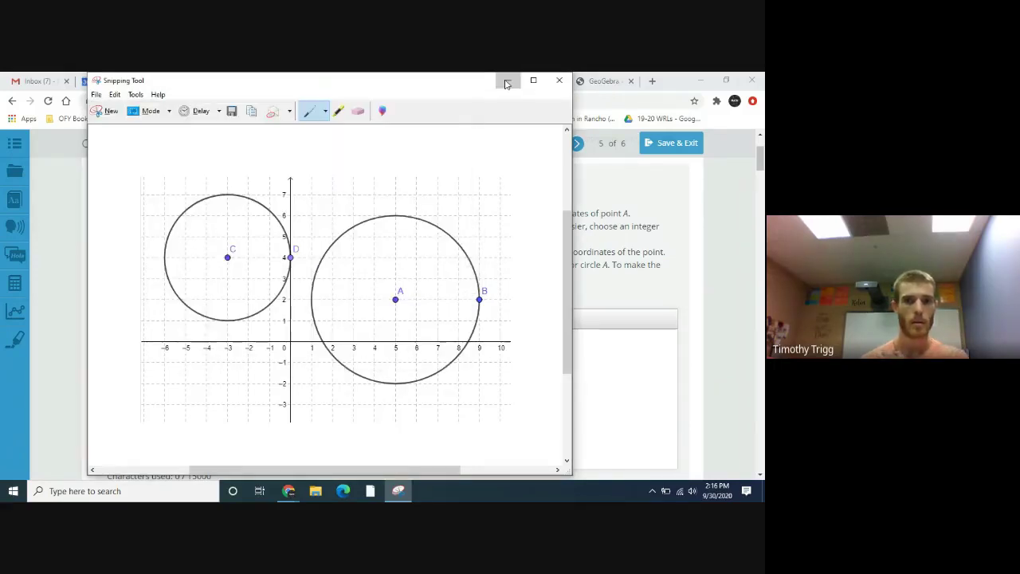
left_click(508, 81)
Step: Insert the saved Capture image from the computer into the Part A answer box
left_click(472, 320)
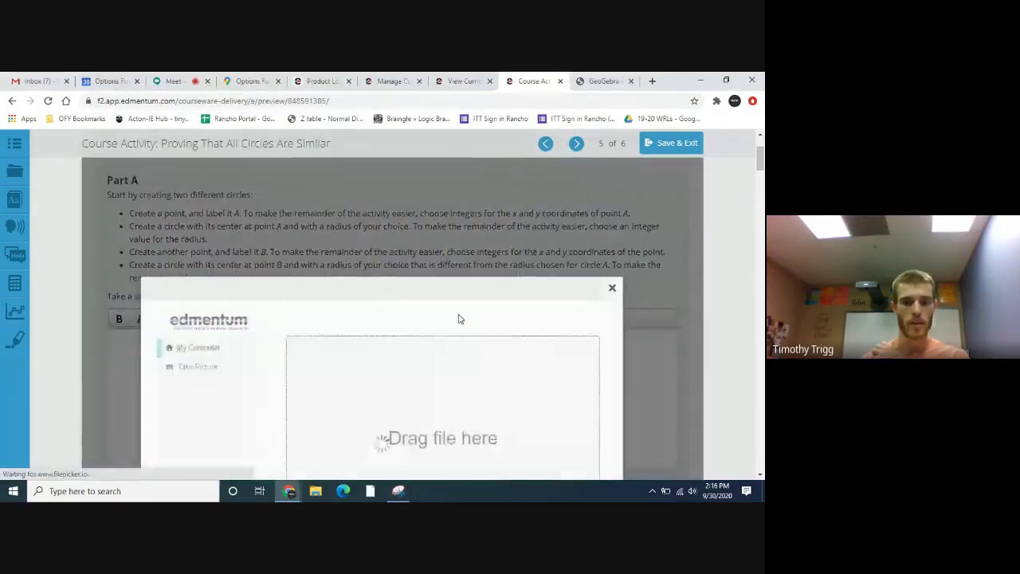
left_click(425, 446)
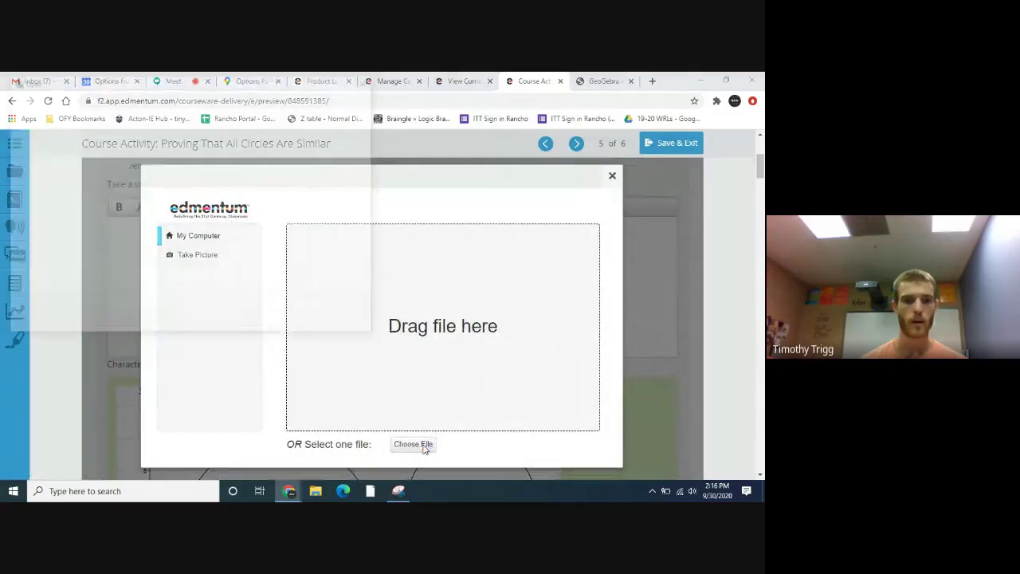
double_click(260, 177)
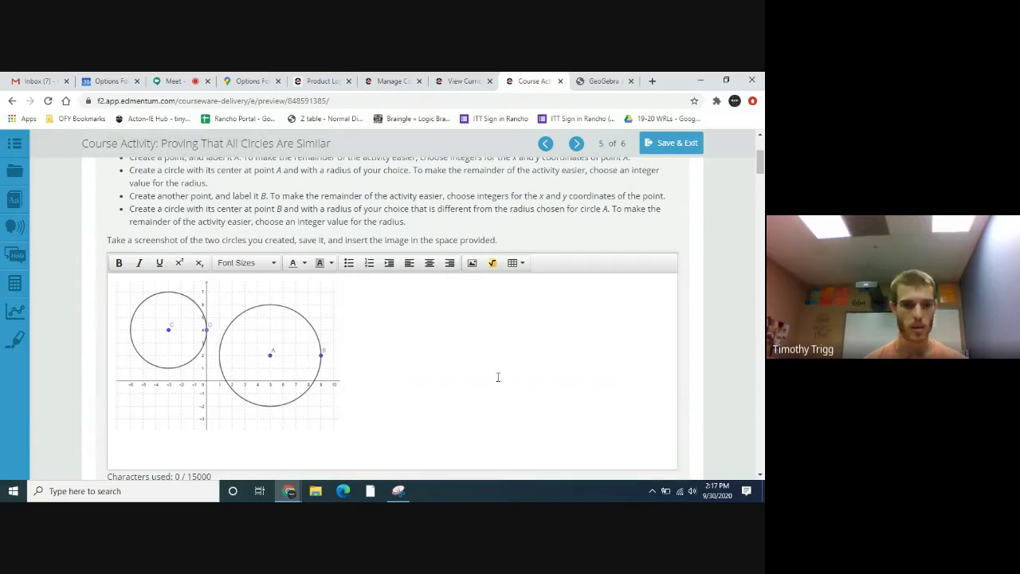
Step: Answer Part B with "There must exist a transformation that maps one shape onto the other."
scroll(506, 367, "down", 5)
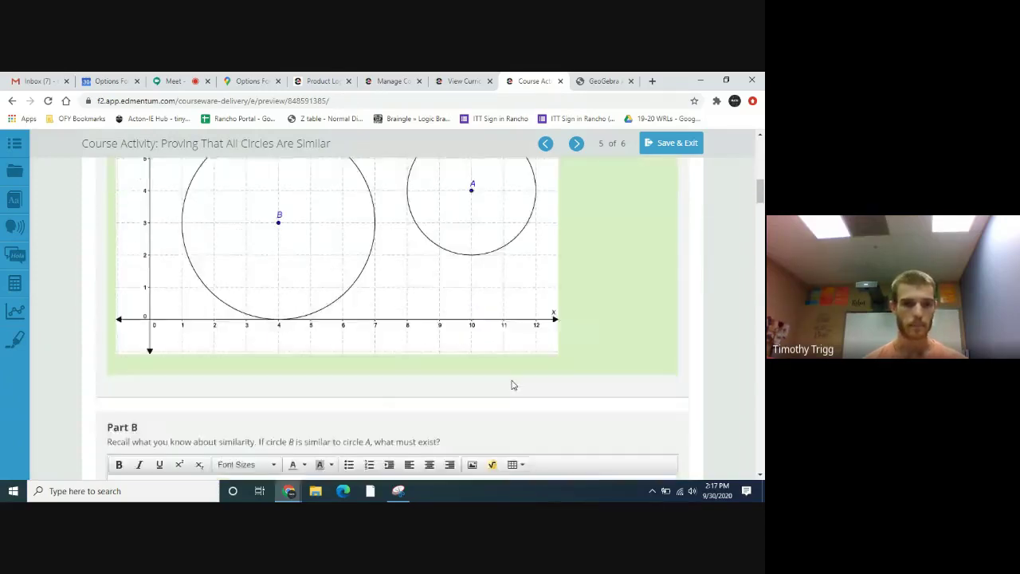
scroll(513, 385, "down", 3)
scroll(513, 385, "up", 3)
scroll(406, 366, "down", 1)
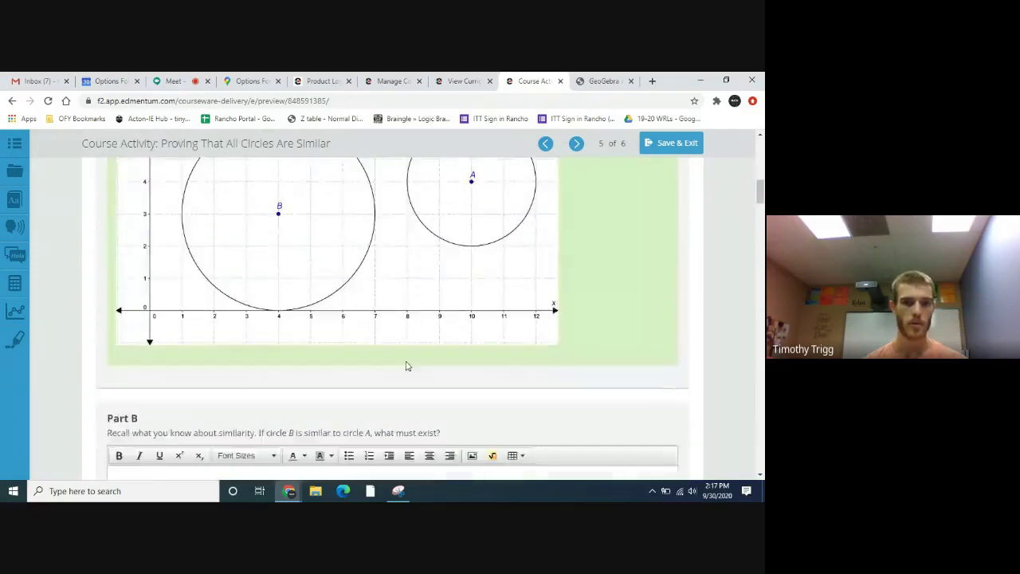
scroll(405, 366, "down", 3)
scroll(420, 378, "up", 1)
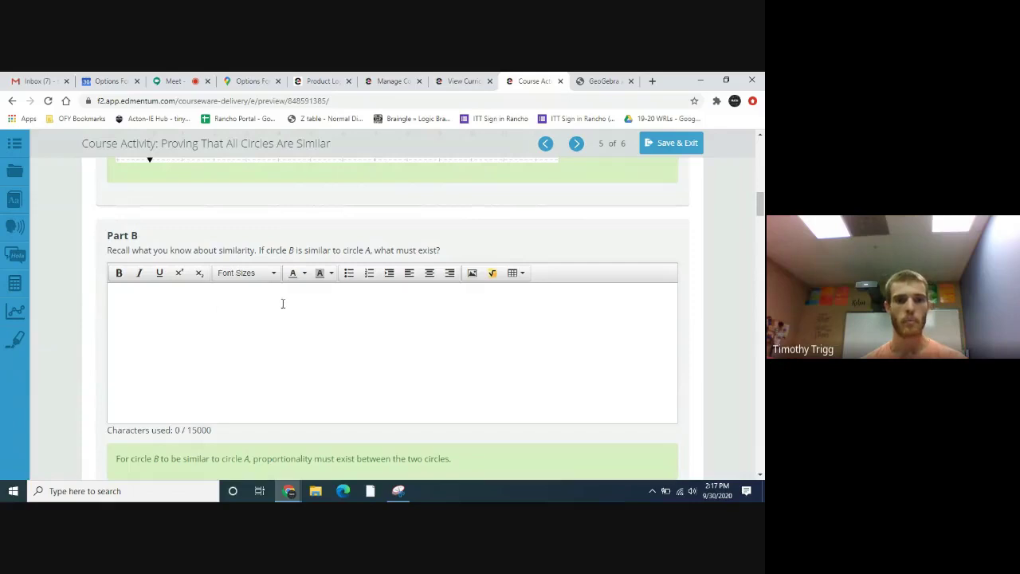
scroll(323, 324, "up", 1)
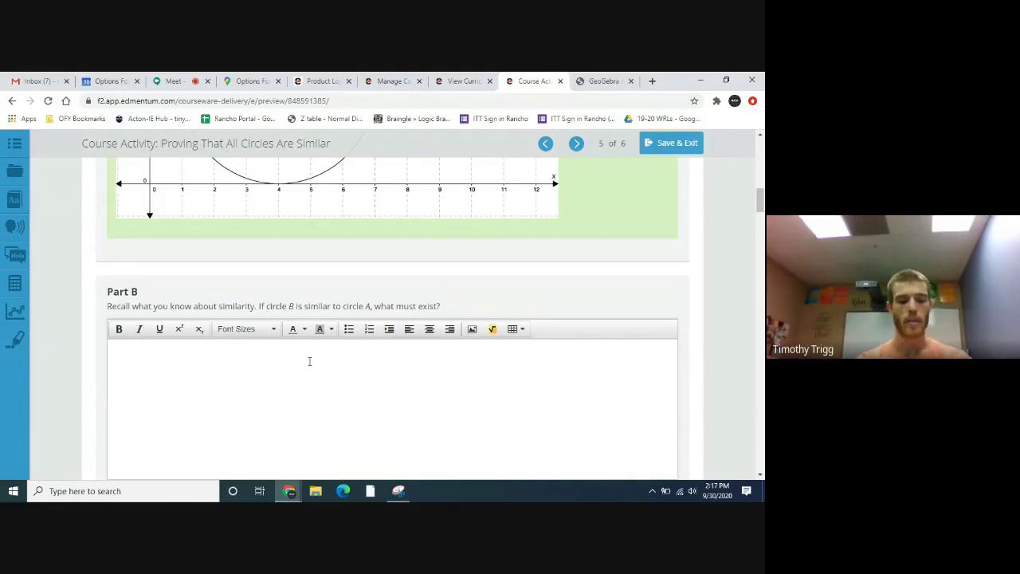
type("ere")
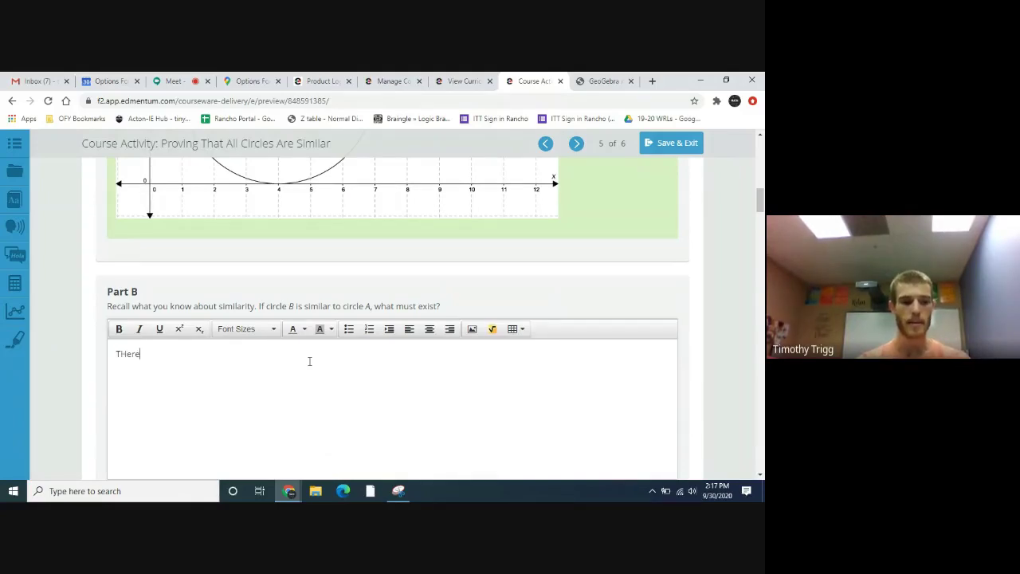
type("her")
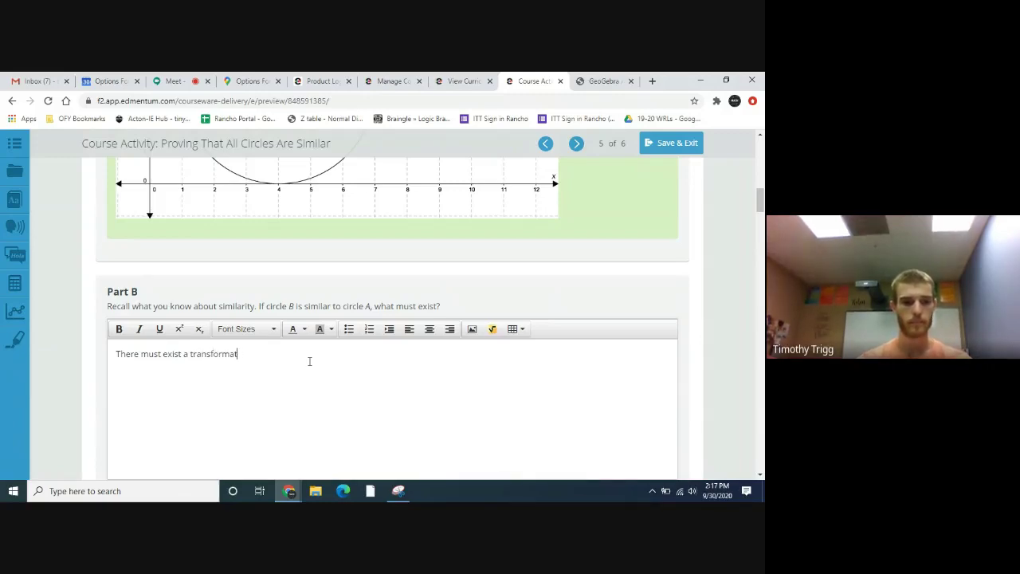
type("ion that ")
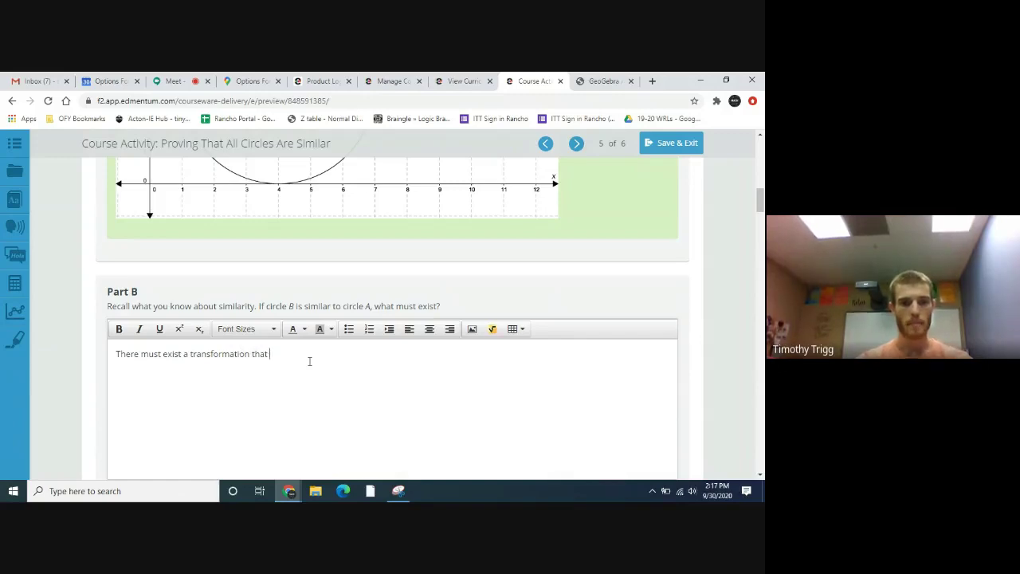
type("maps one shape onto the other.")
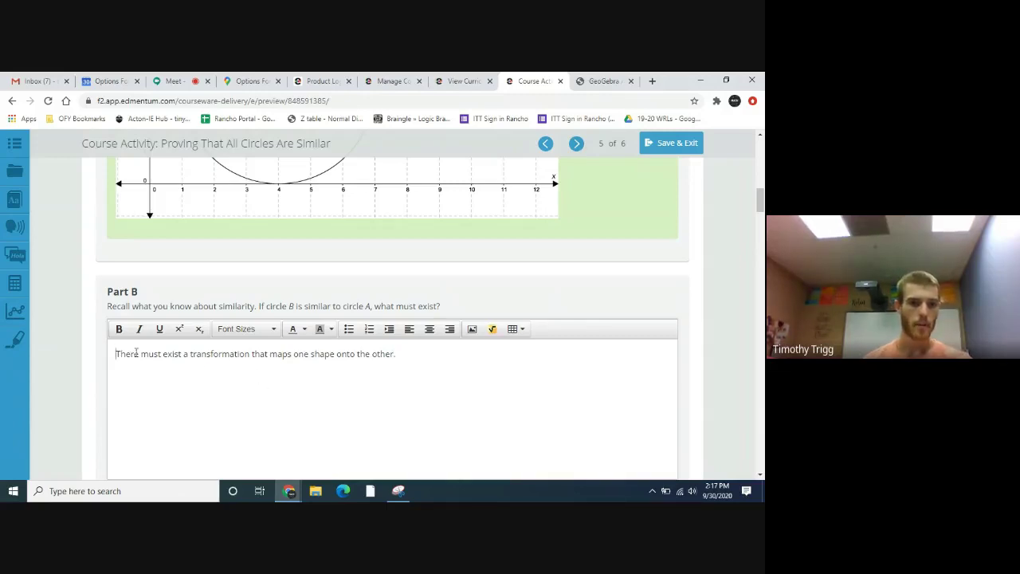
Step: Begin the Part B answer with "In order for two shapes to be similar," and make the following "There" lowercase
type("In ord")
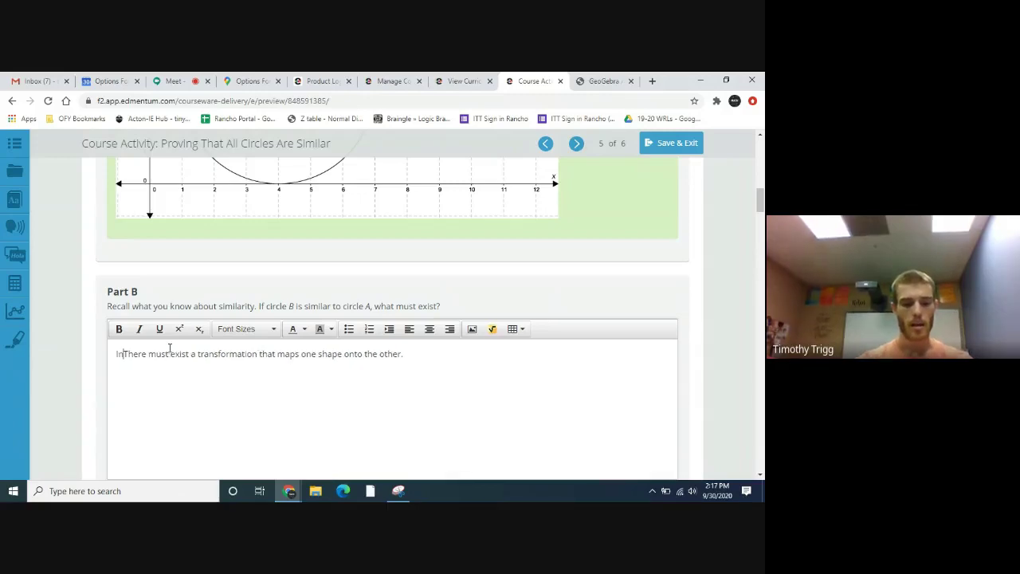
type("or two ")
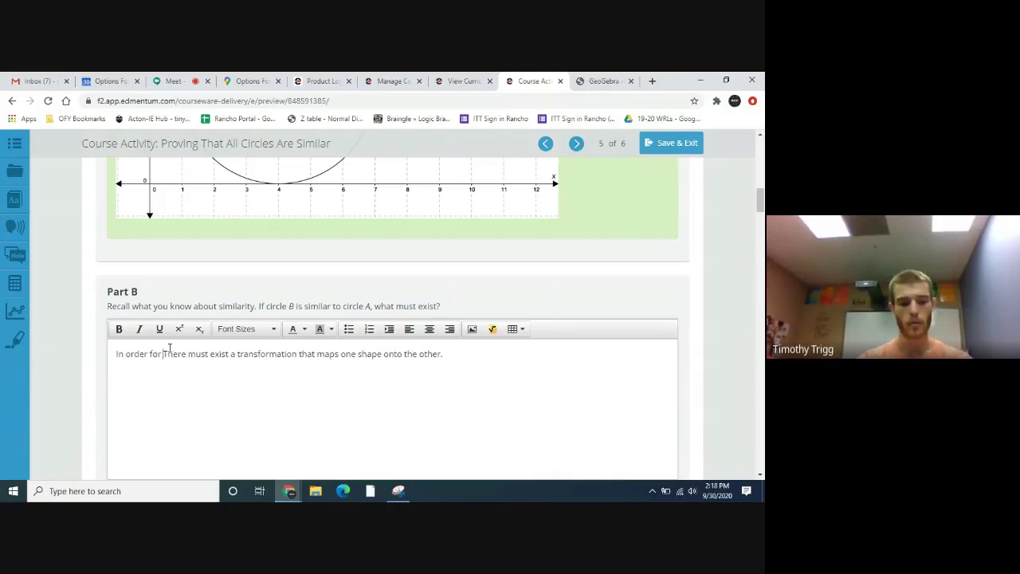
type("shapes to ")
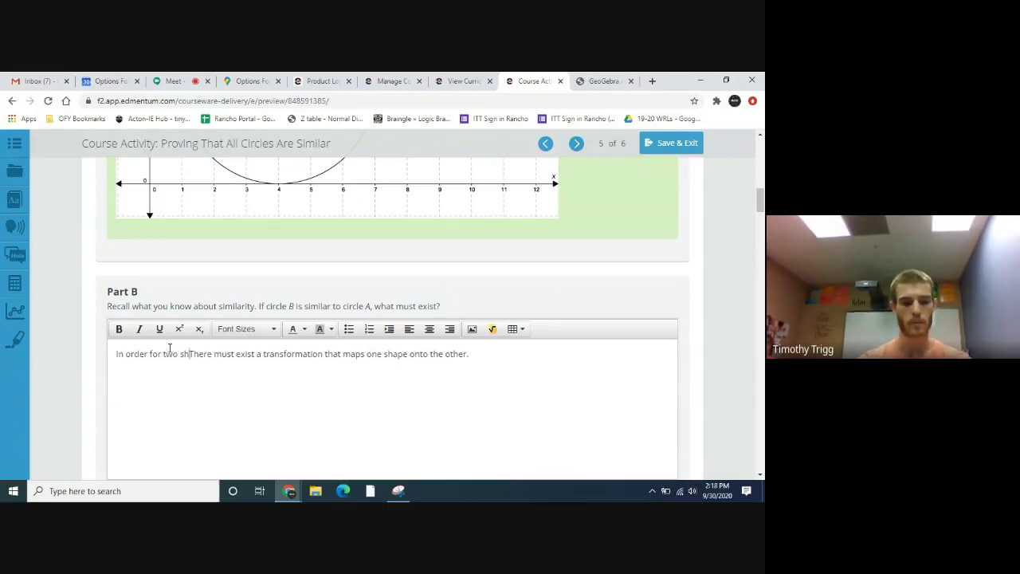
type("be sim")
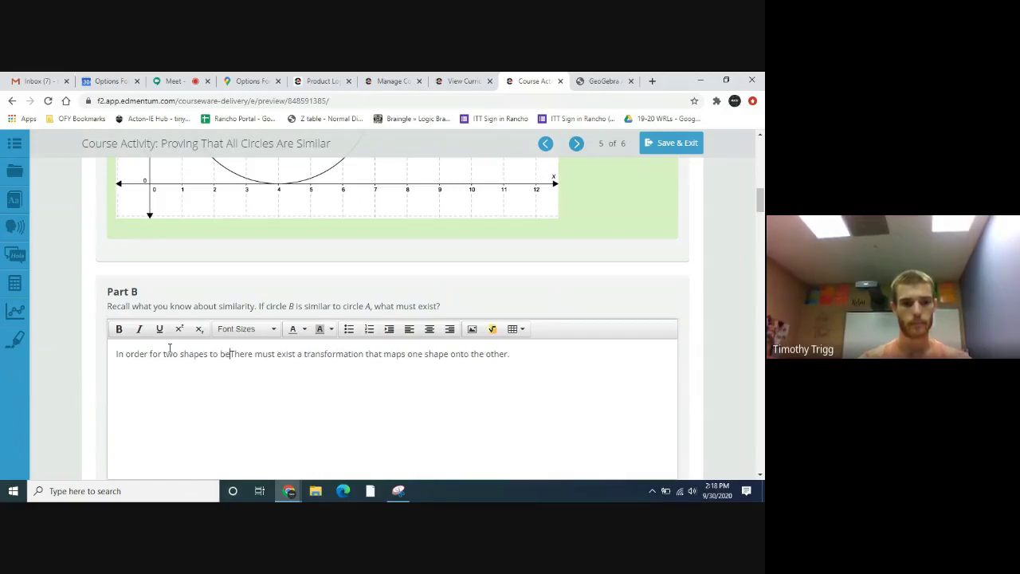
type("ilar")
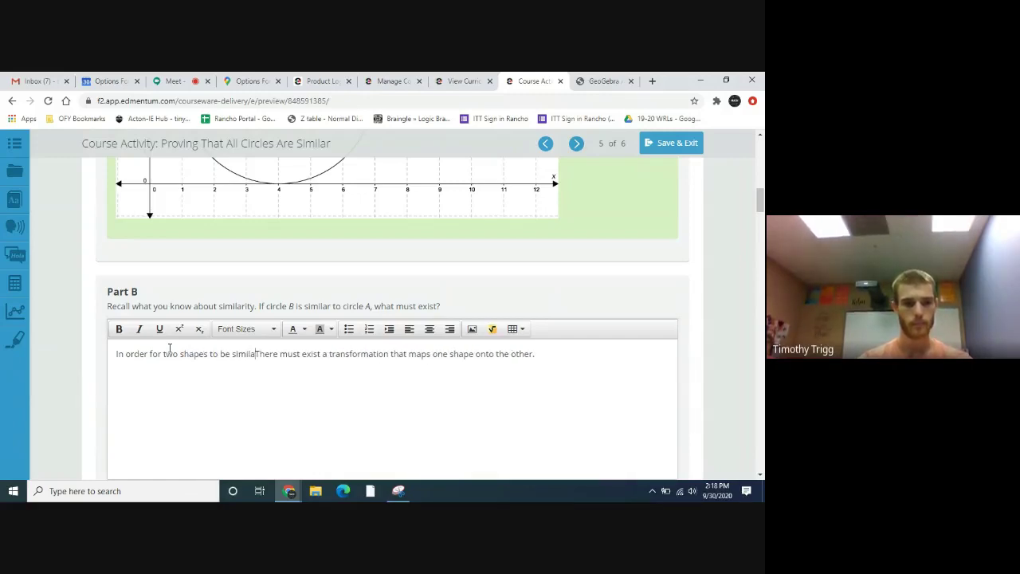
type(",")
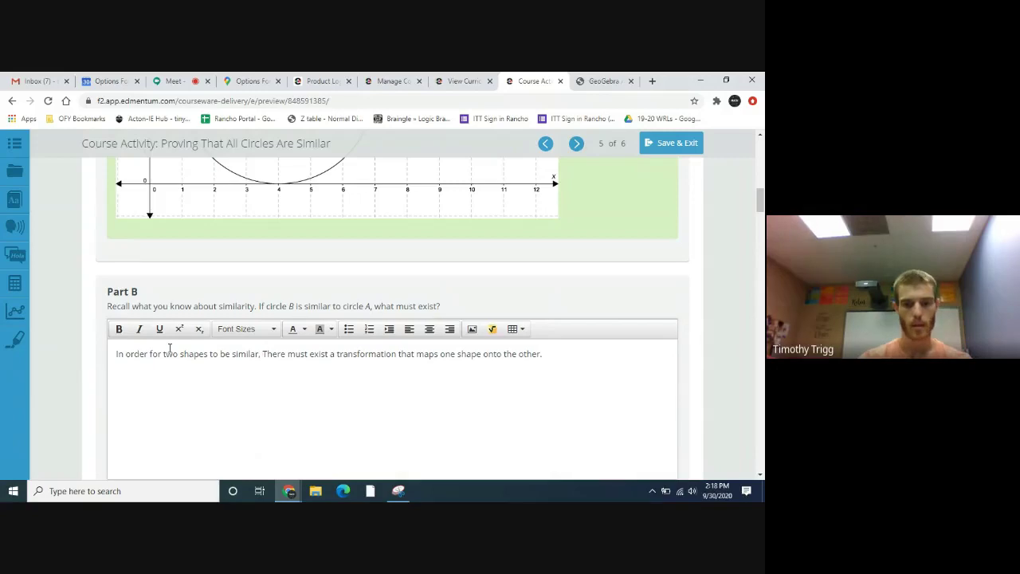
key("Delete")
type("t")
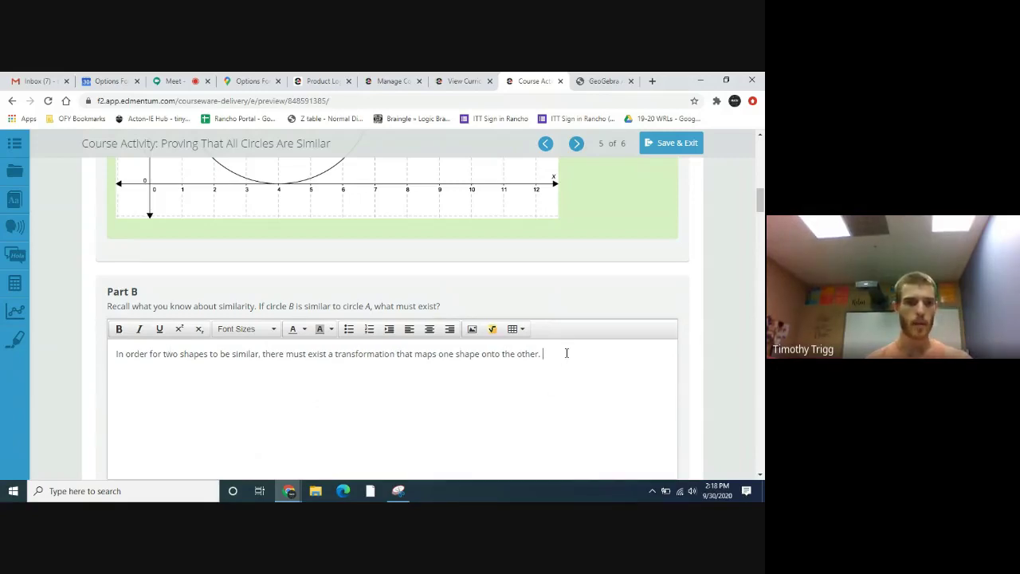
Step: Read the Part C question and check the coordinates of both circle centers in the GeoGebra activity, returning to the course page
scroll(566, 367, "down", 5)
scroll(551, 378, "up", 2)
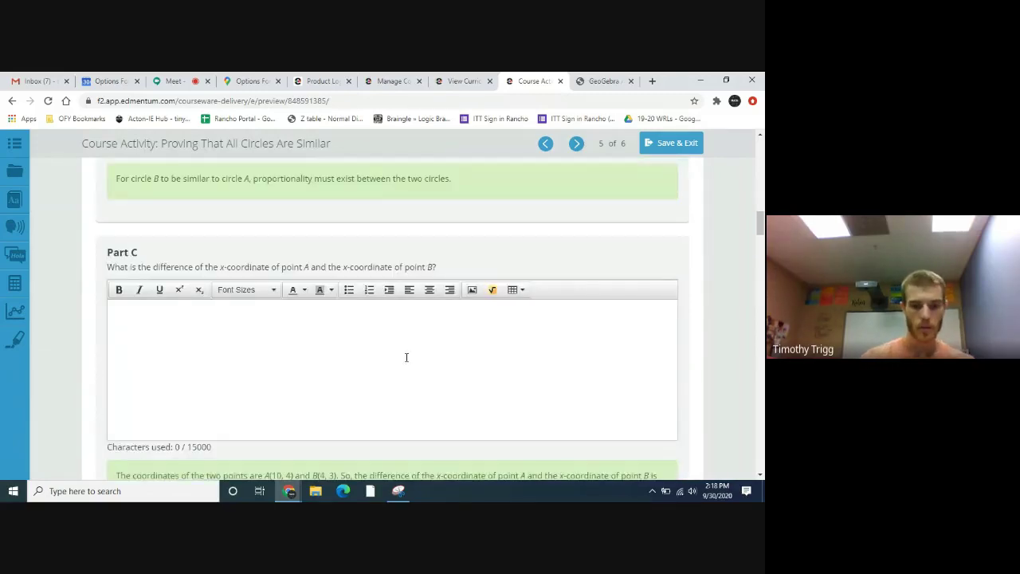
key("ctrl+plus")
key("ctrl+plus")
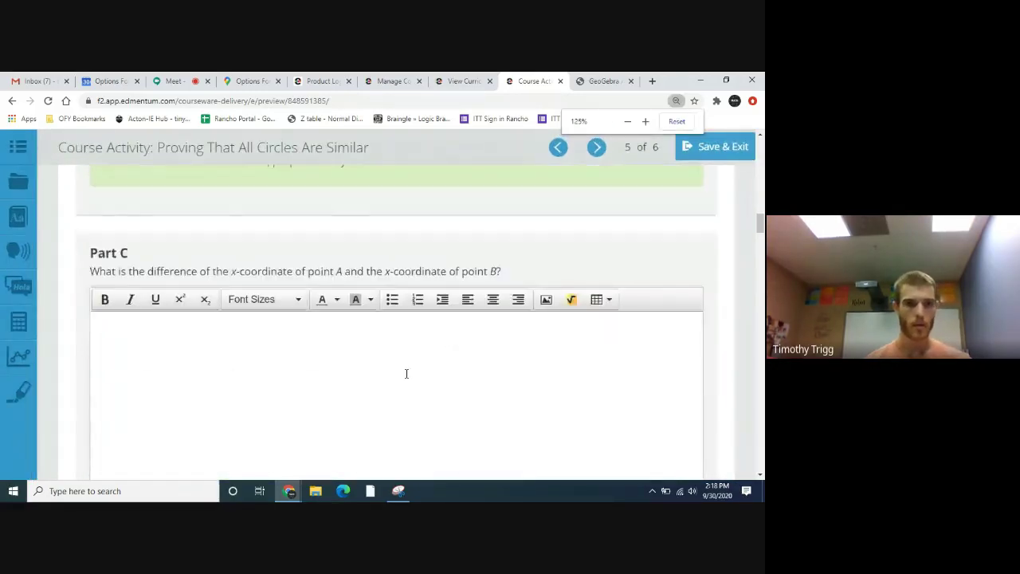
scroll(406, 373, "down", 1)
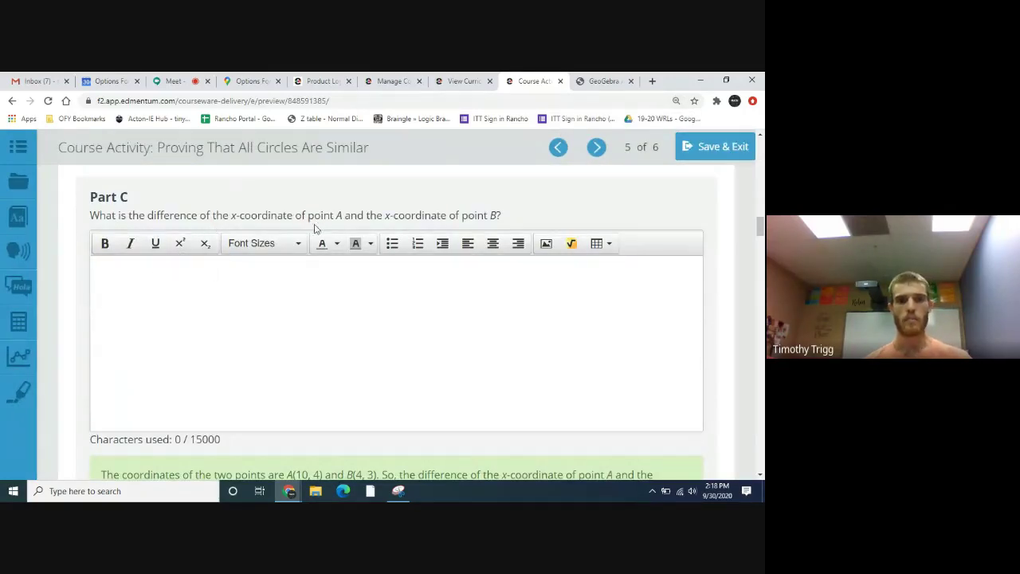
left_click(605, 80)
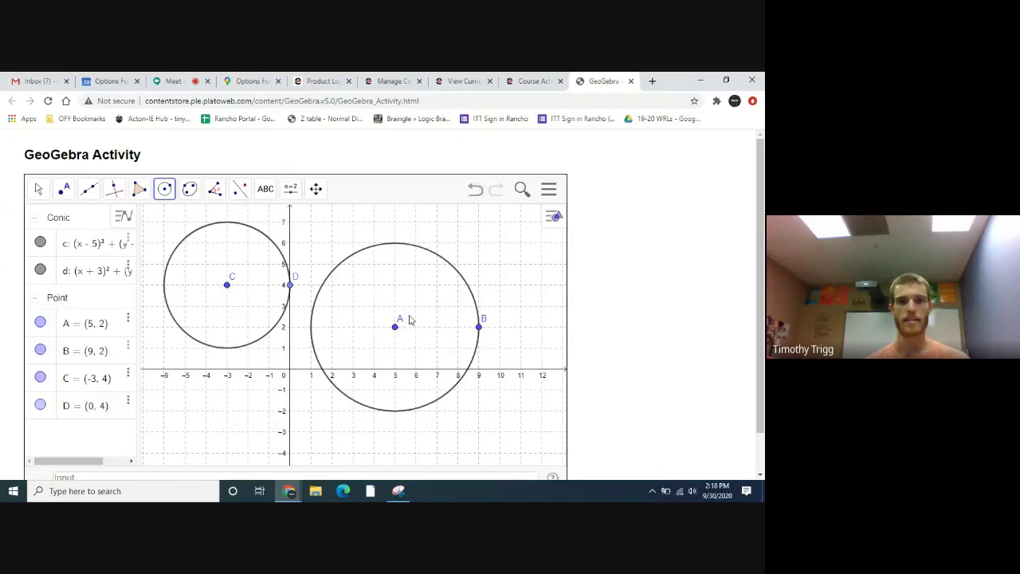
left_click(534, 81)
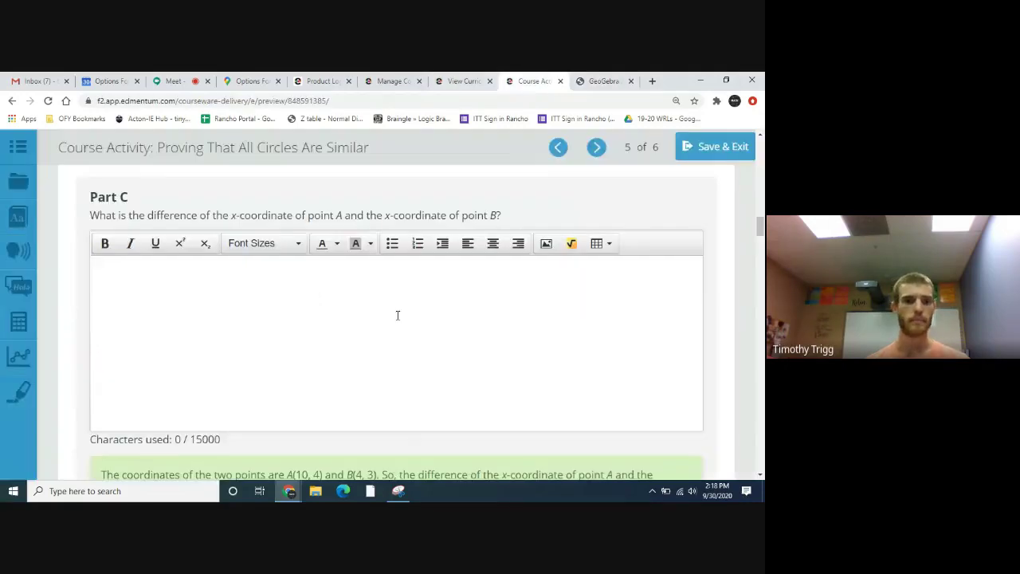
Step: Enter "From point B to point A" in the Part C answer box
scroll(259, 306, "up", 1)
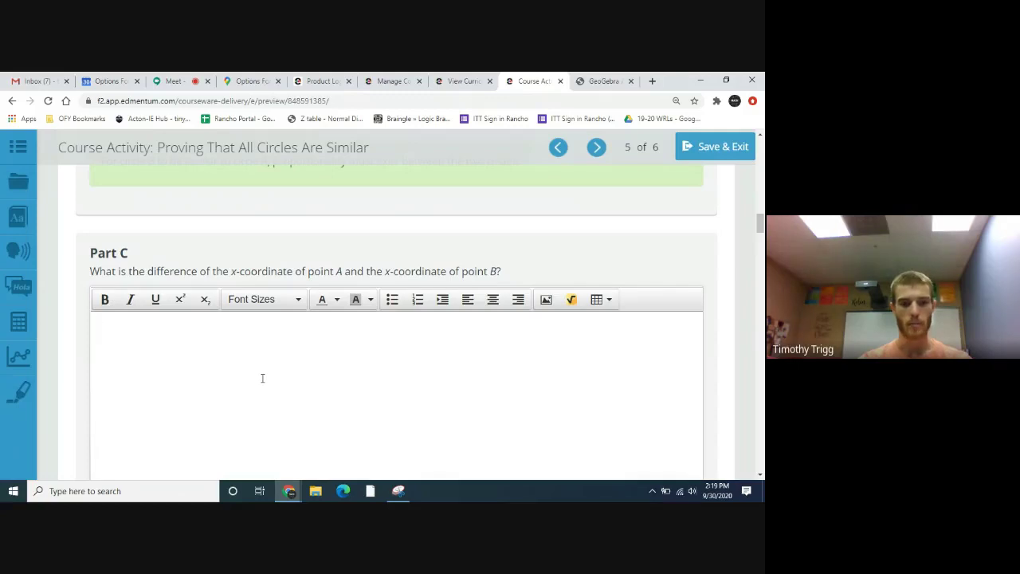
type("Fr")
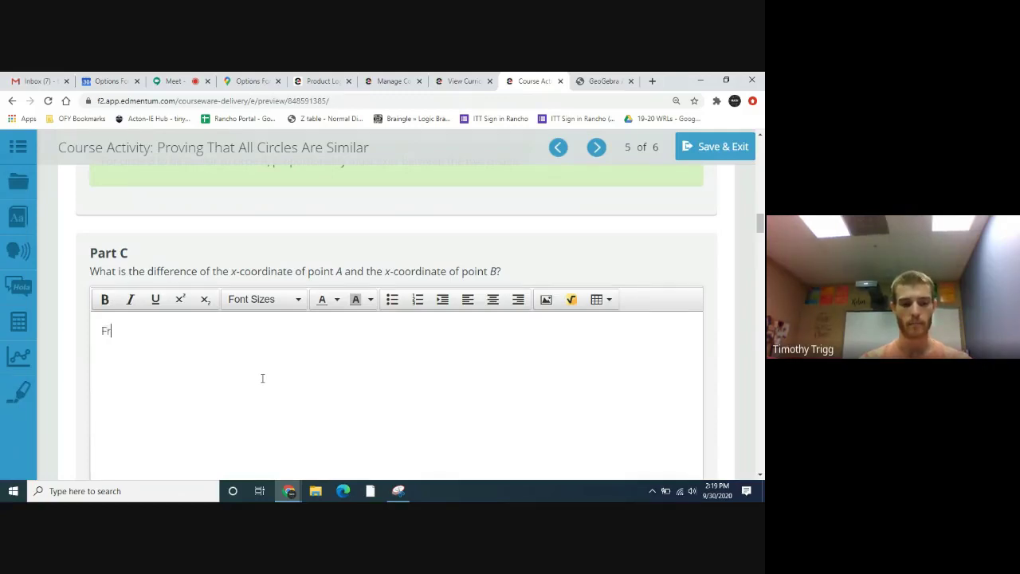
type("om point")
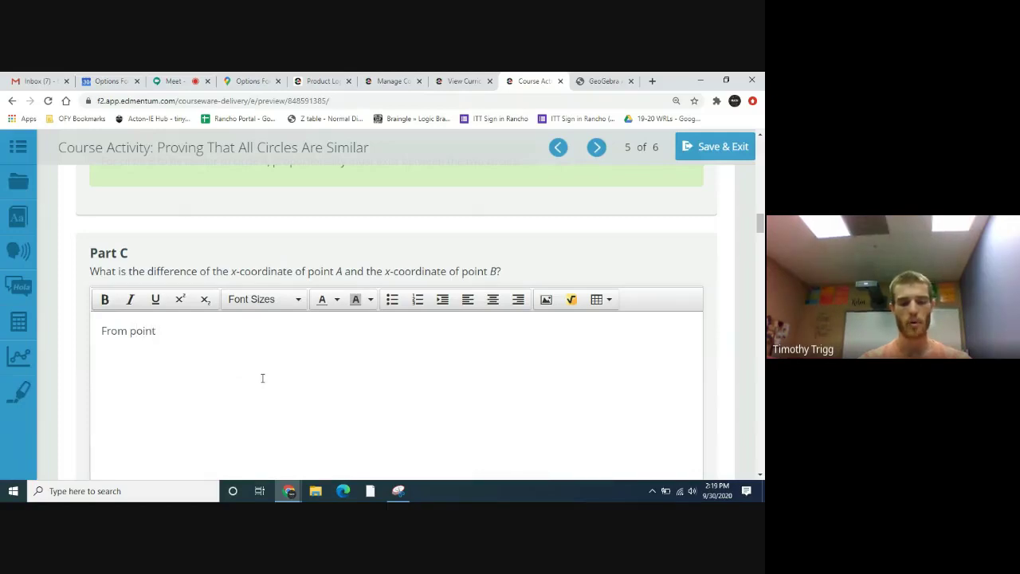
type(" B to")
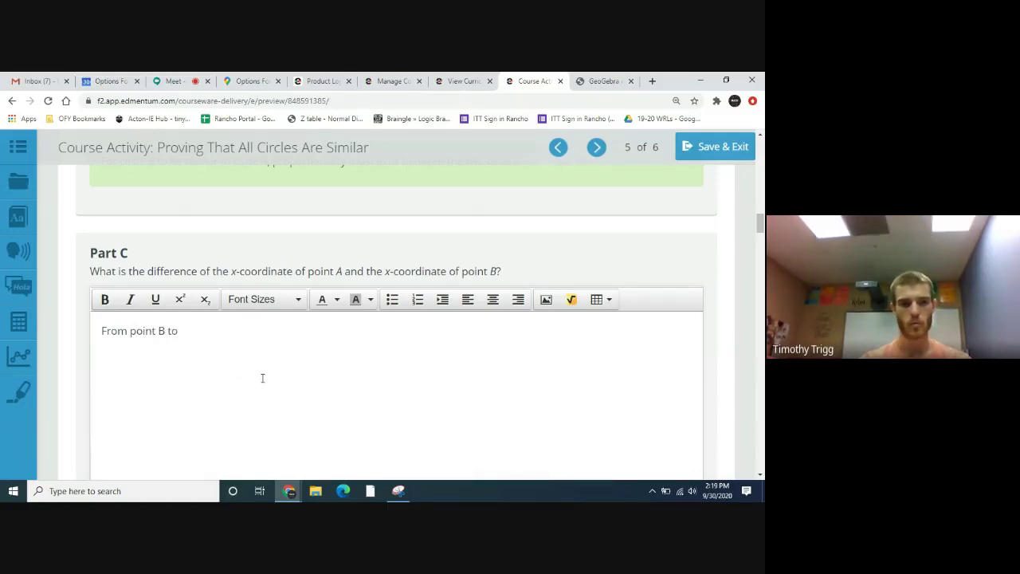
type(" pio")
key("BackSpace")
key("BackSpace")
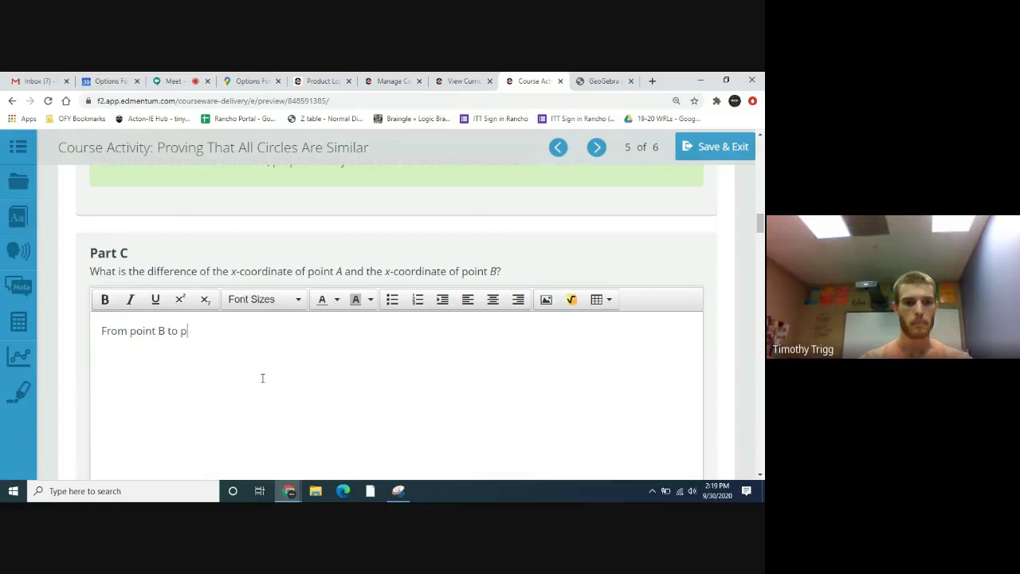
type("oint A")
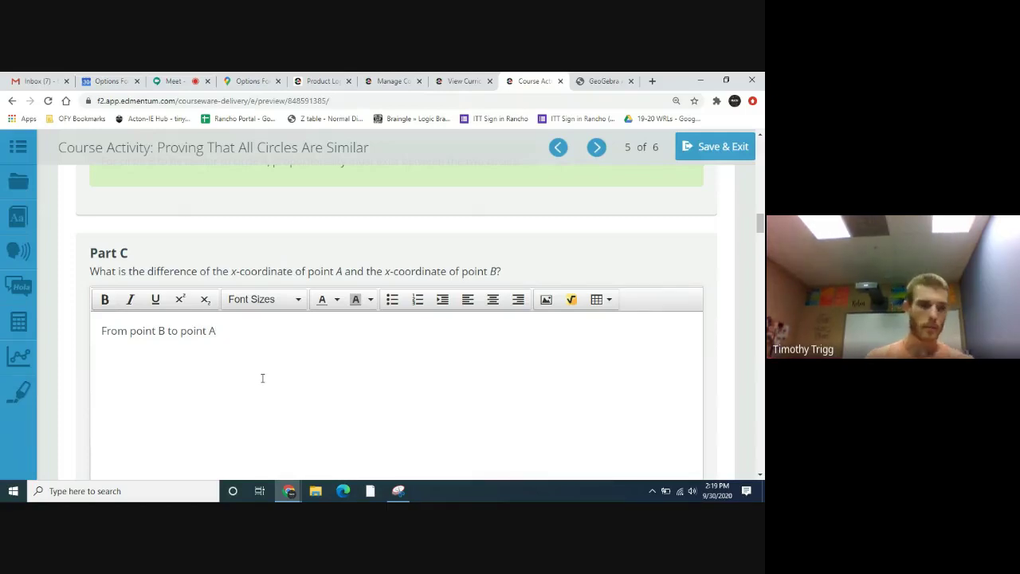
Step: Reword the start of the Part C answer to read "The horizontal distance from point B to point A"
left_click(102, 331)
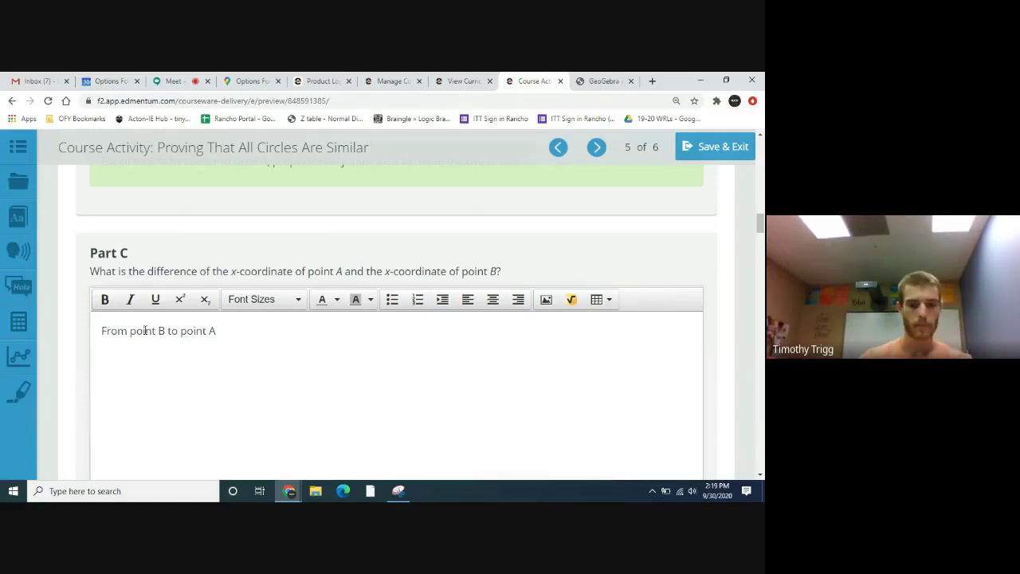
type("The dis")
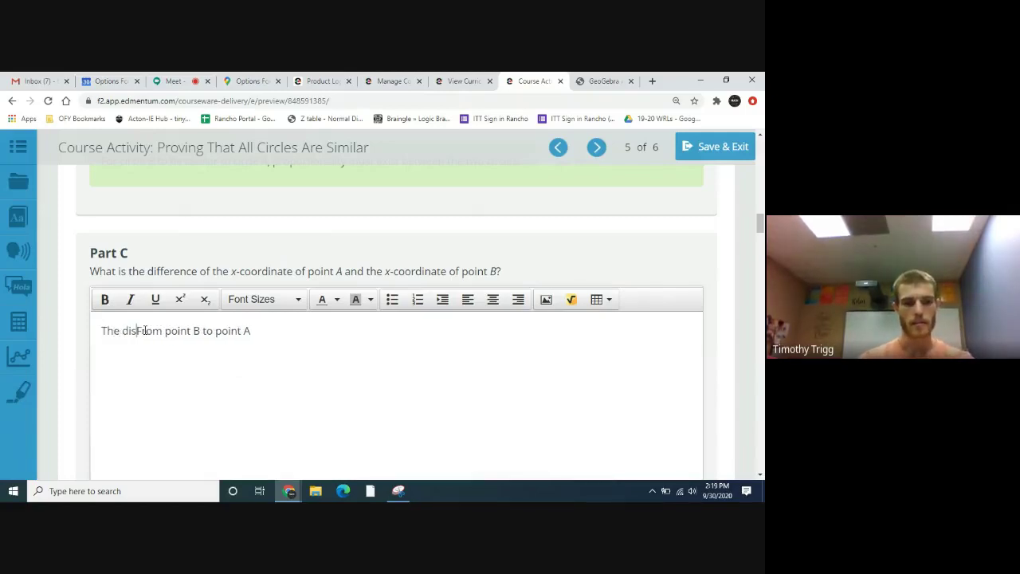
type("tance")
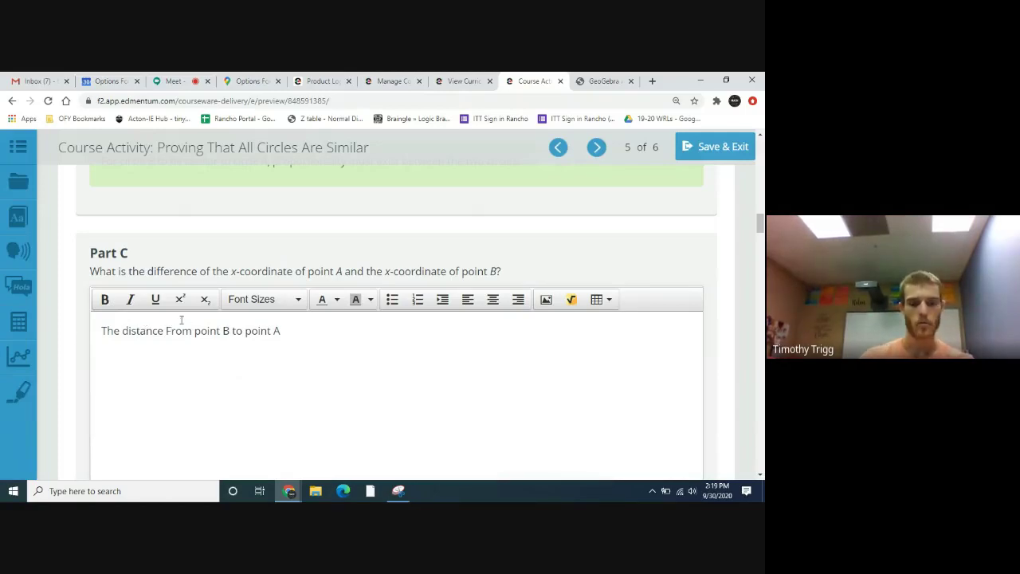
key("Delete")
type("f")
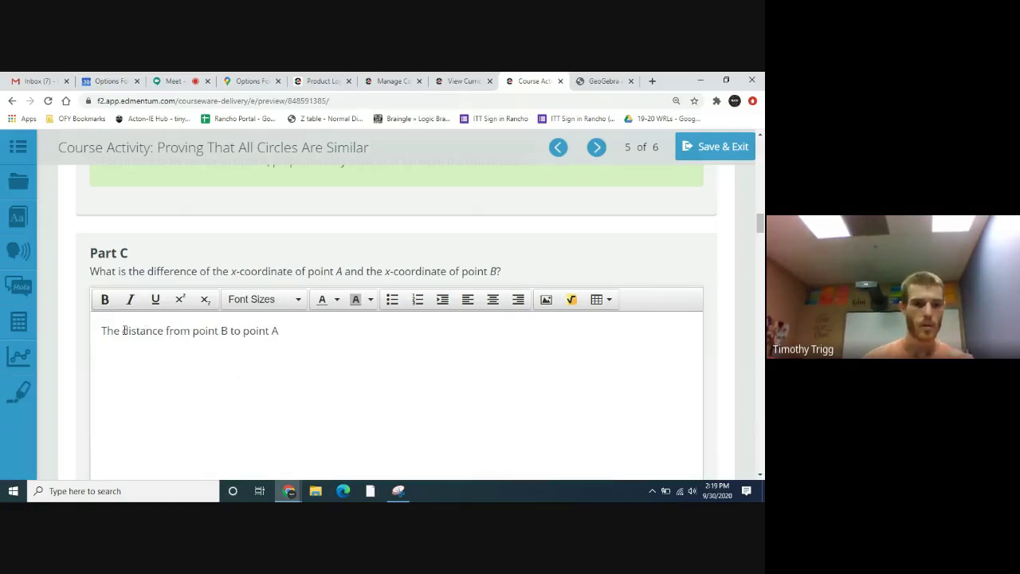
type("horizon")
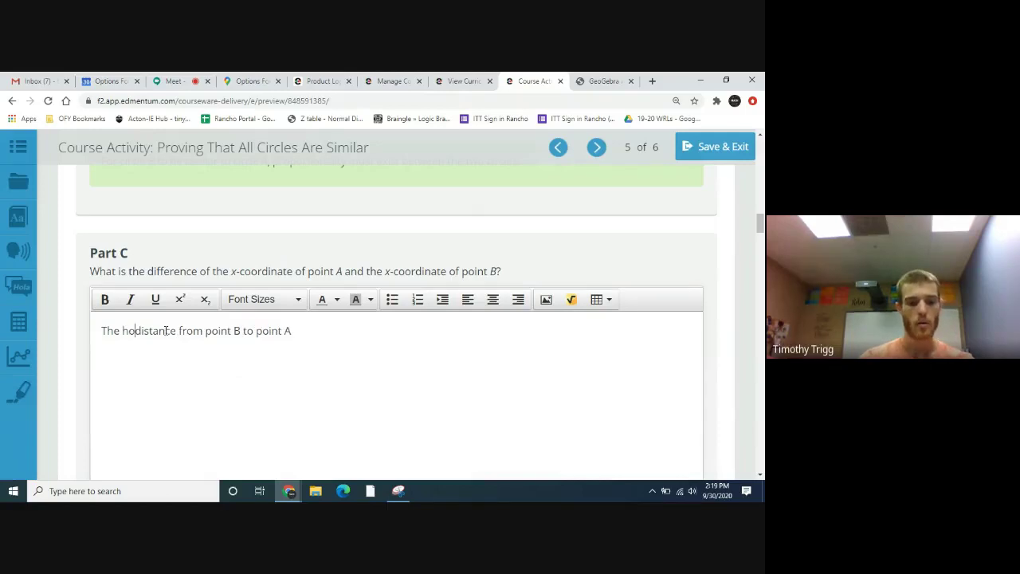
type("tal")
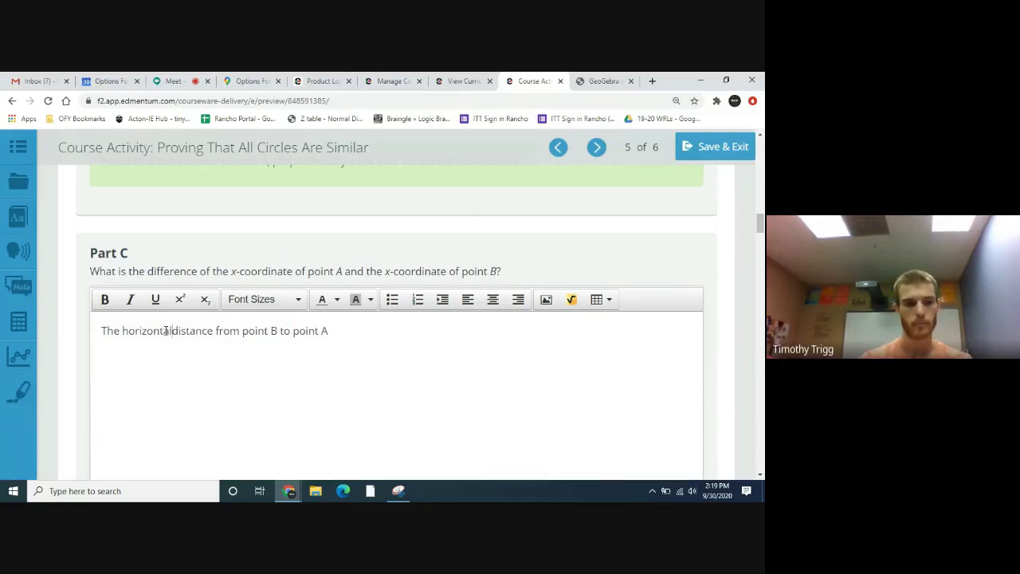
Step: Complete the Part C sentence with "is 8 to the right."
left_click(361, 330)
type("is ")
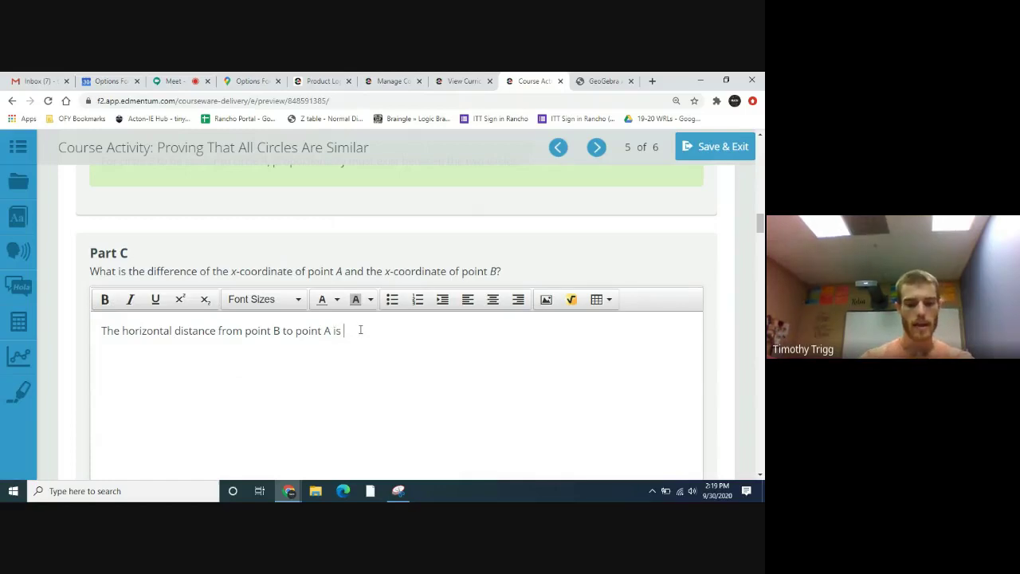
type("8 to th")
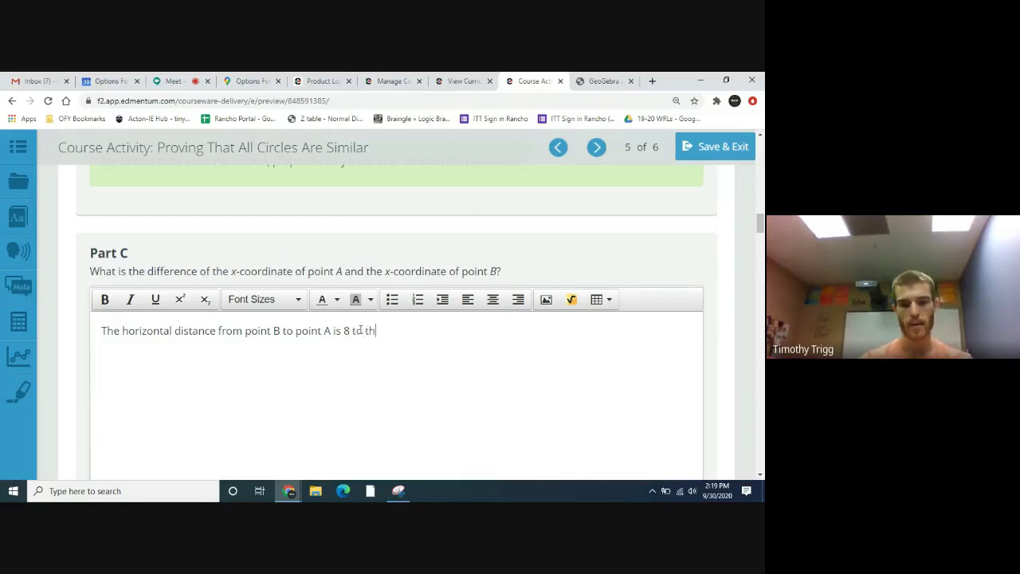
type("e right")
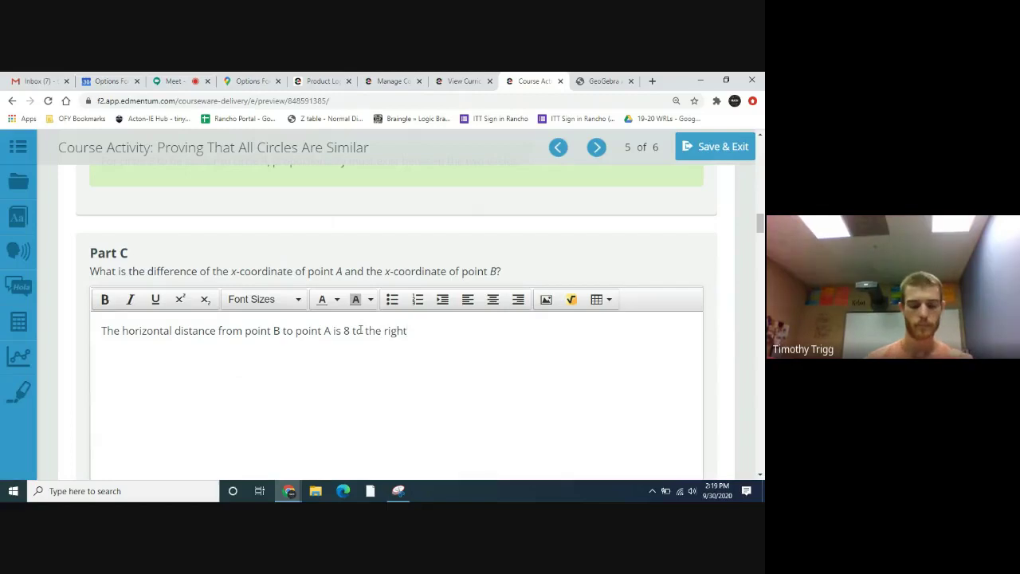
type(".")
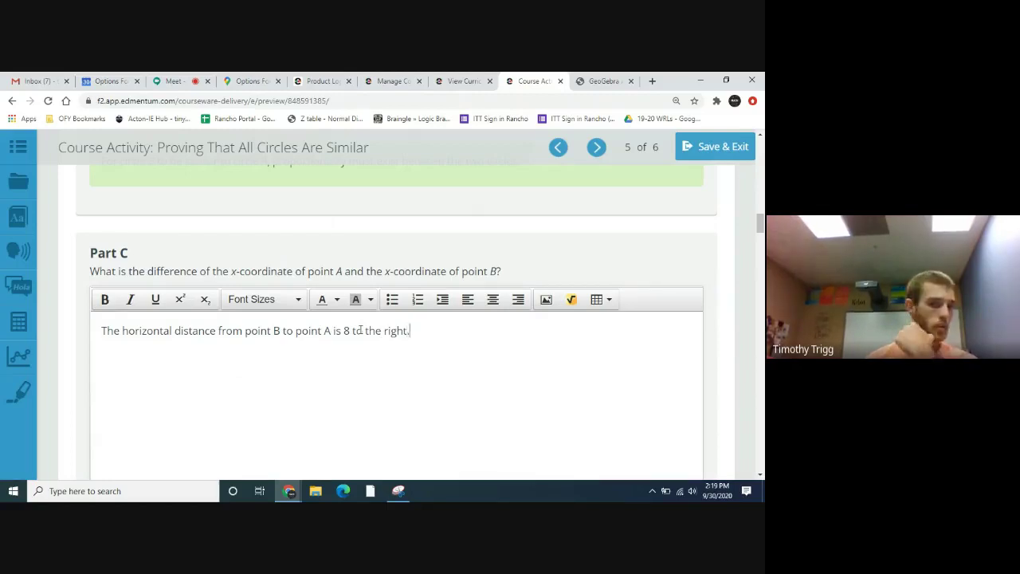
Step: Answer Part D with "This represents a translation of 8 to the right."
scroll(366, 362, "down", 5)
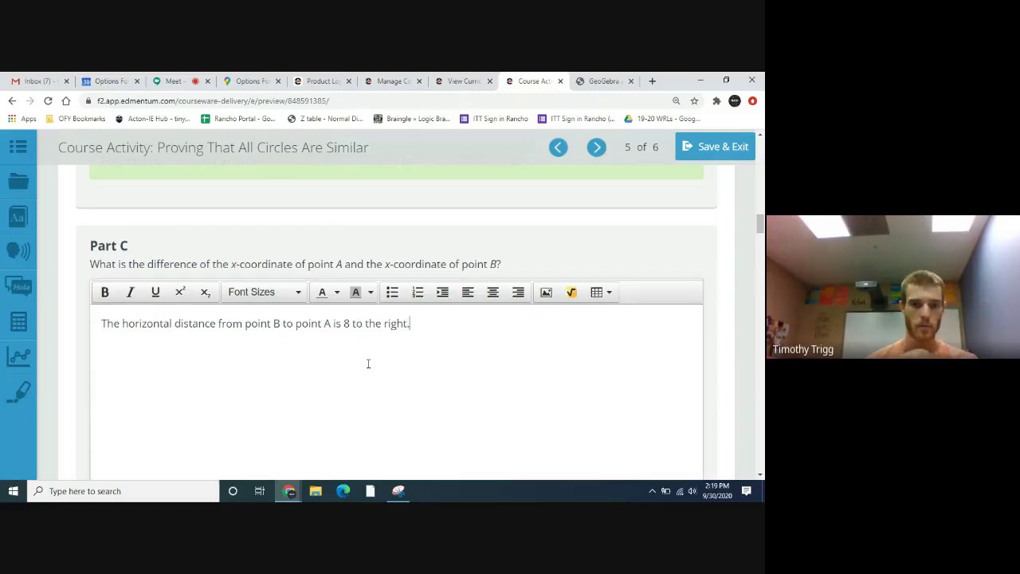
scroll(381, 384, "down", 1)
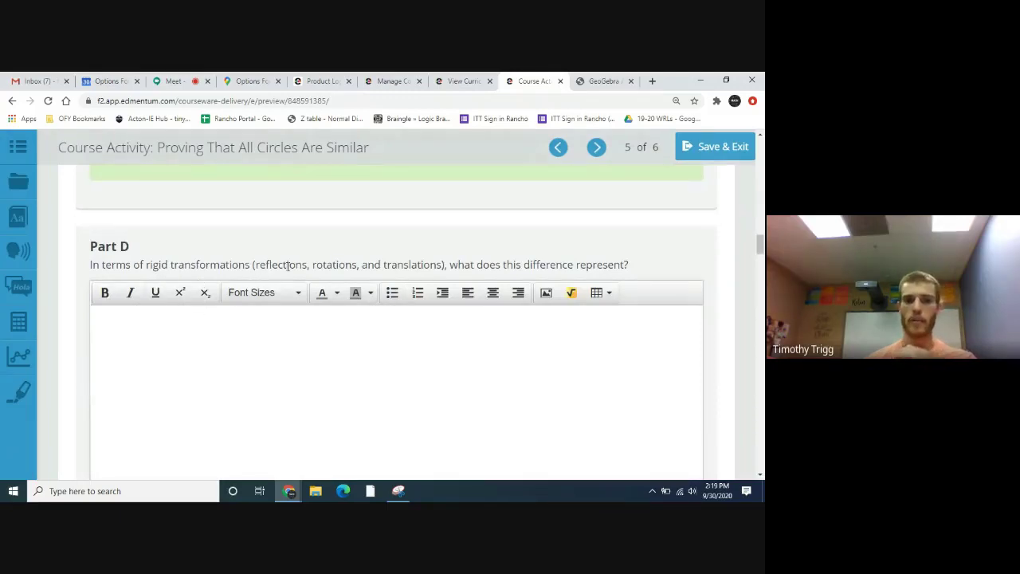
left_click(242, 332)
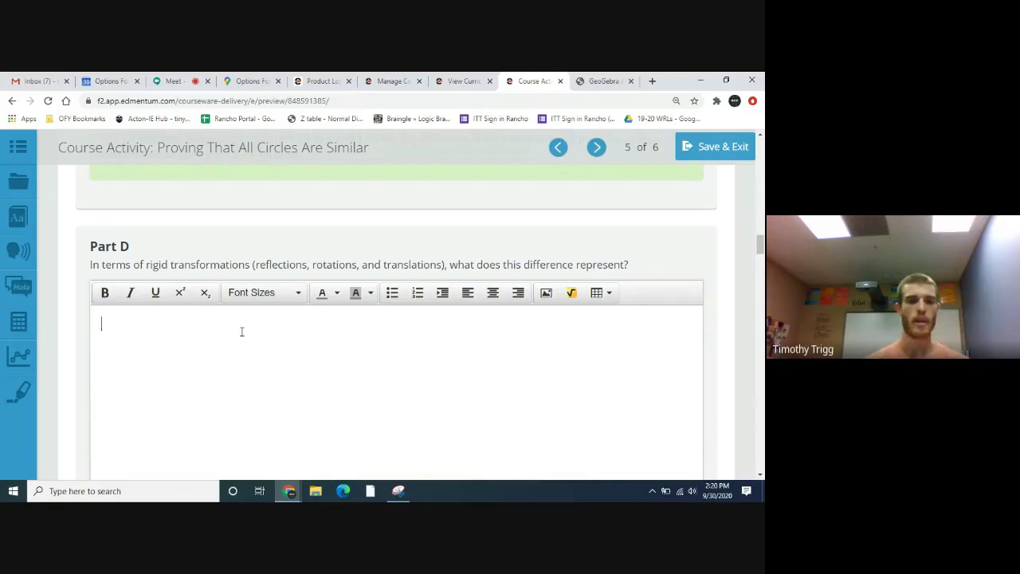
left_click(241, 331)
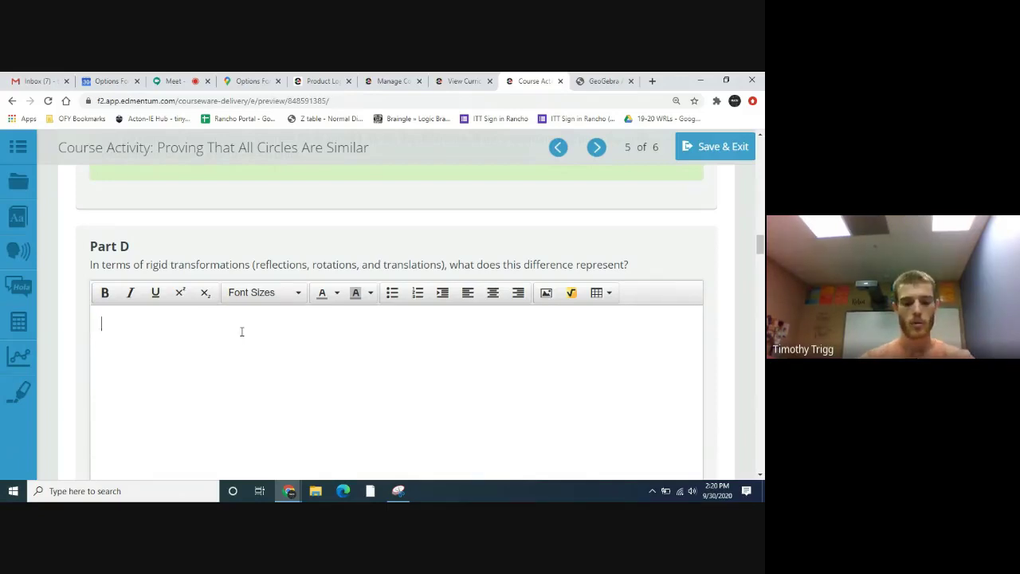
type("This re")
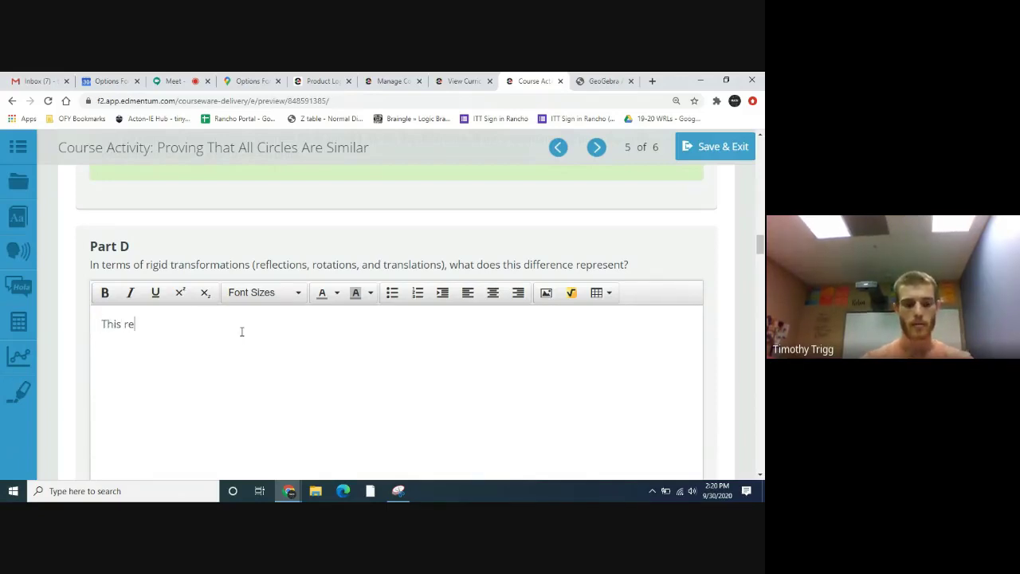
type("presen")
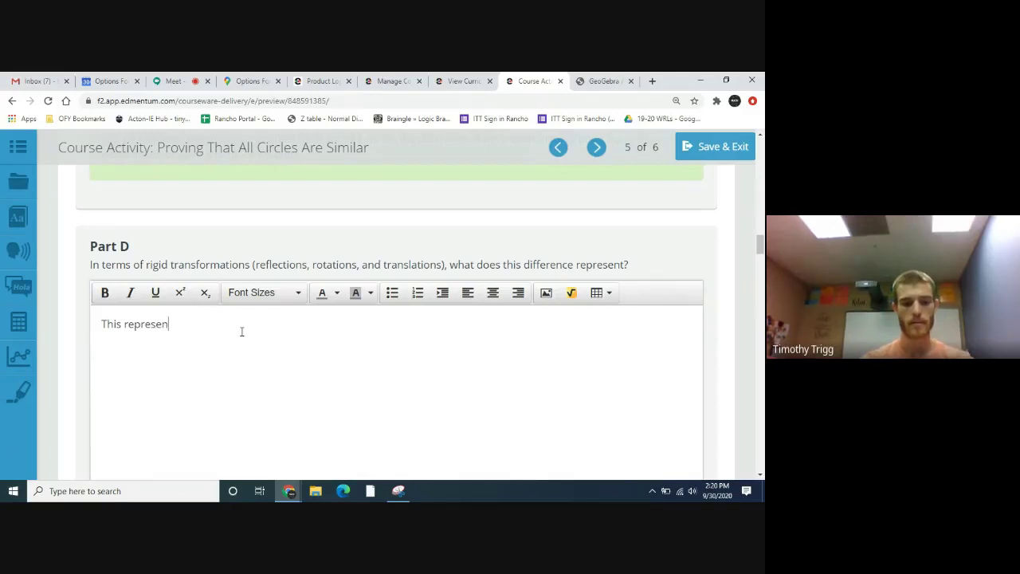
type("ts a")
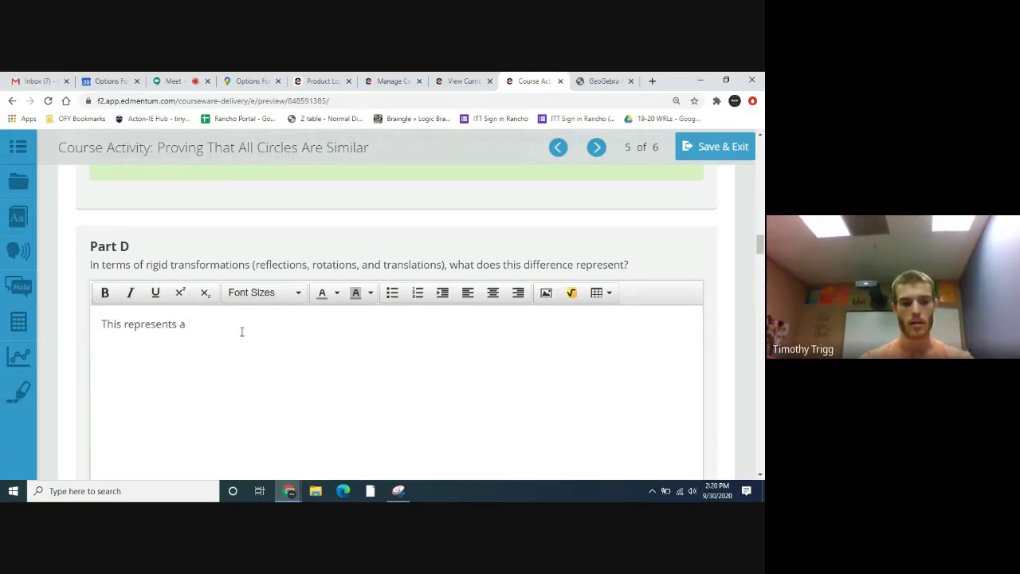
type(" translation.")
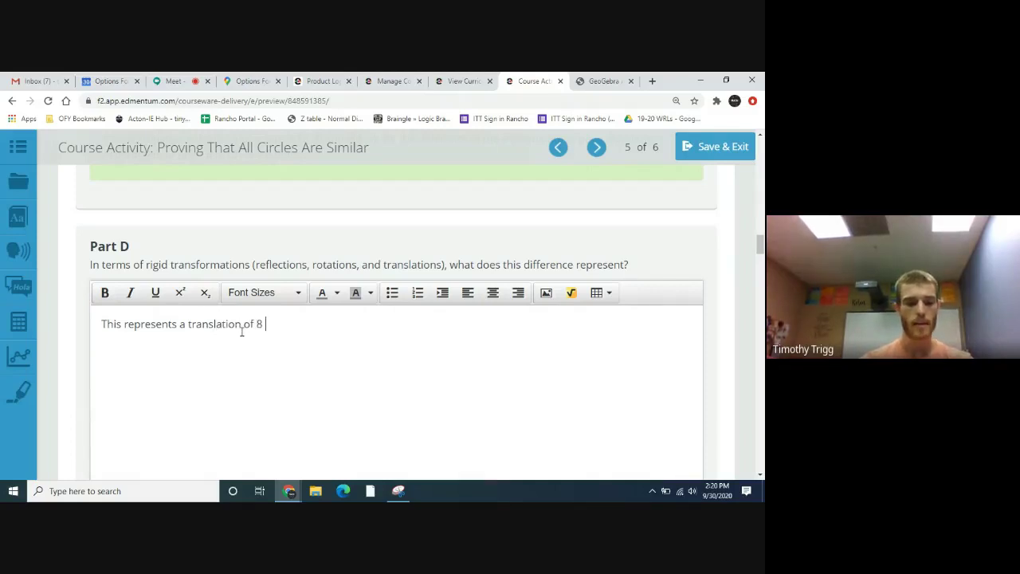
type("of 8 to the ri")
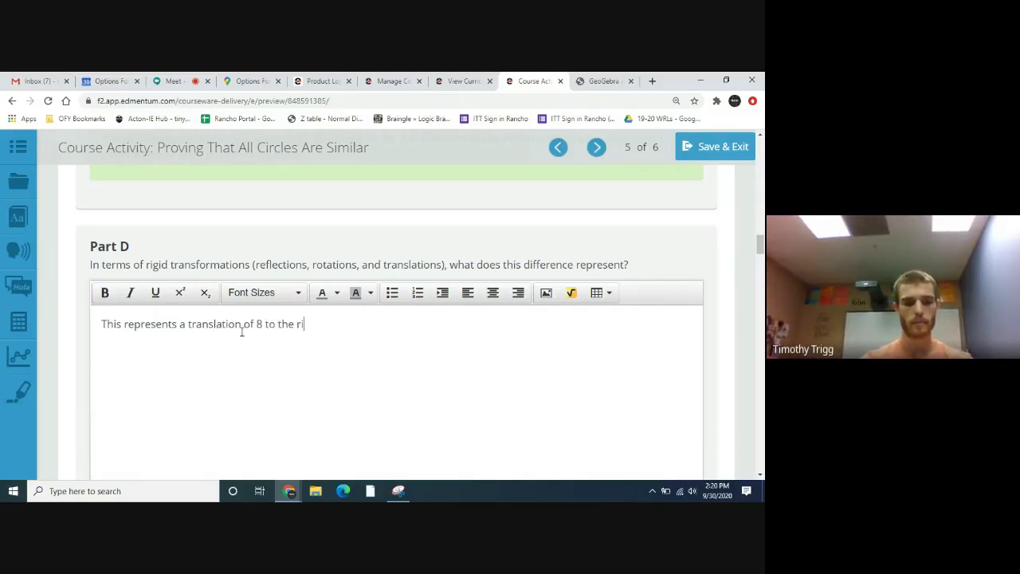
type("ght.")
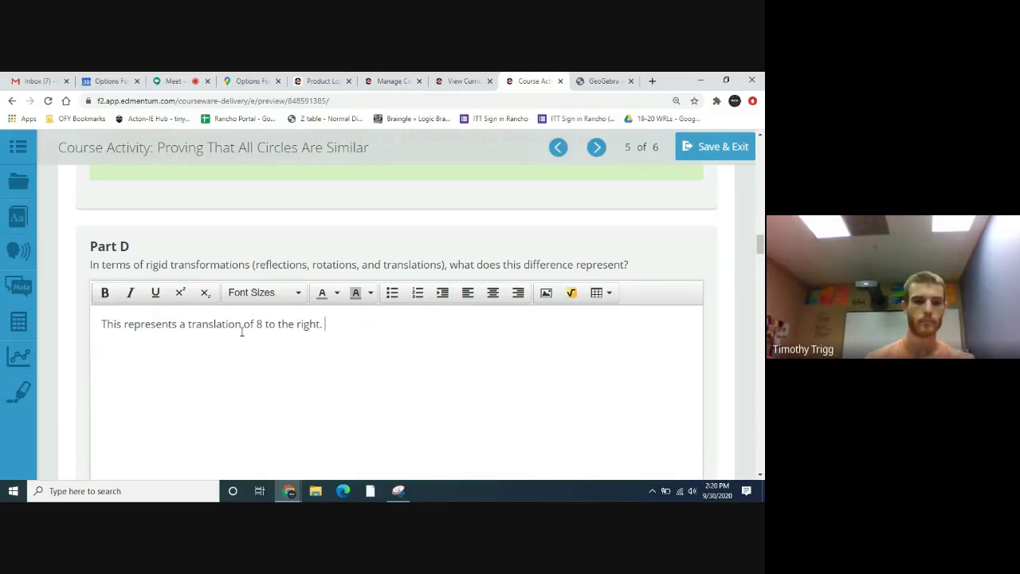
Step: Check the circle centers' y-coordinates in the GeoGebra activity for Part E and review the Part C answer's wording on the course page
scroll(329, 368, "up", 1)
scroll(335, 371, "down", 5)
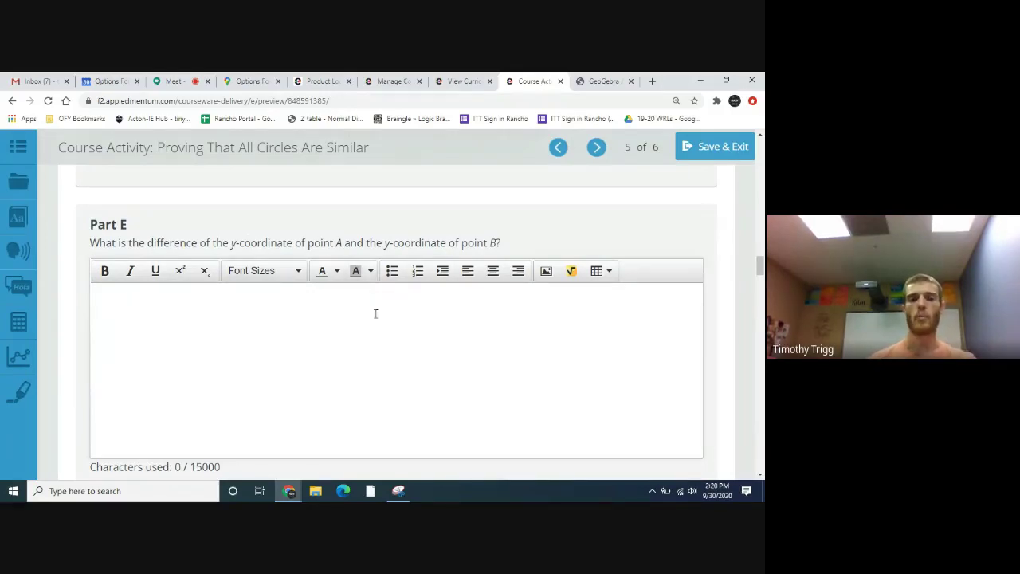
left_click(588, 80)
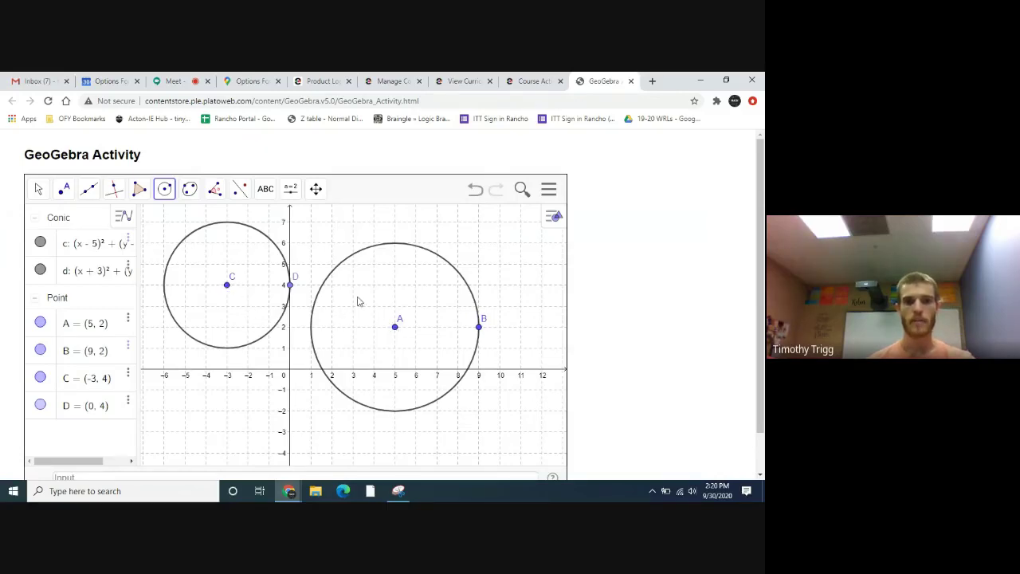
left_click(529, 83)
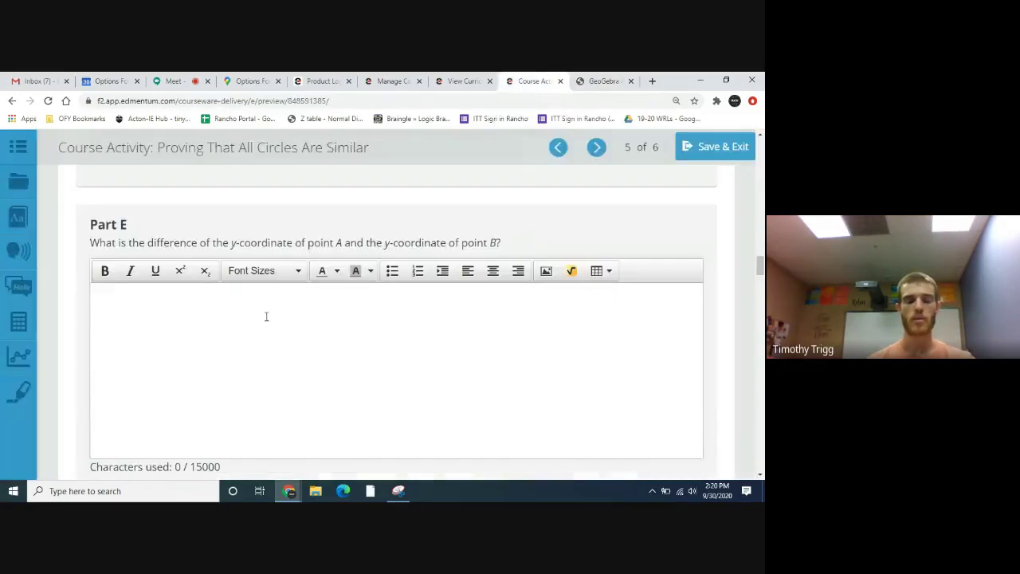
scroll(266, 316, "up", 10)
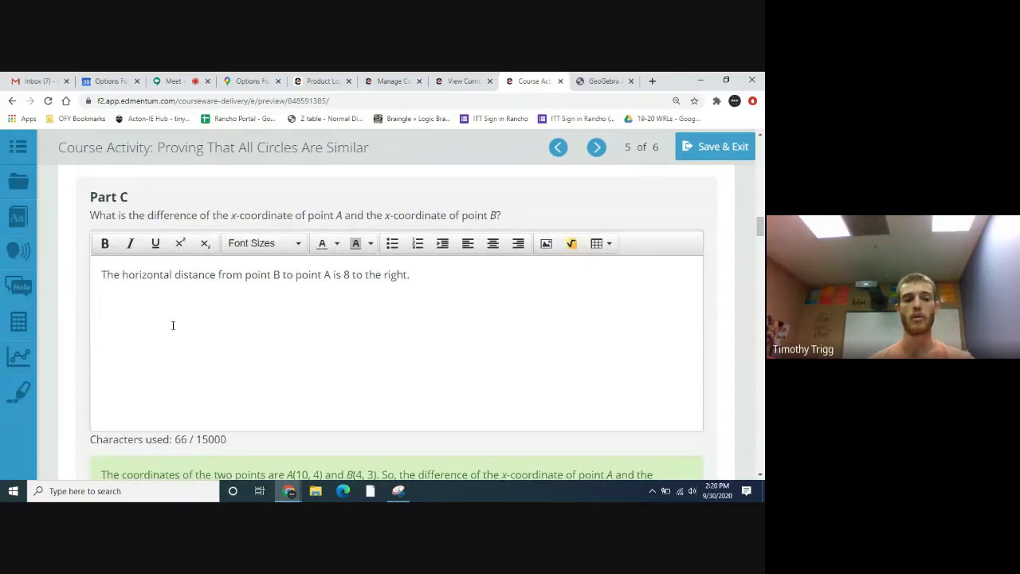
scroll(233, 300, "down", 10)
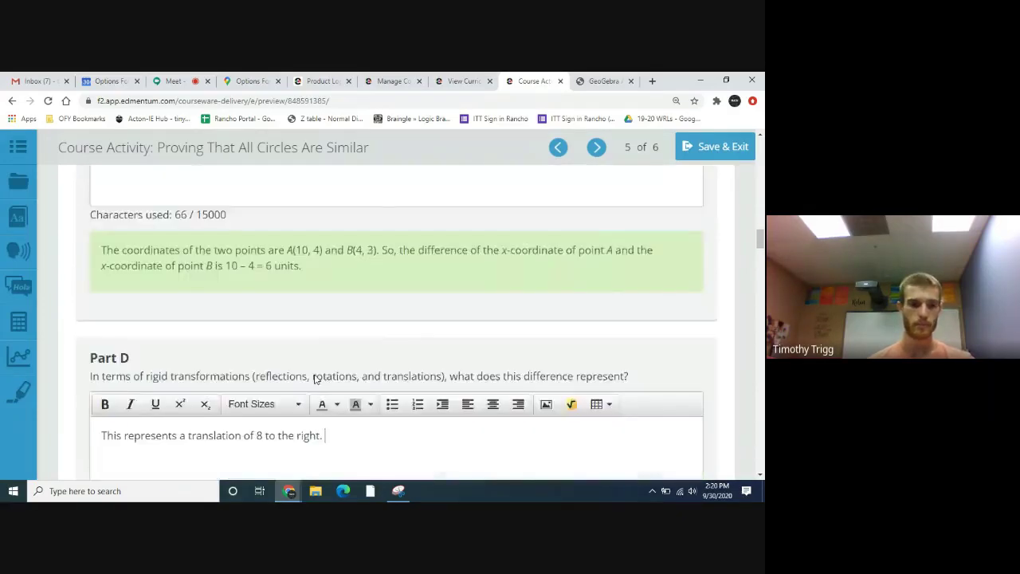
scroll(271, 363, "down", 1)
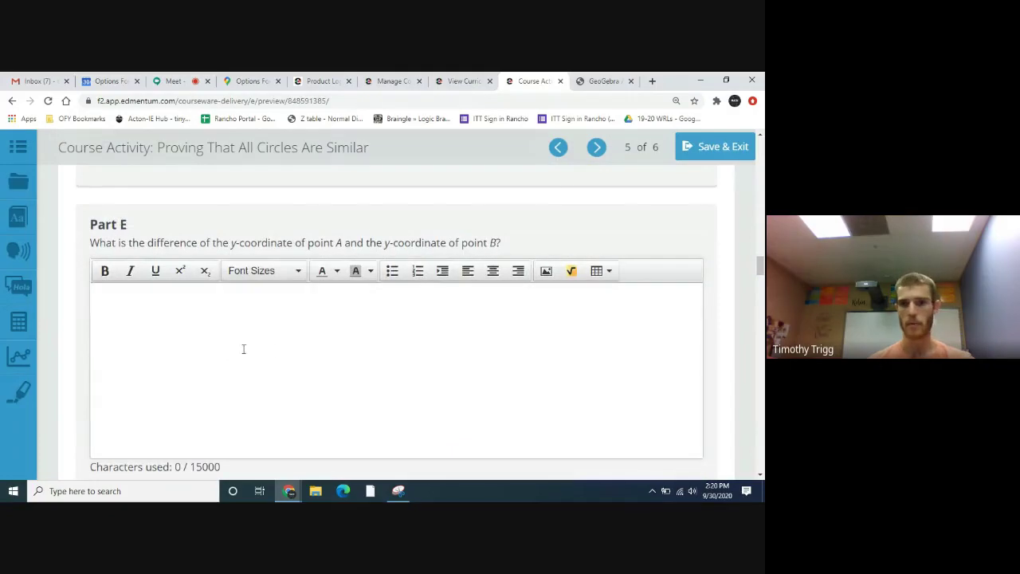
Step: Answer Part F with "This represents a translation of down 2."
scroll(271, 357, "down", 3)
scroll(307, 367, "down", 3)
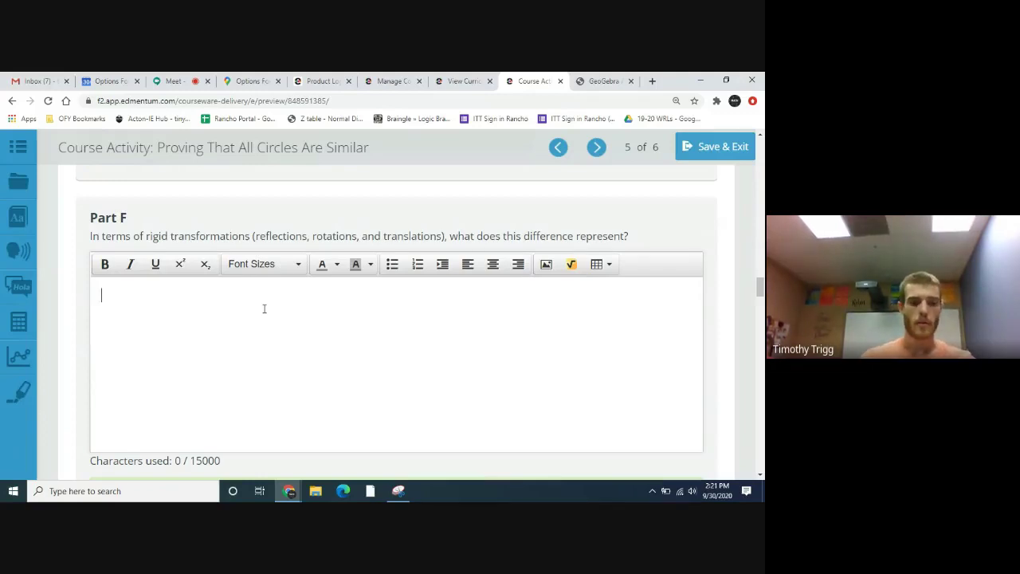
type("This rep")
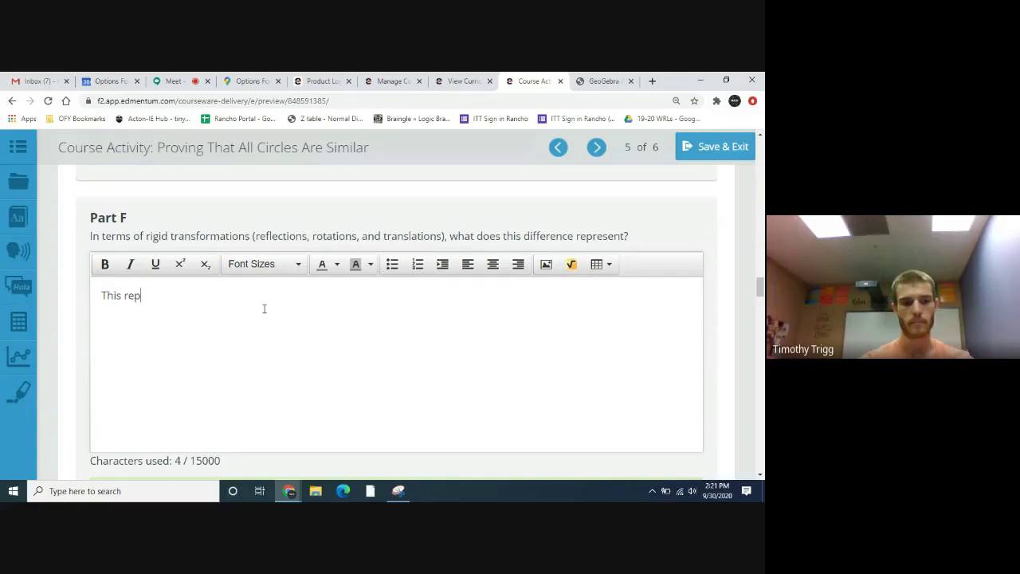
type("resents a")
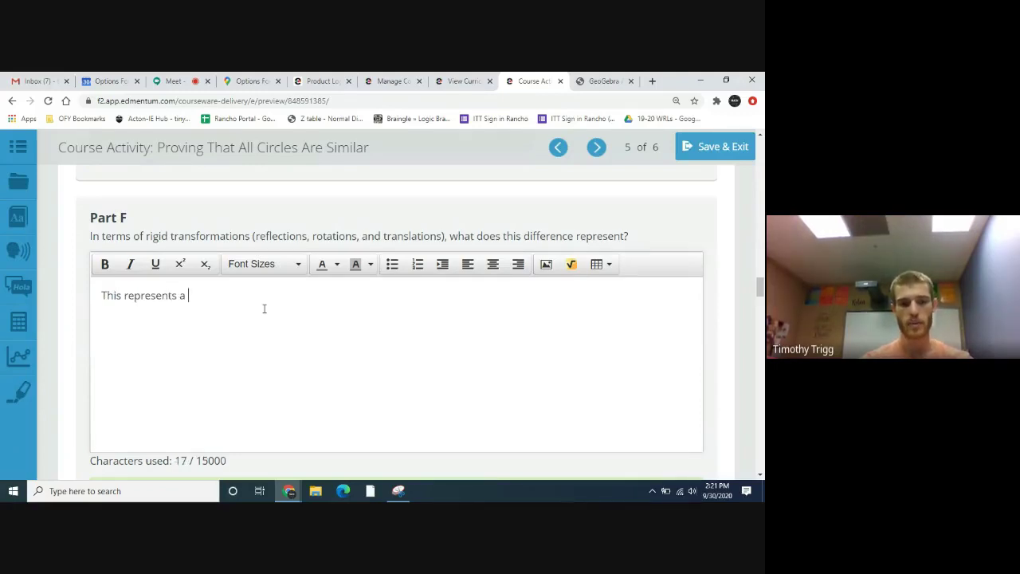
type(" transla")
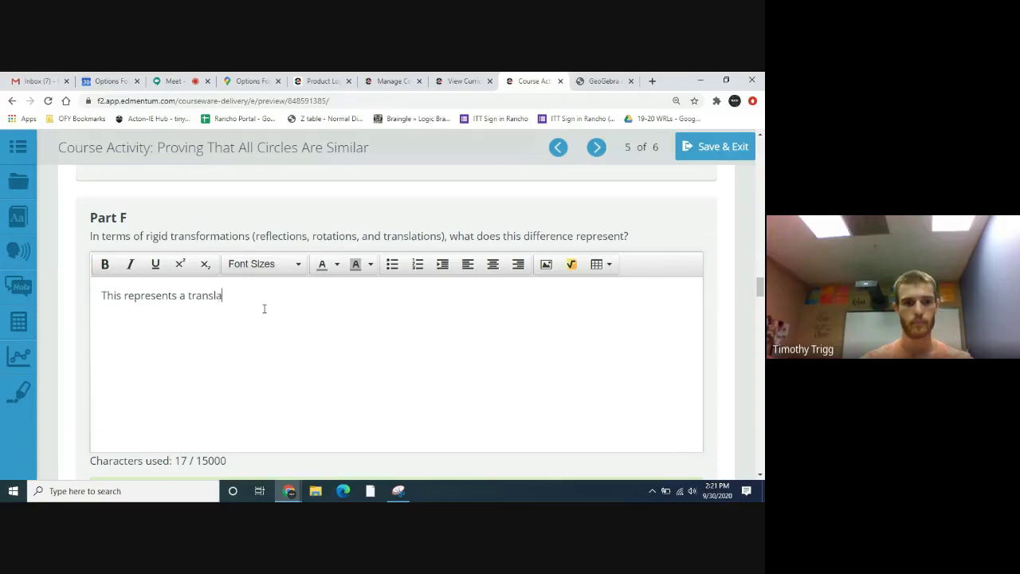
type("tion of ")
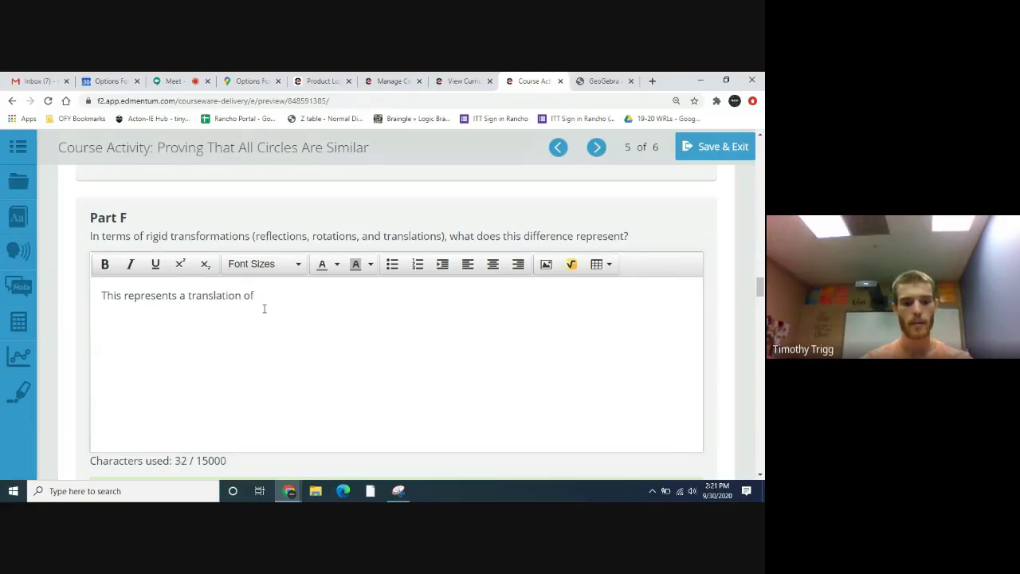
type("down 2.")
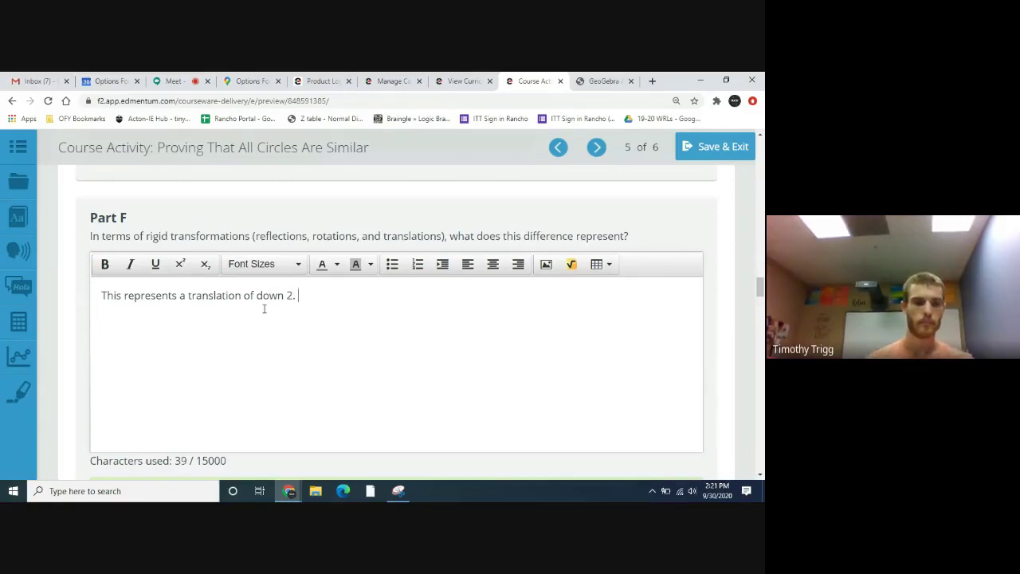
Step: Check the radii of both circles in the GeoGebra activity and enter "4 to 3" as the Part G ratio
scroll(285, 344, "down", 5)
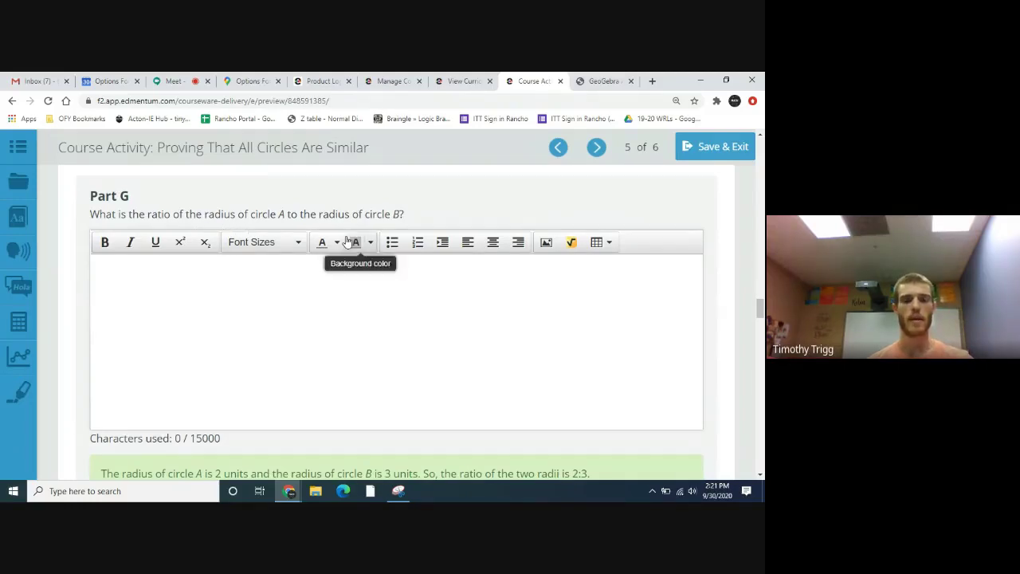
left_click(603, 80)
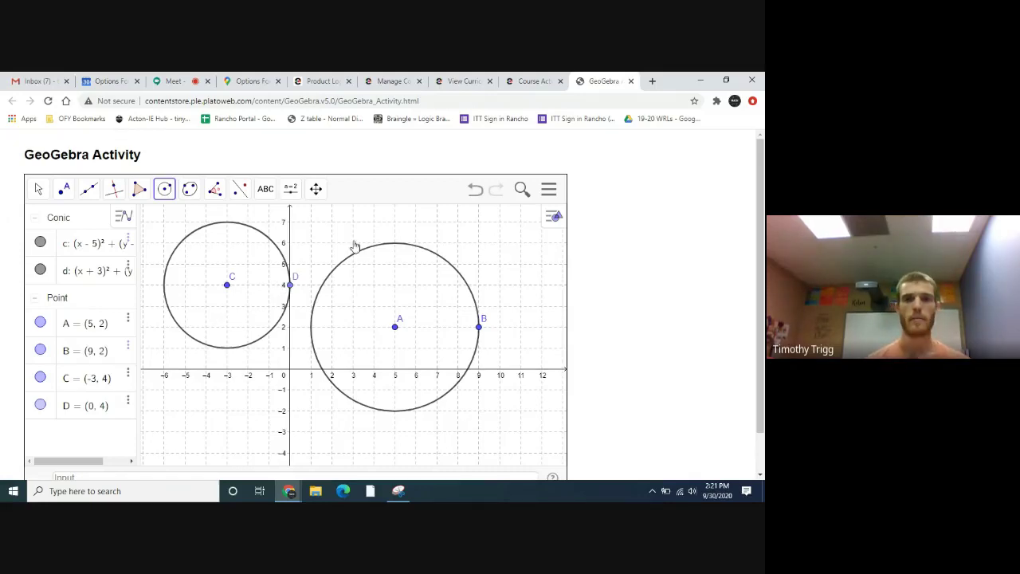
left_click(542, 79)
scroll(244, 303, "up", 1)
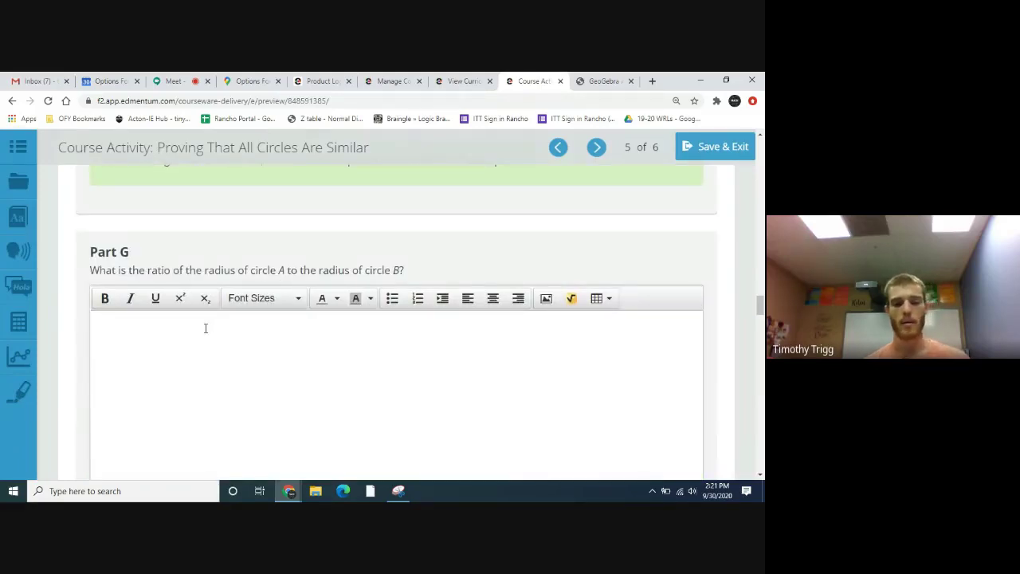
type("4")
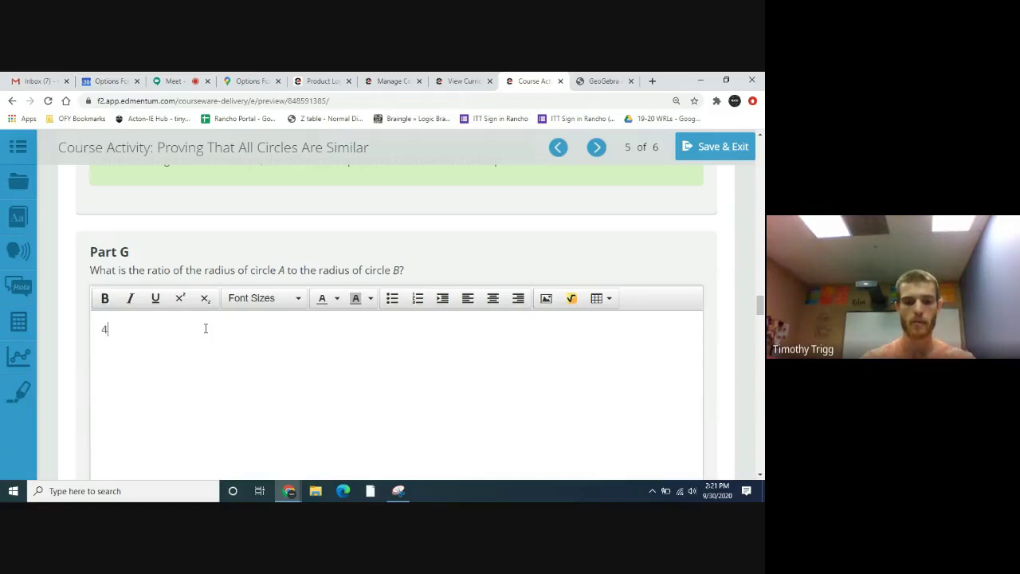
type(" to 3")
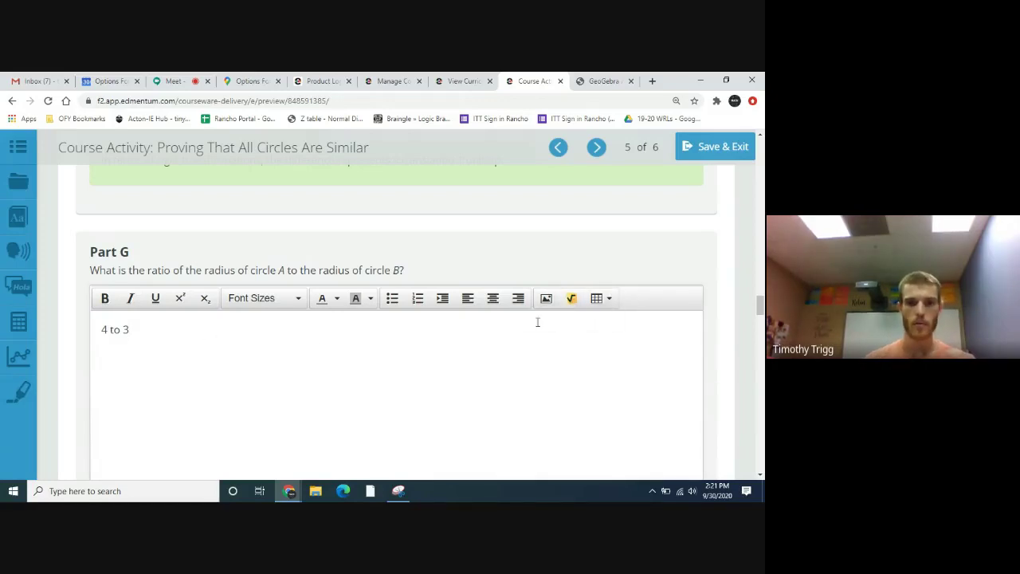
Step: Insert the fraction 4/3 below "4 to 3" in the Part G answer using the Equation Editor, and remove the stray characters after it
left_click(572, 298)
scroll(269, 323, "up", 2)
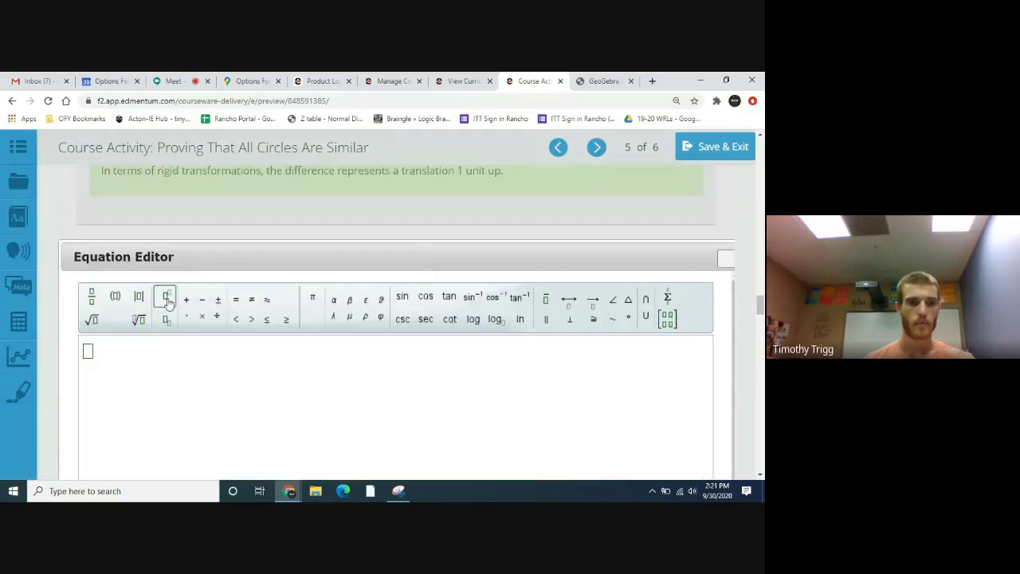
left_click(92, 296)
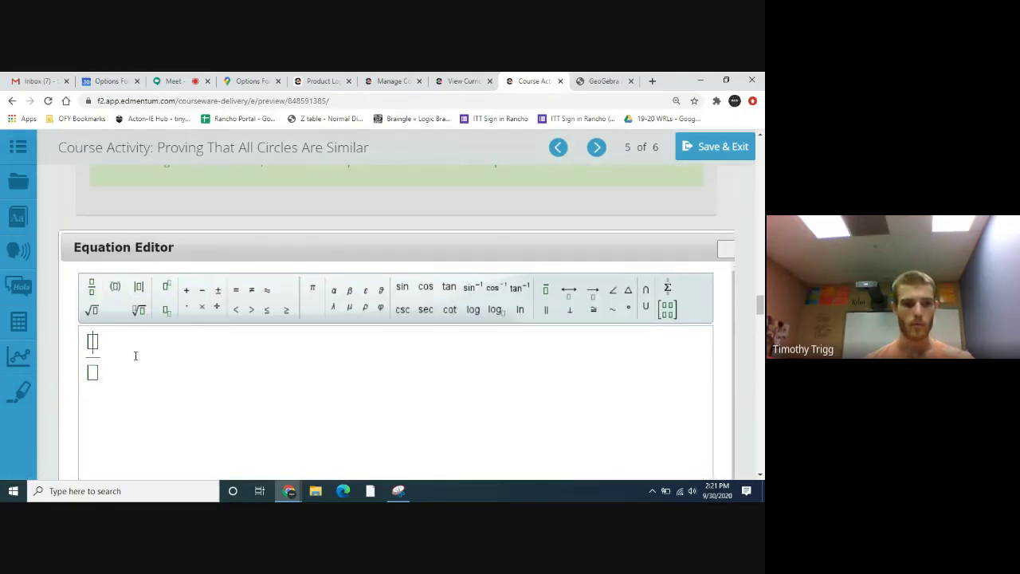
type("4")
left_click(94, 373)
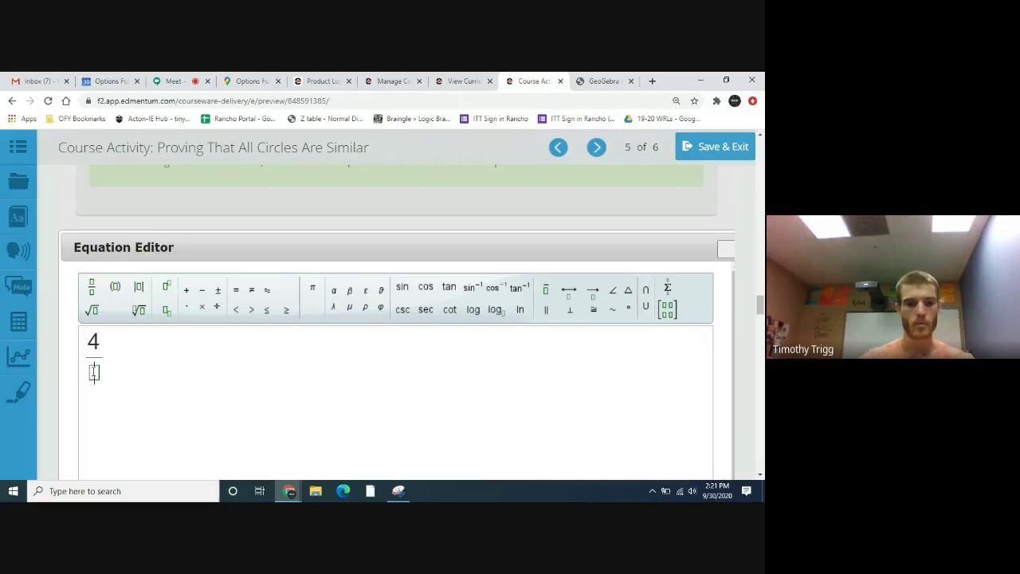
type("3")
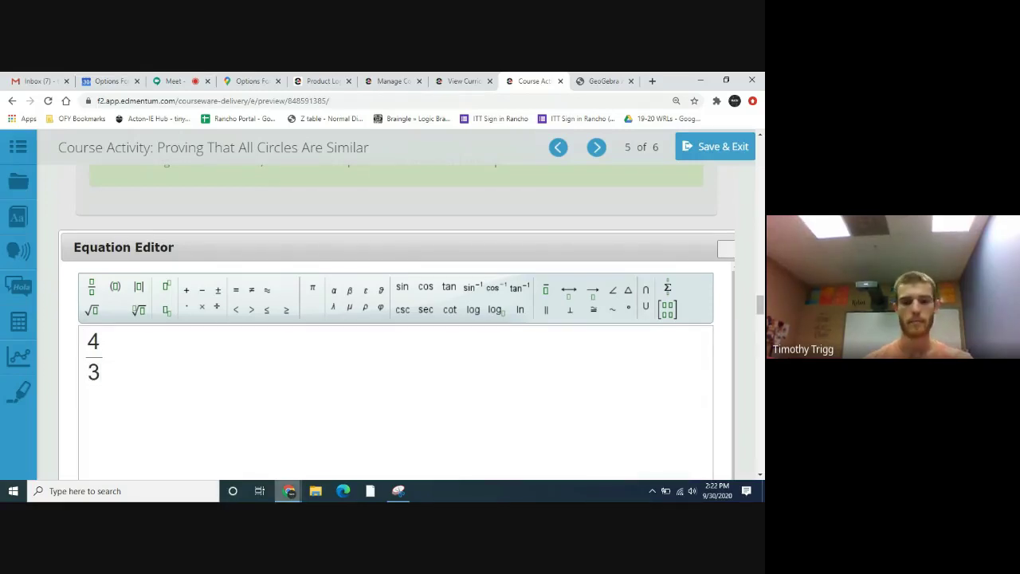
scroll(702, 400, "down", 3)
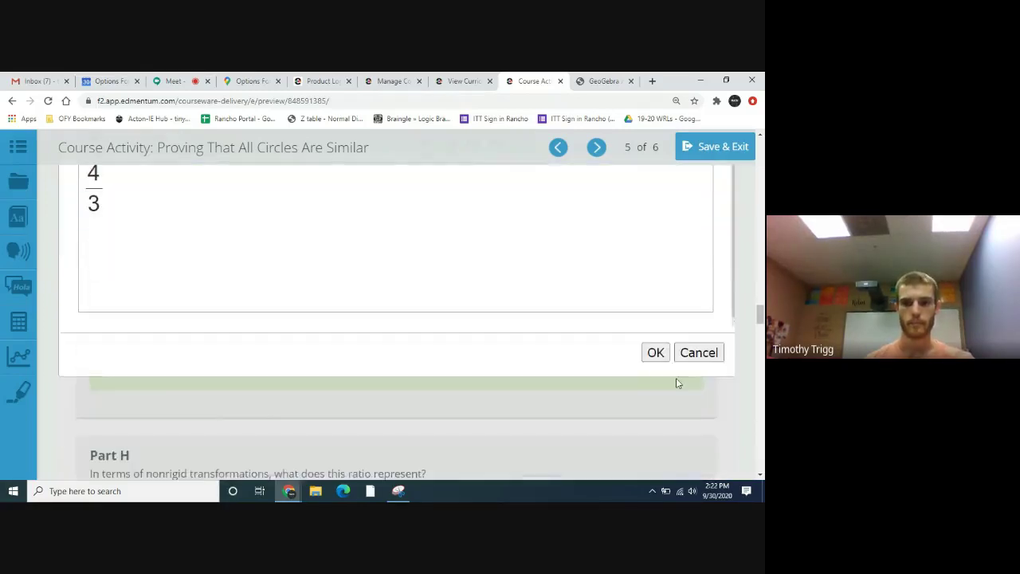
left_click(653, 351)
scroll(300, 377, "up", 1)
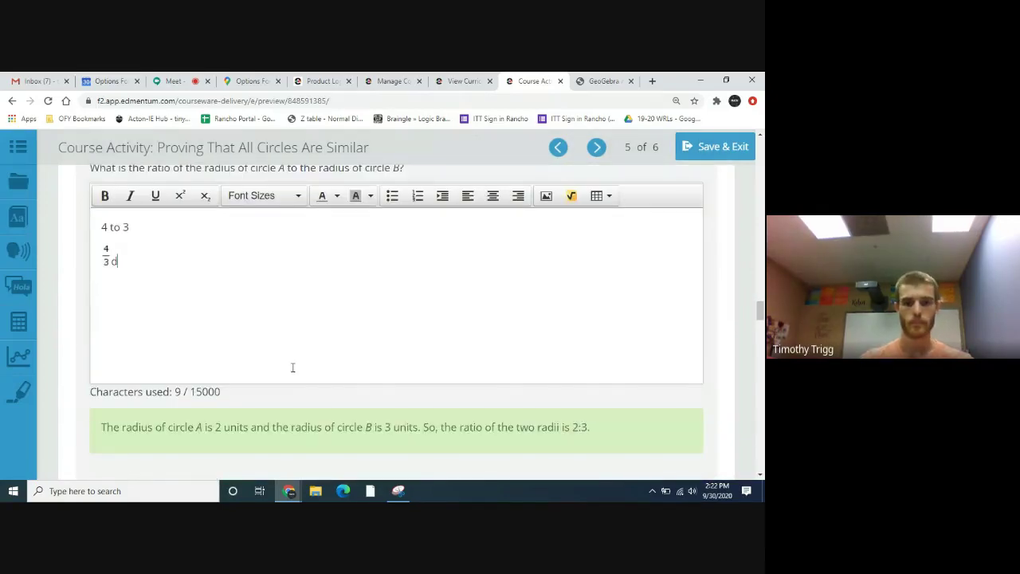
key("BackSpace")
key("BackSpace")
scroll(290, 359, "up", 1)
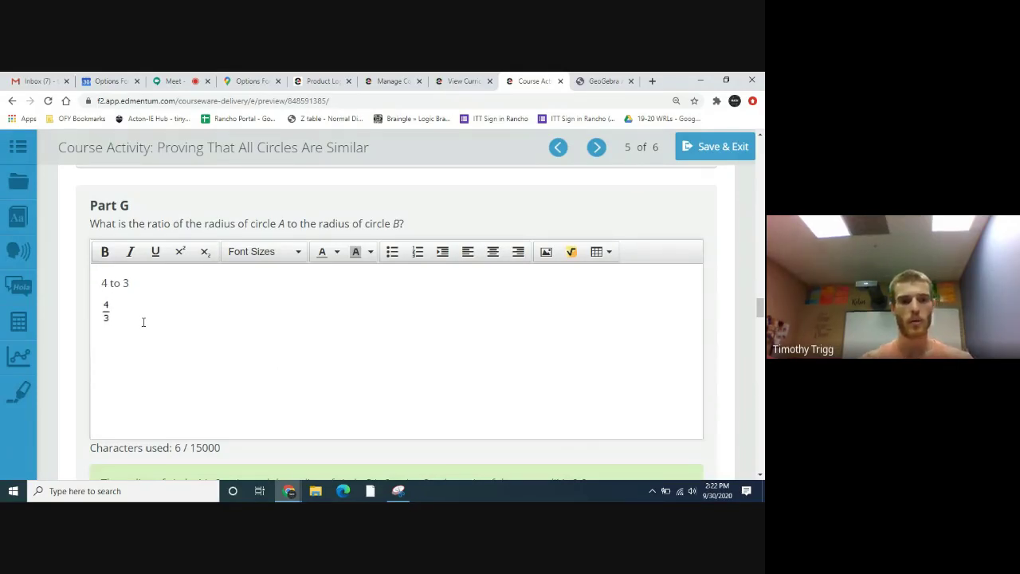
Step: Expand Part G's first line to "The ratio of the radius of circle A to the radius of circle B is 4 to 3."
type("THe")
key("BackSpace")
key("BackSpace")
key("BackSpace")
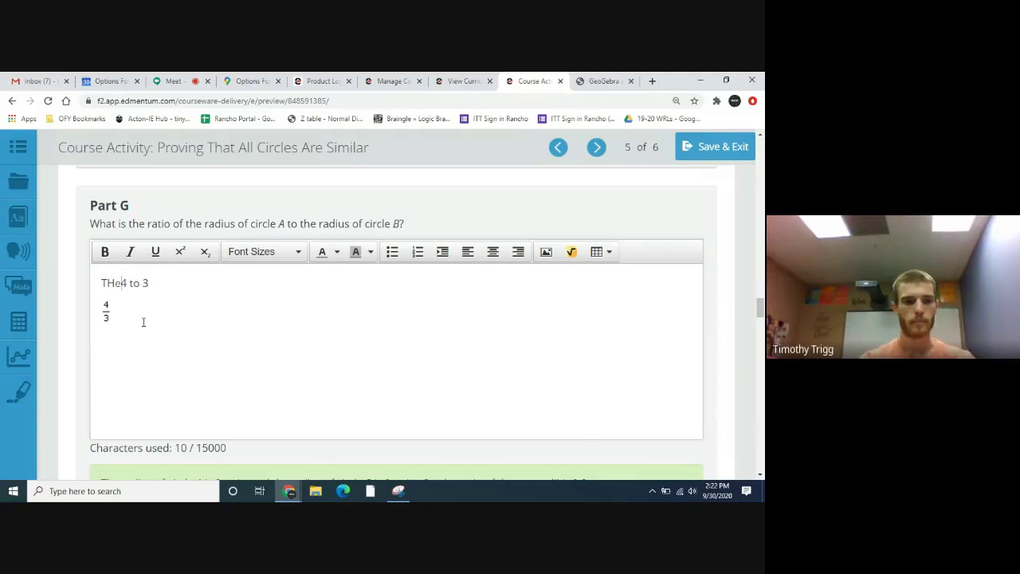
type("he ratio")
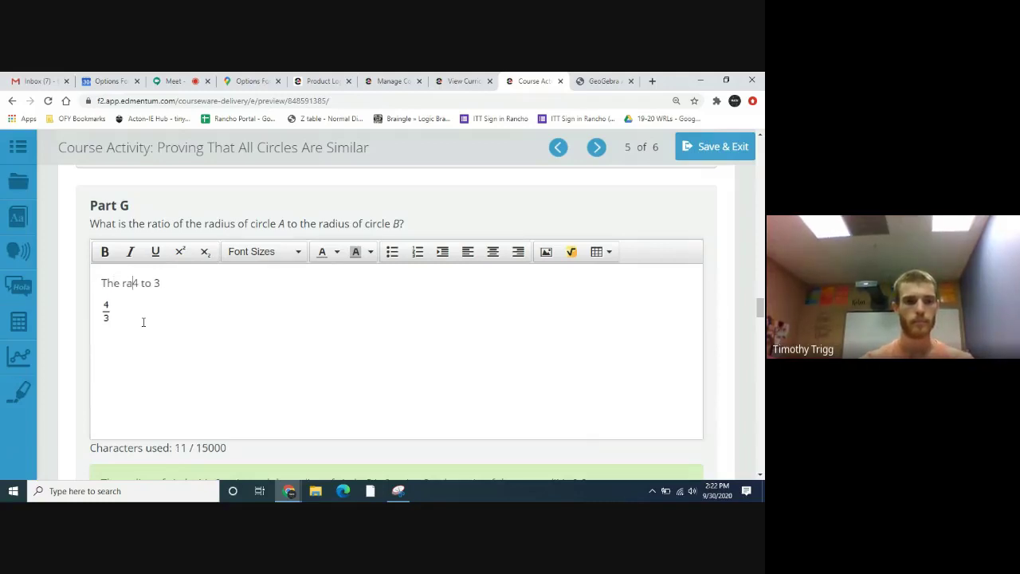
type(" of the")
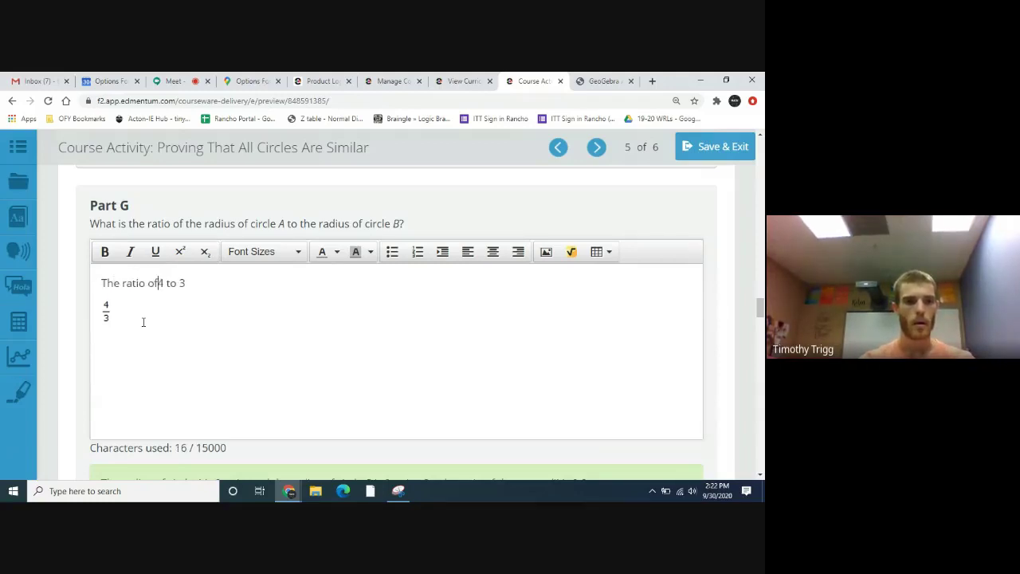
type(" radius ")
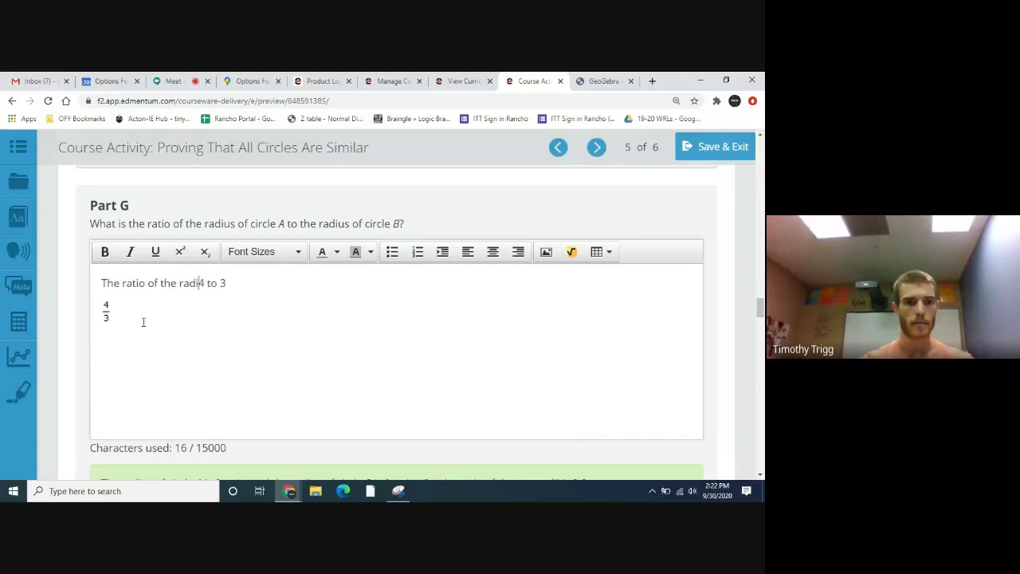
type("of cir")
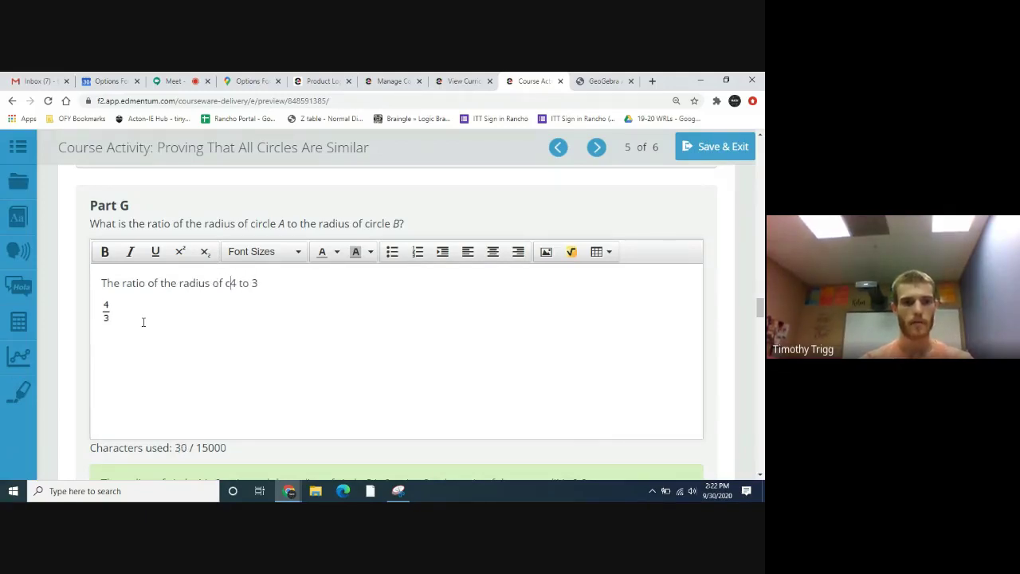
type("ce")
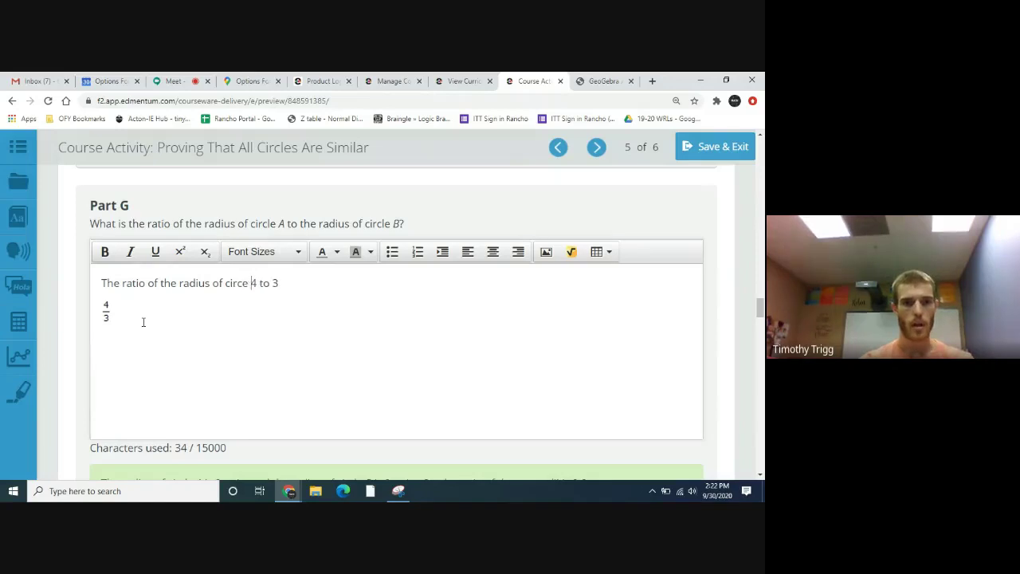
key("BackSpace")
key("BackSpace")
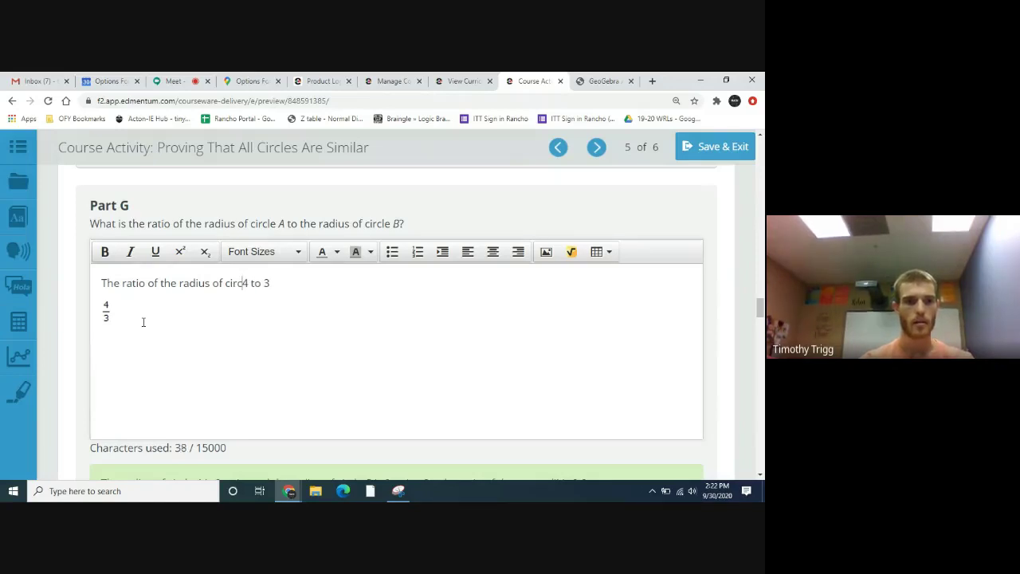
type("le ")
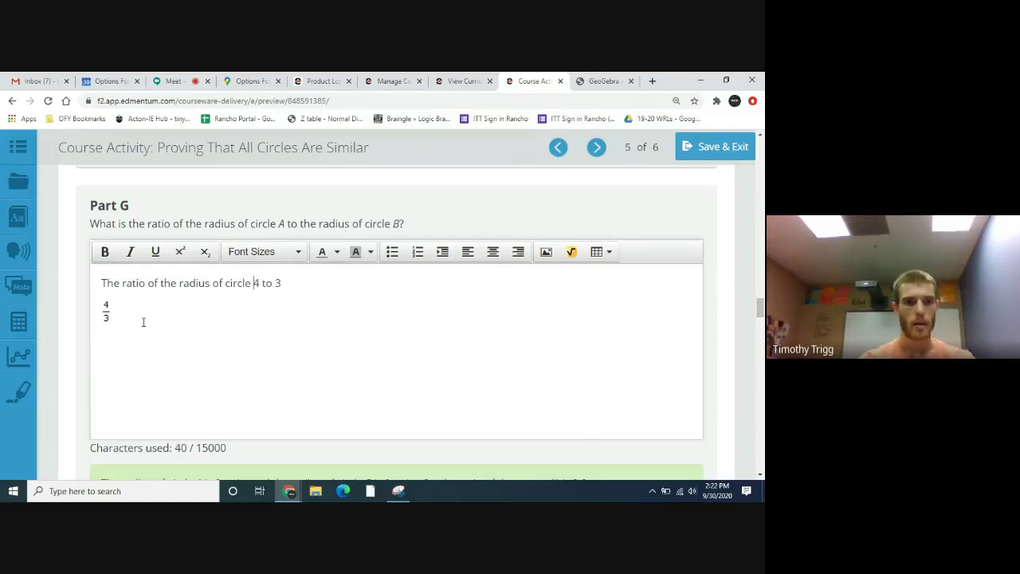
type("A to t")
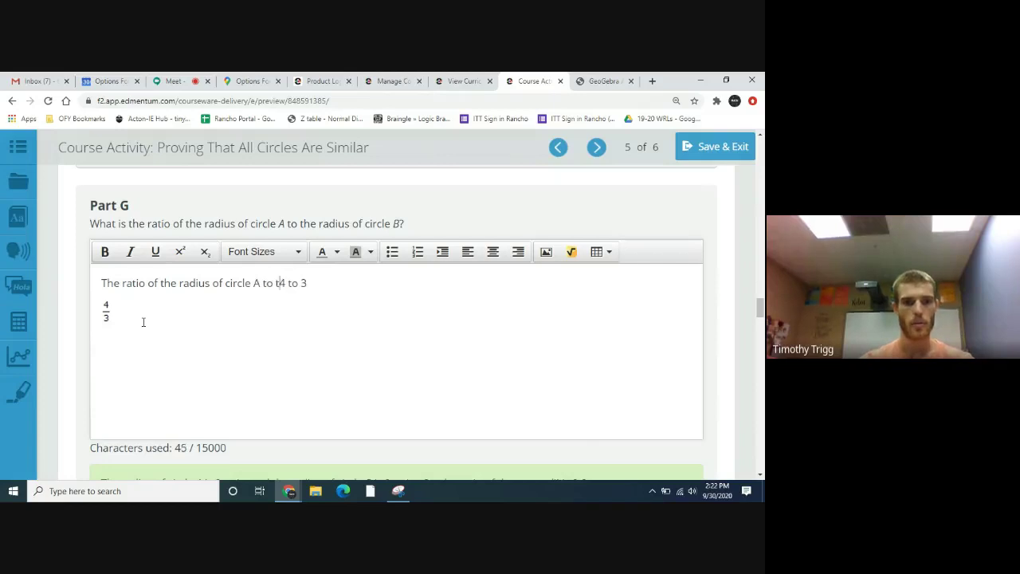
type("he radi")
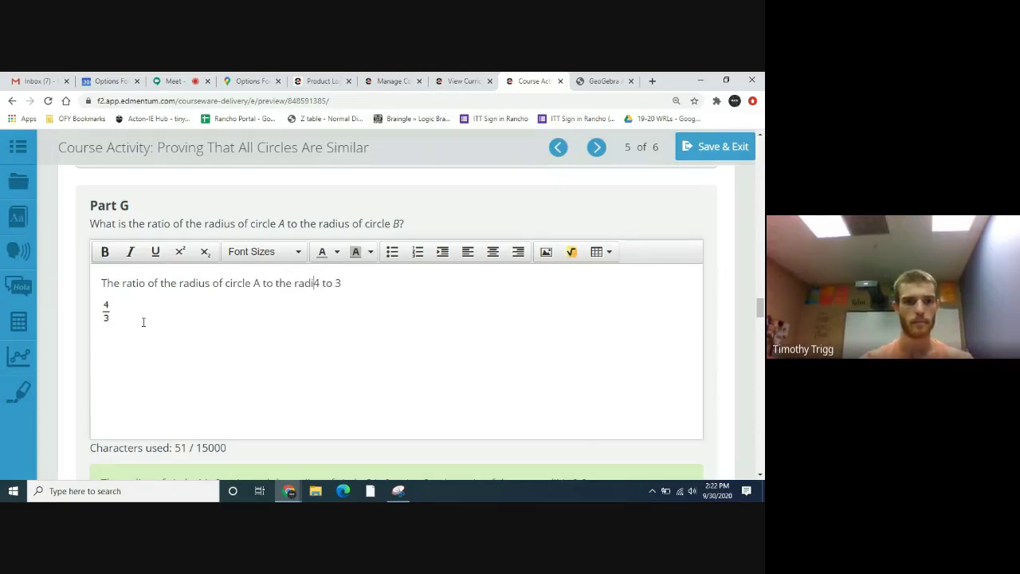
type("us of cir")
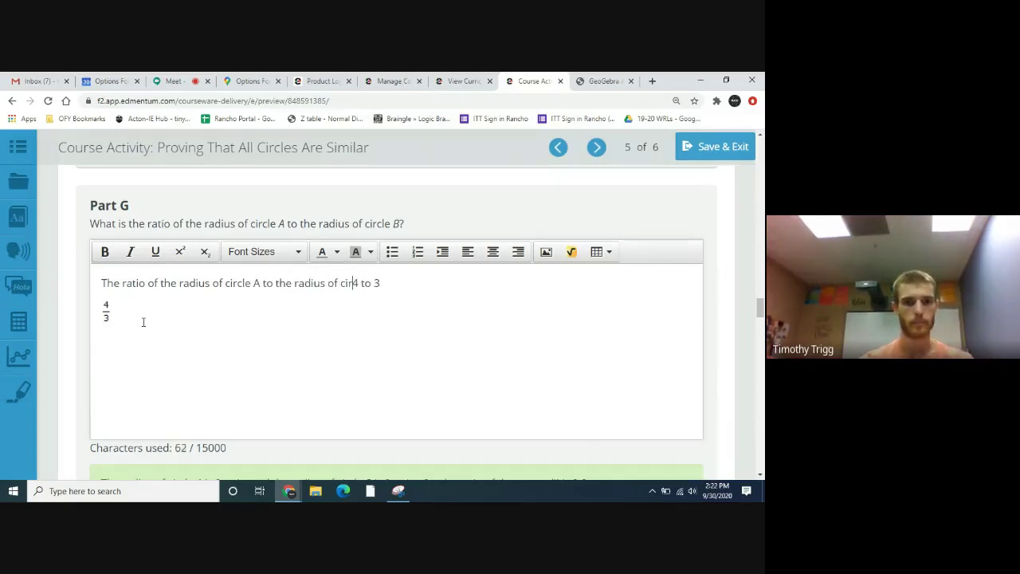
type("cle")
key("BackSpace")
key("BackSpace")
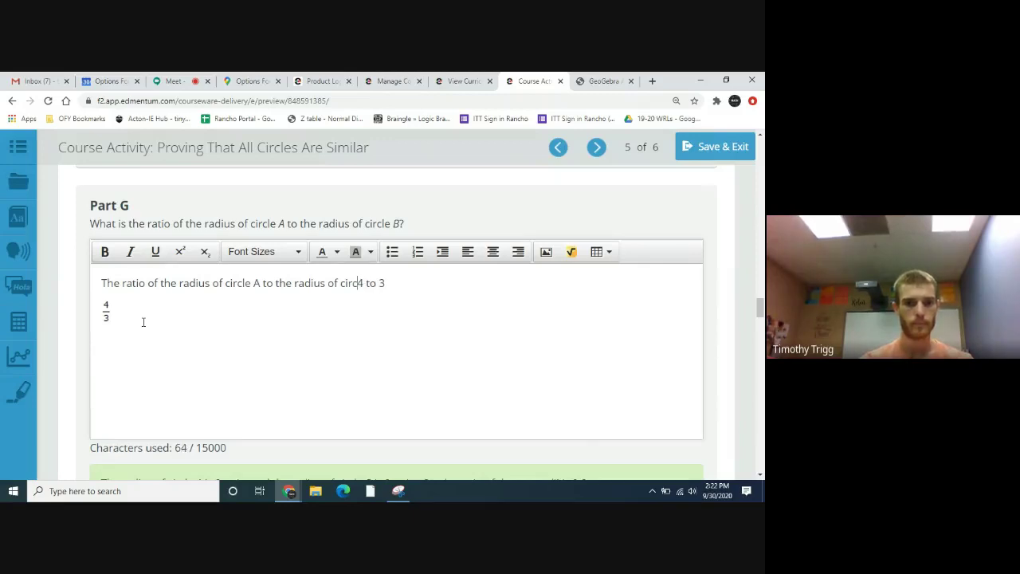
type("le B ")
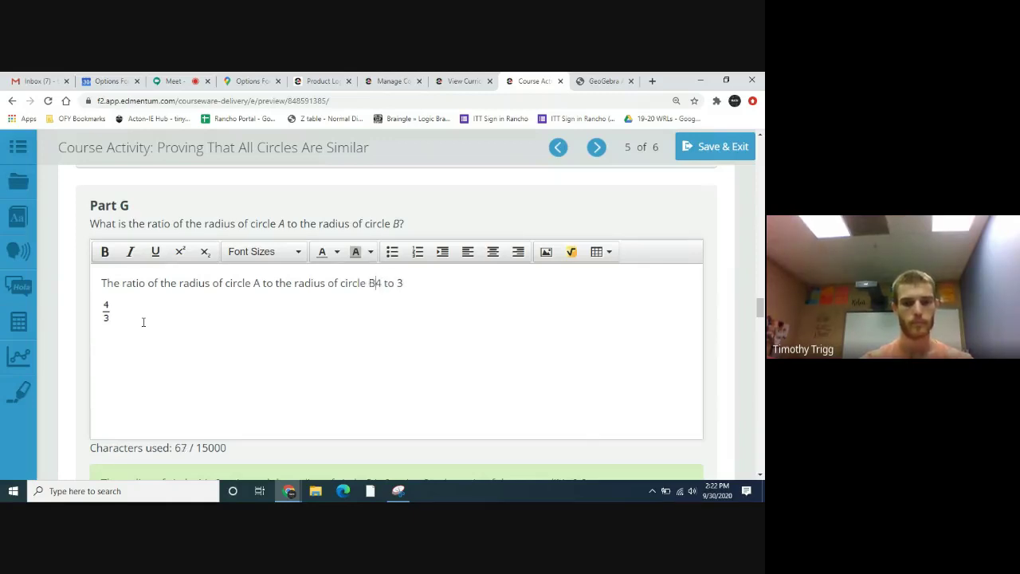
type("is")
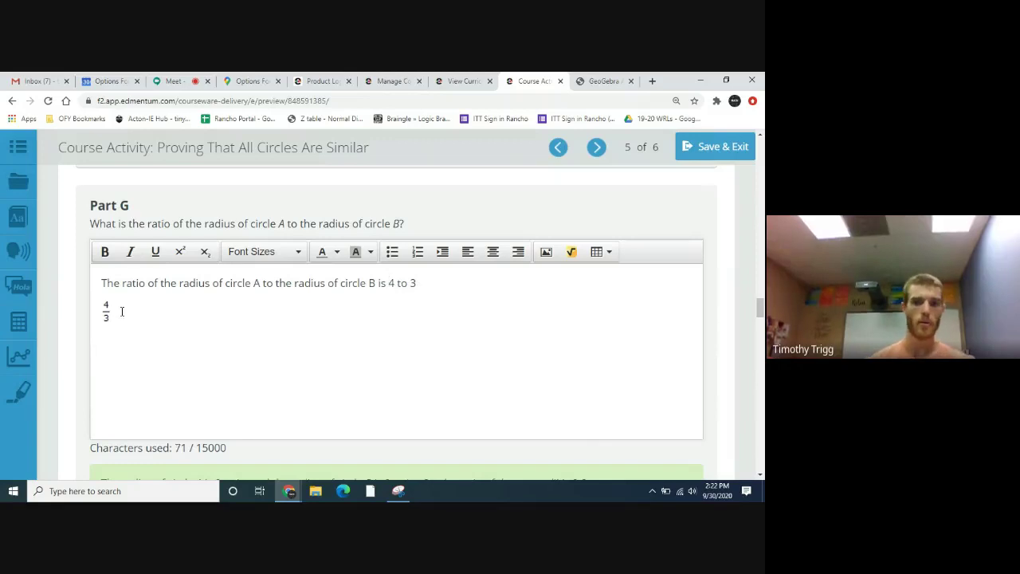
key("End")
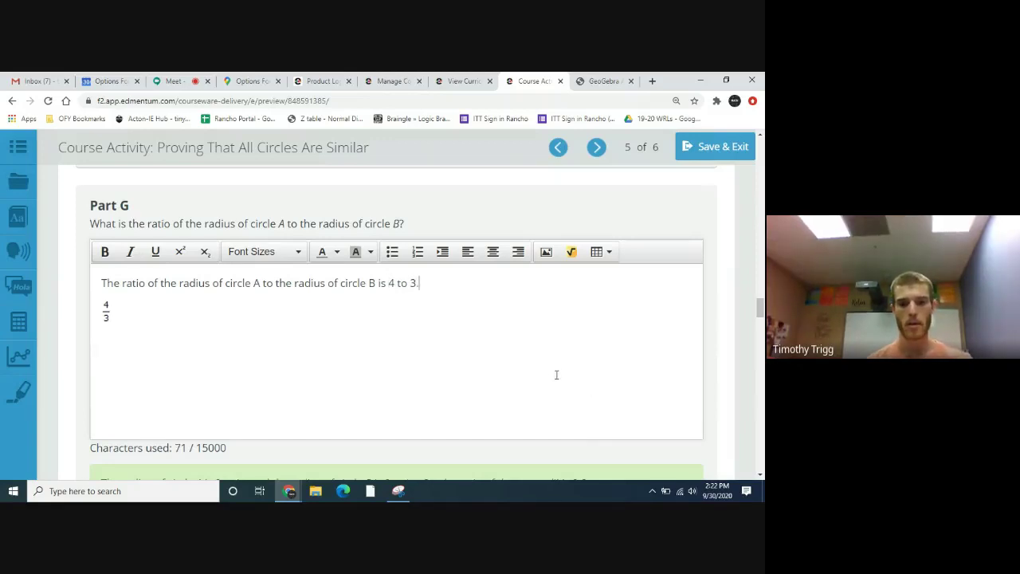
type(".")
Step: Begin the Part H answer with "This represents a dialation of"
scroll(457, 367, "down", 5)
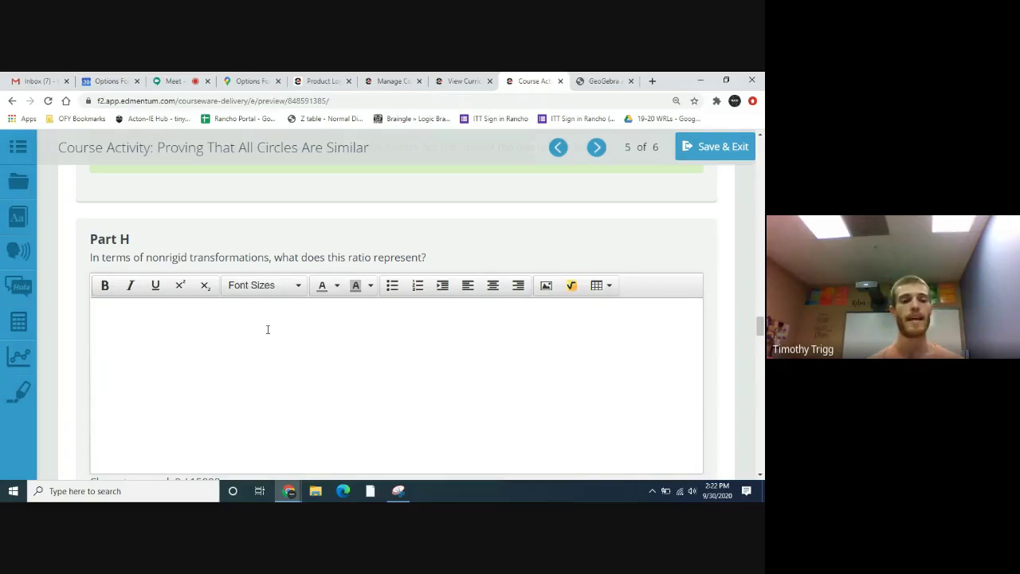
left_click(268, 329)
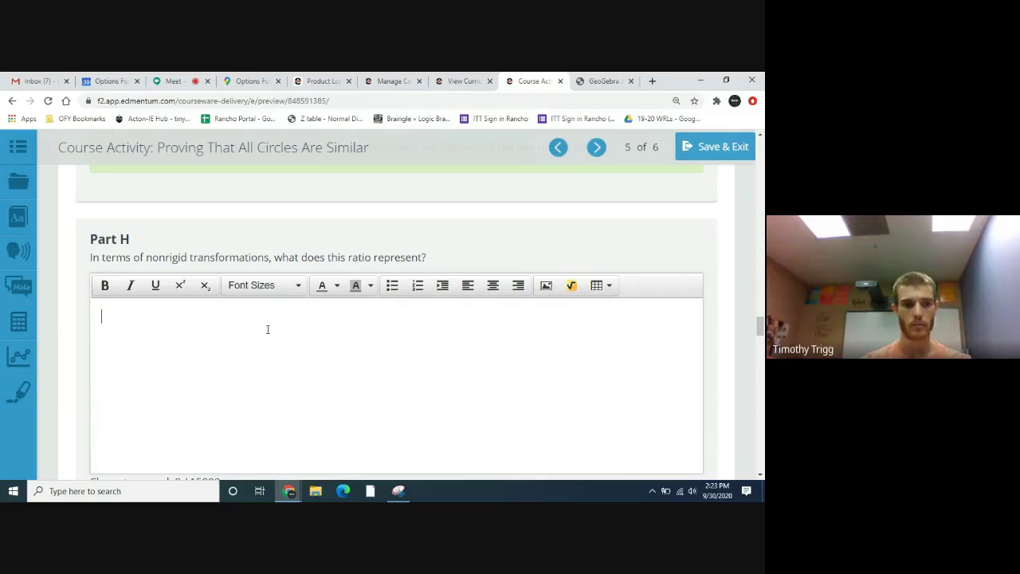
type("This ")
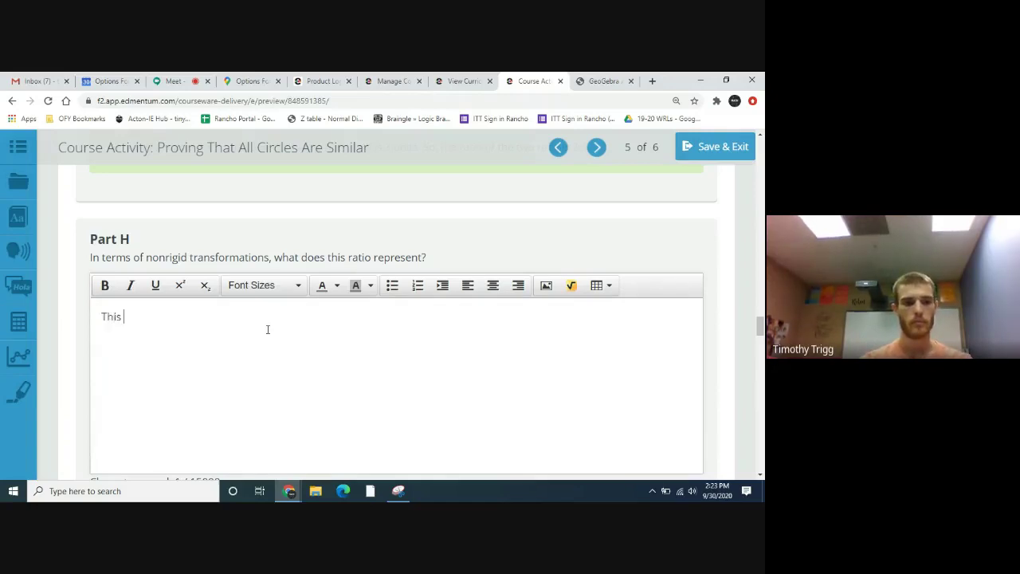
type("repe")
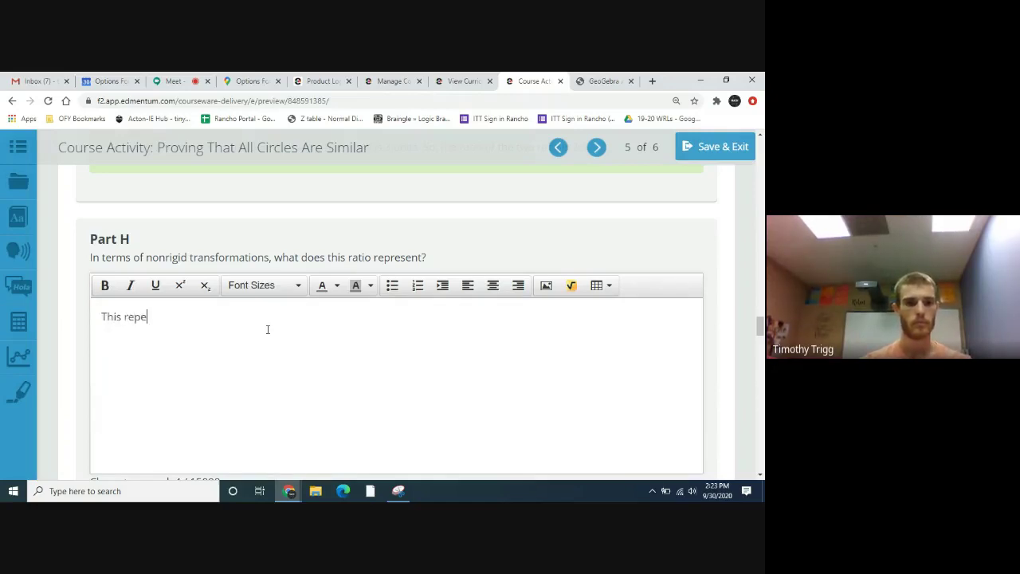
key("BackSpace")
type("resents")
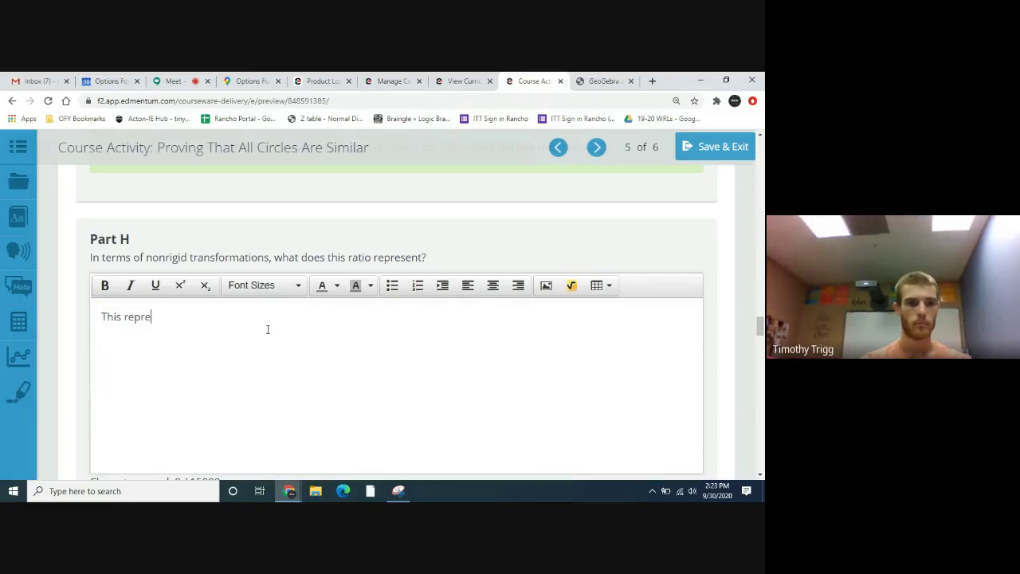
type(" a di")
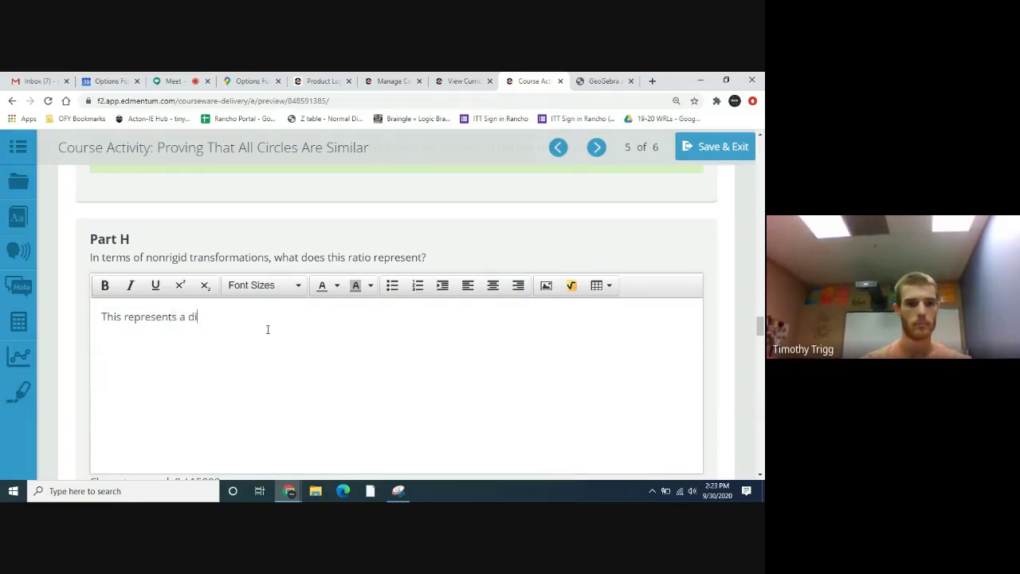
type("alation")
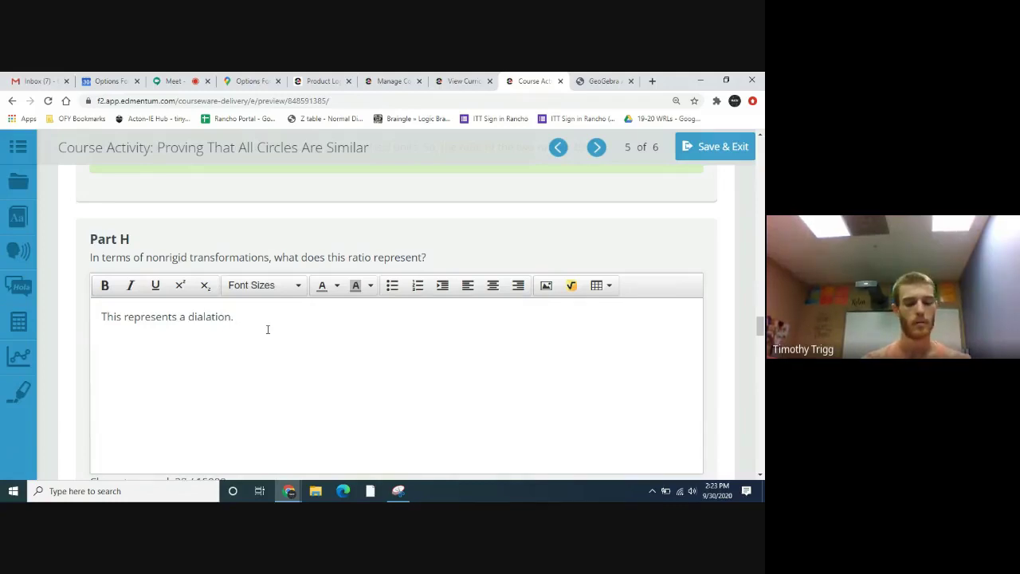
key("BackSpace")
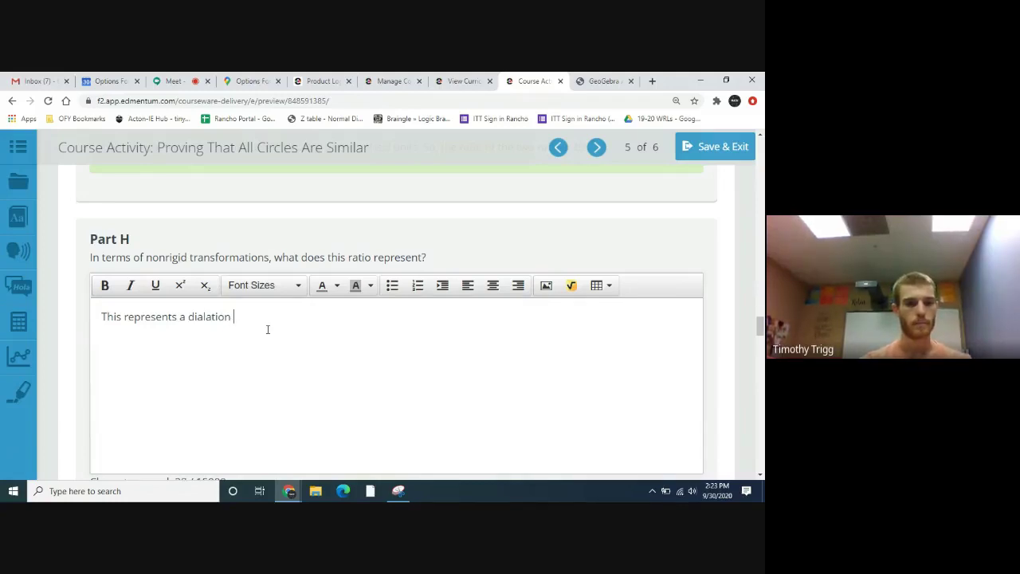
type("of")
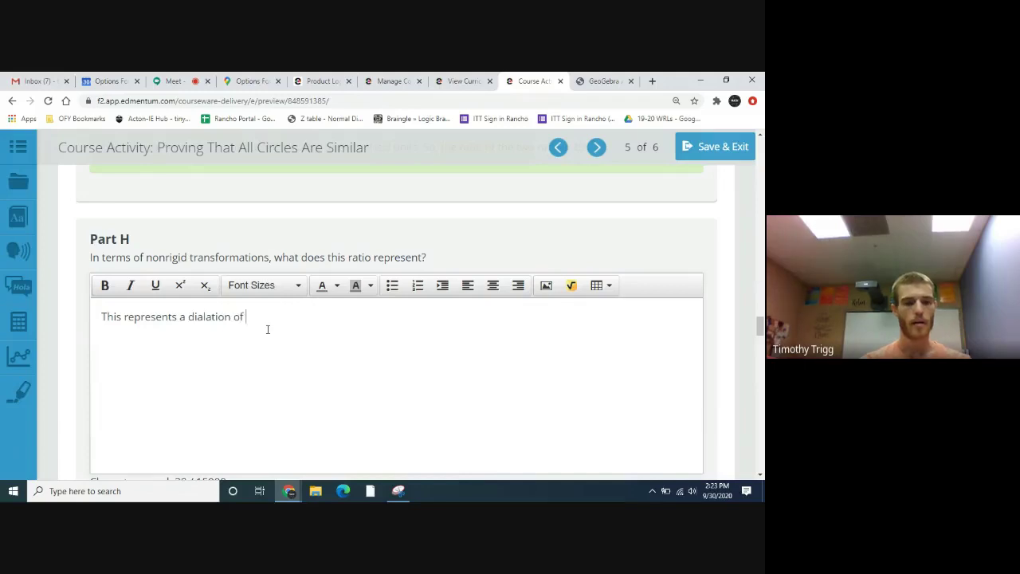
Step: Check the sample answer and the circles in the GeoGebra activity, and complete the Part H sentence with "4/3."
scroll(309, 369, "down", 3)
scroll(308, 369, "down", 2)
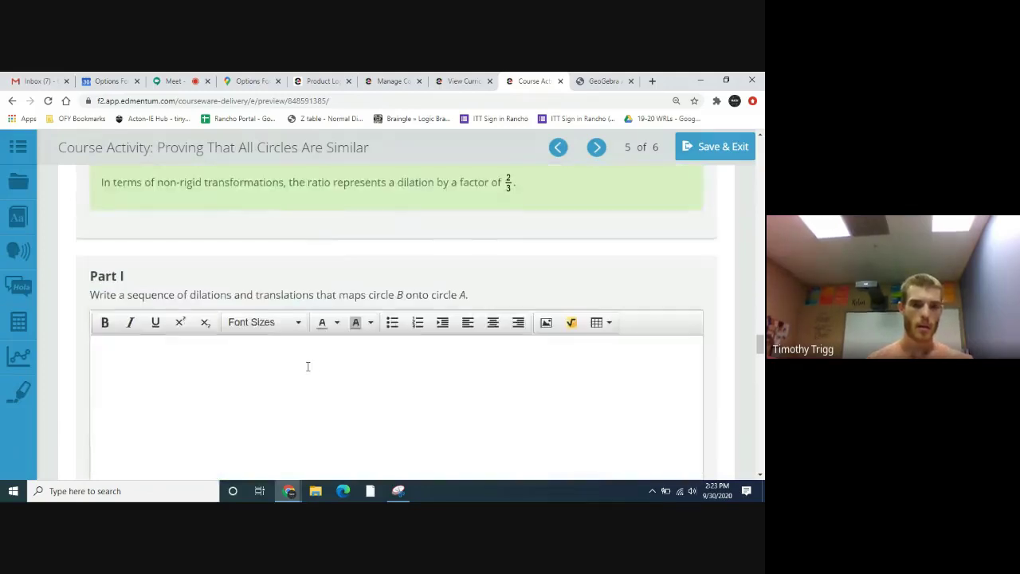
scroll(307, 367, "up", 3)
scroll(307, 367, "up", 2)
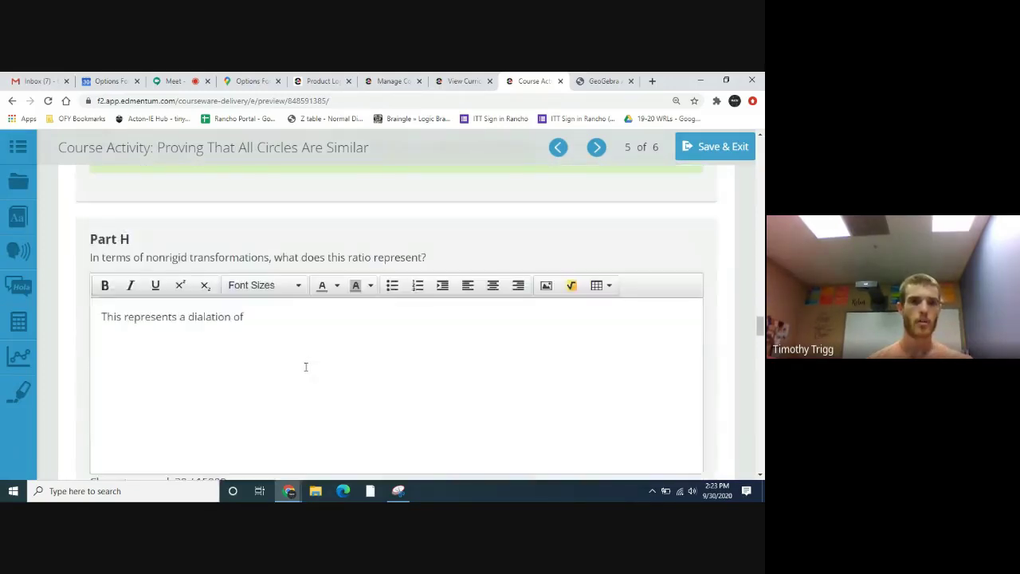
scroll(285, 379, "down", 1)
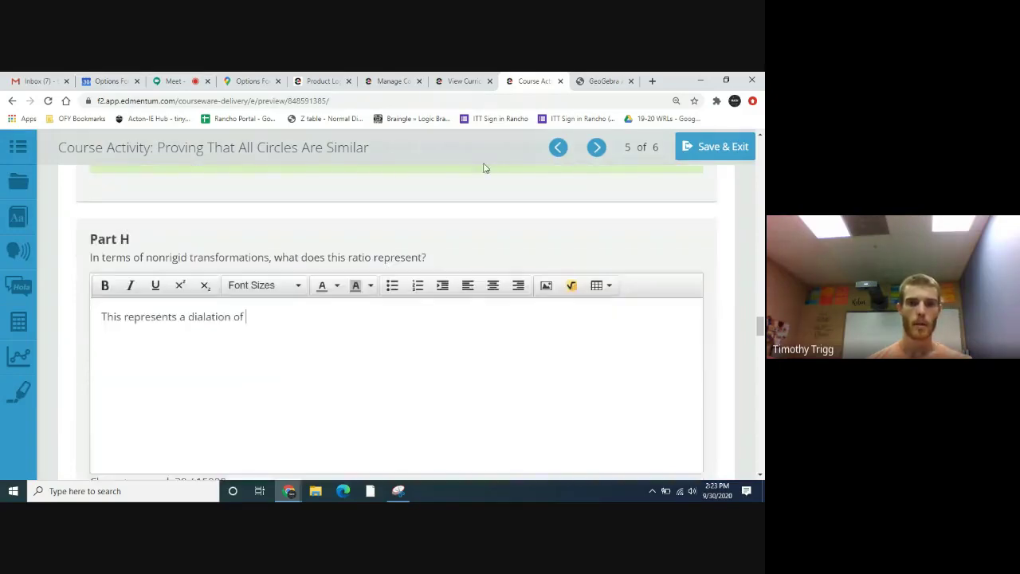
left_click(594, 82)
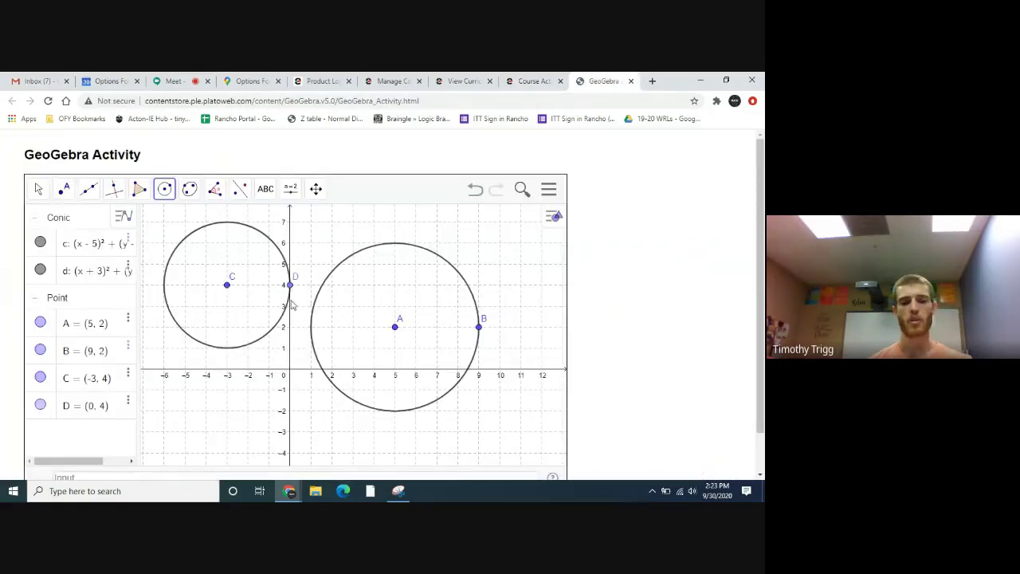
left_click(530, 81)
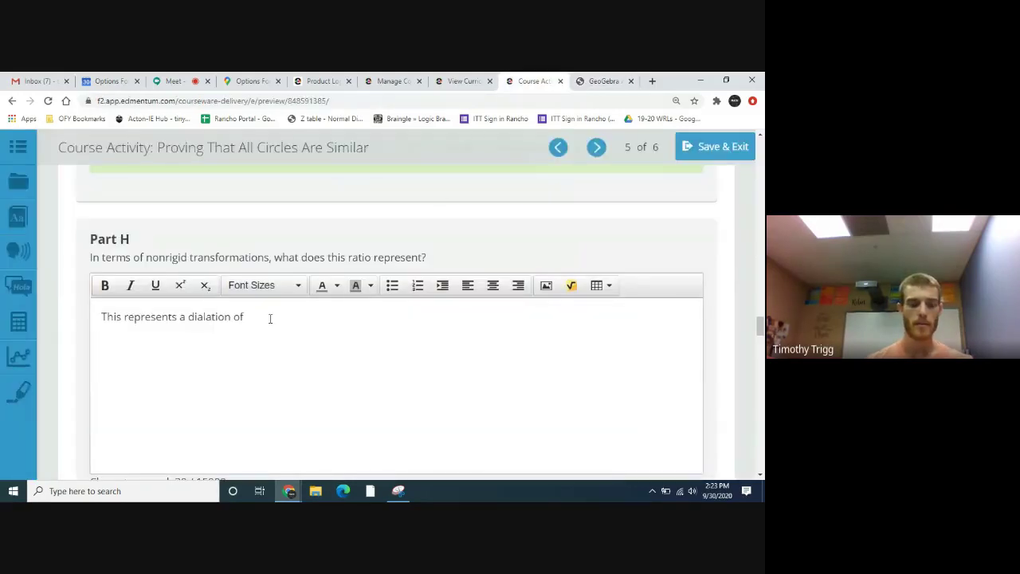
type("4 ")
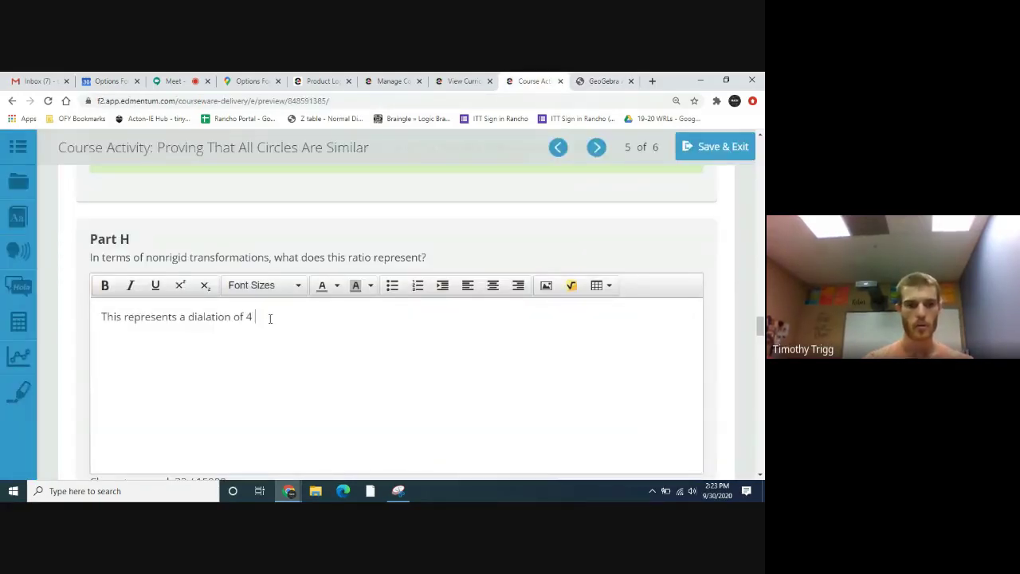
type("to")
key("BackSpace")
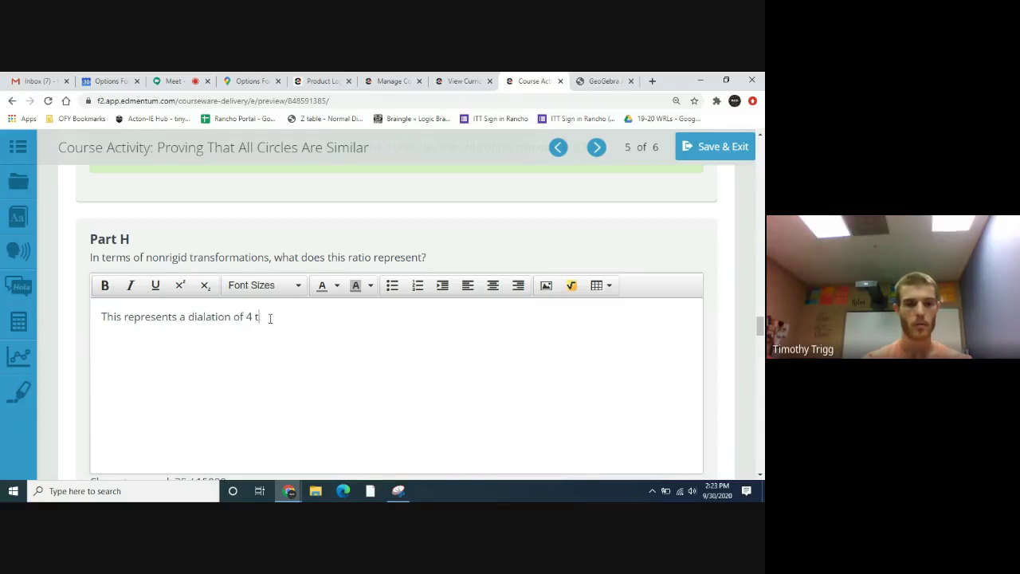
key("BackSpace")
key("BackSpace")
type("/")
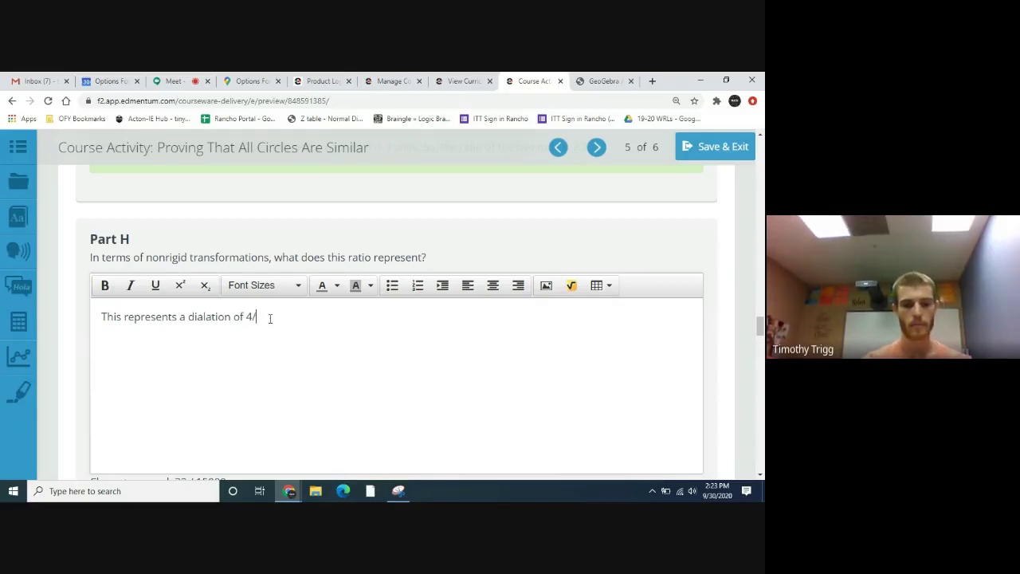
type("3")
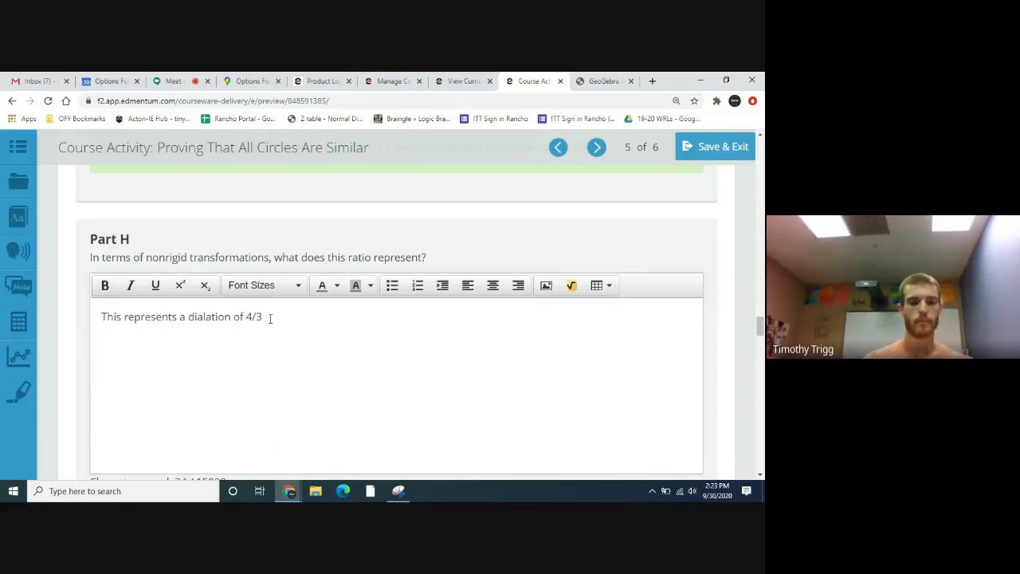
type(".")
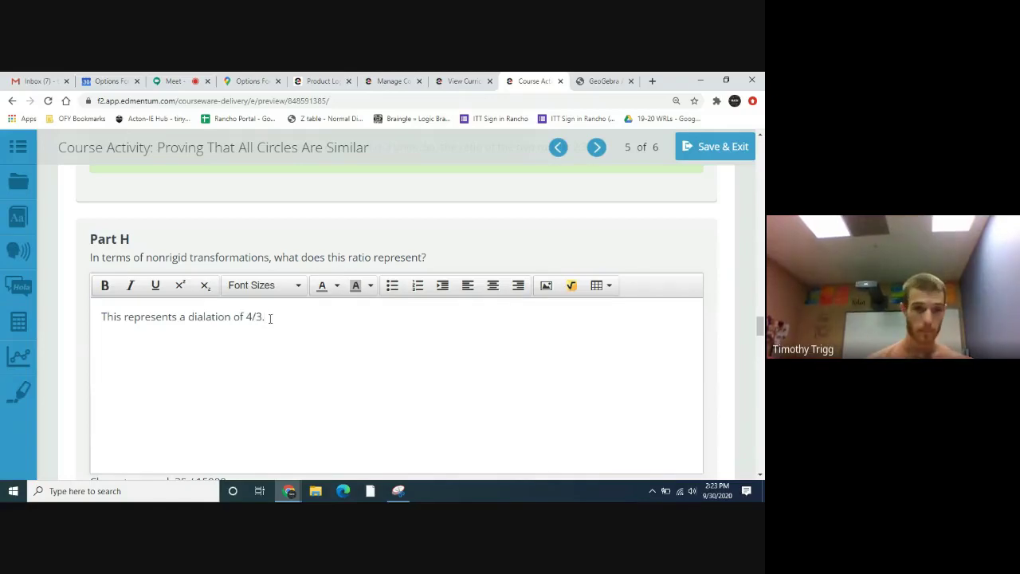
scroll(270, 318, "down", 5)
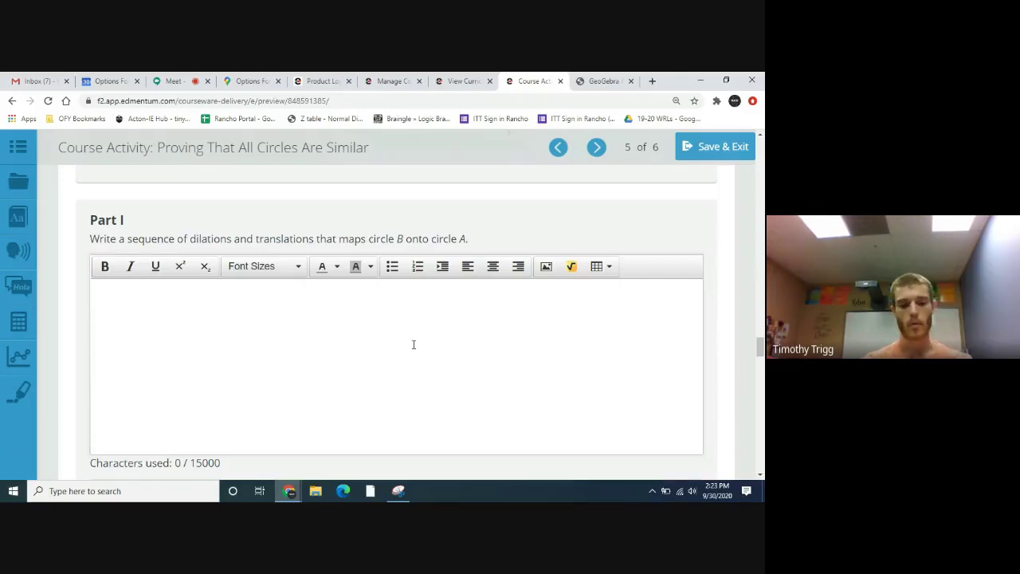
type("We w")
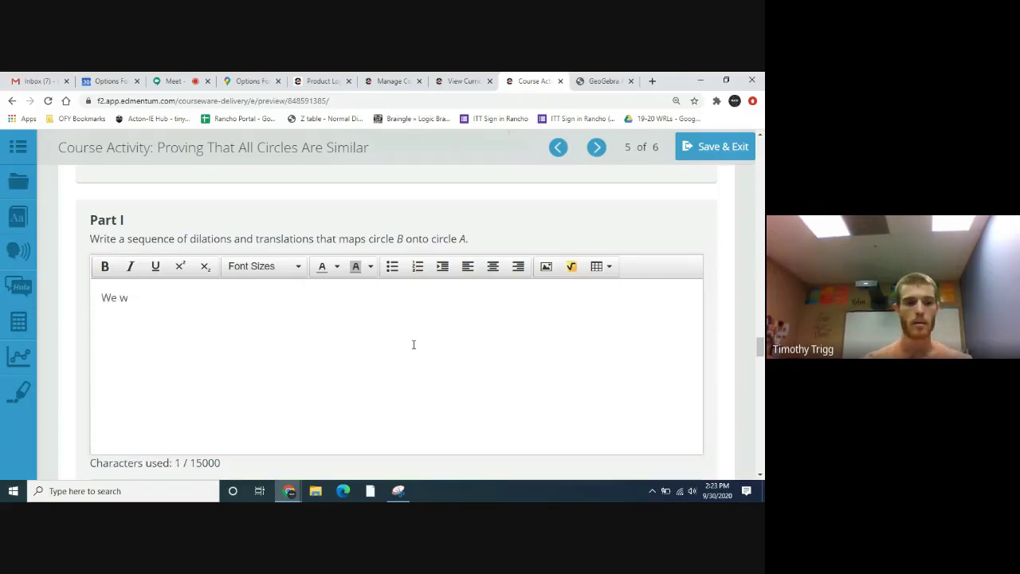
key("BackSpace")
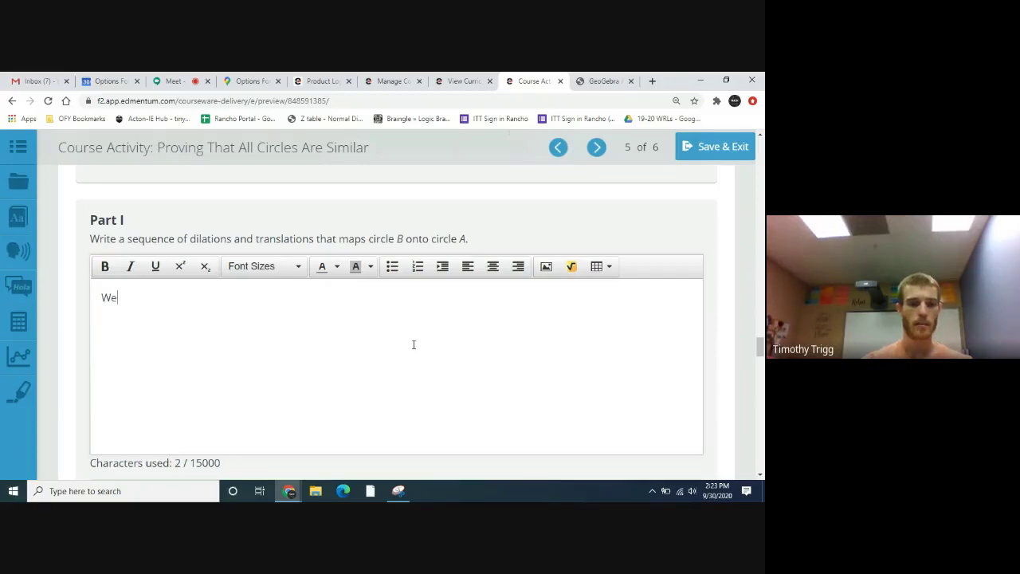
key("BackSpace")
key("BackSpace")
Step: Begin the Part I answer with "I can translate circle B 8 to the right and 2 down. Then"
type("I ca")
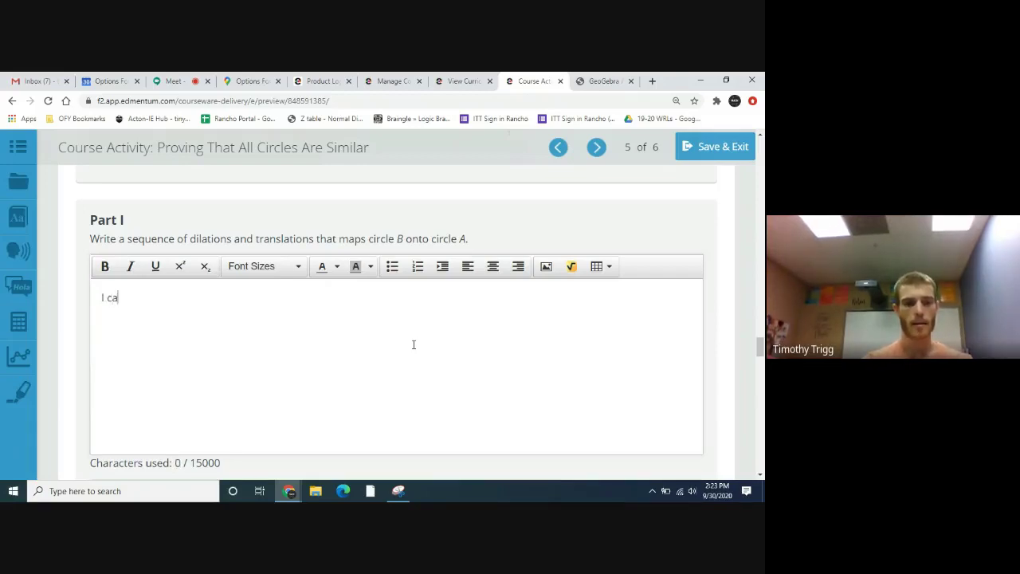
type("n tran")
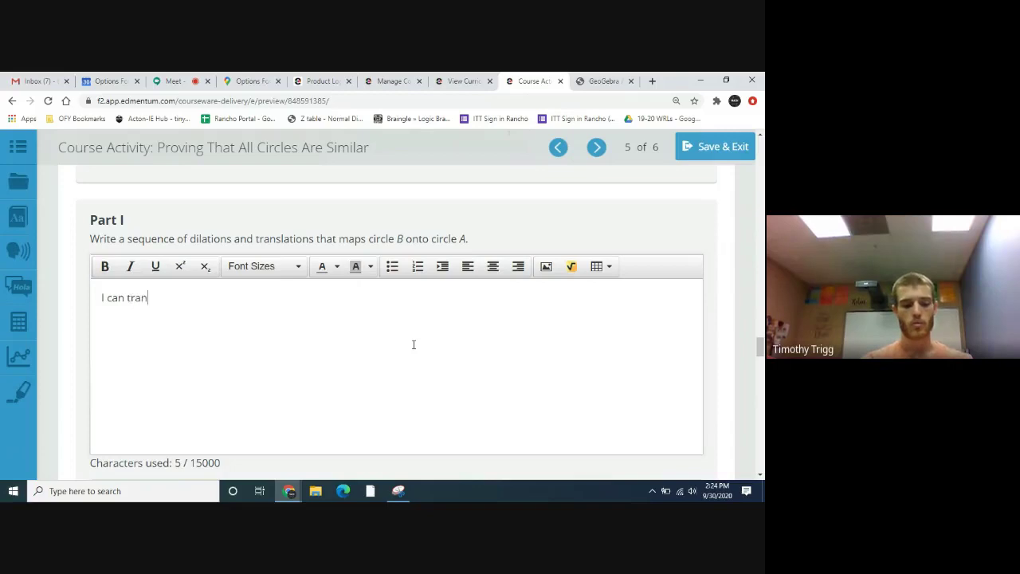
type("slate cir")
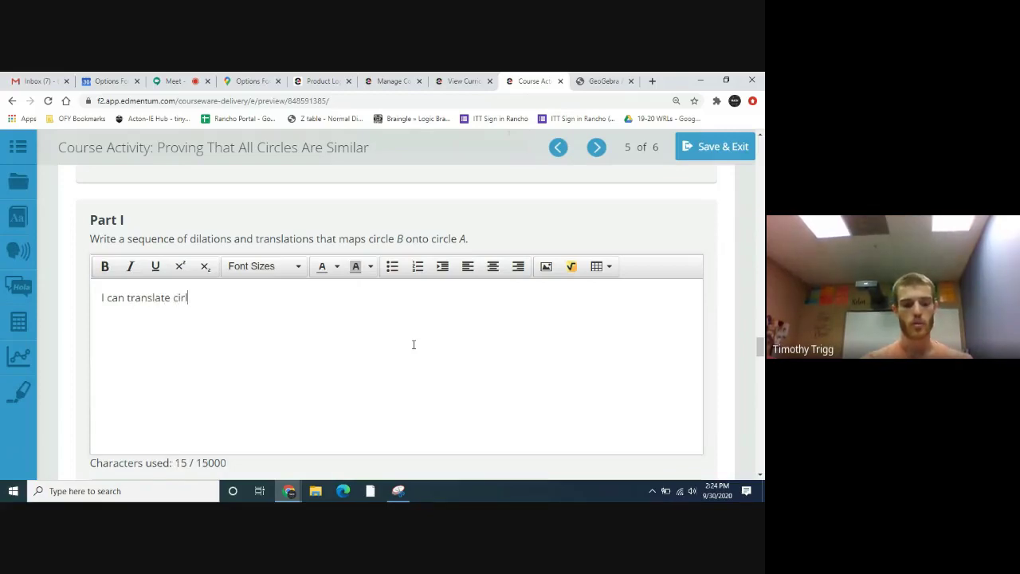
key("BackSpace")
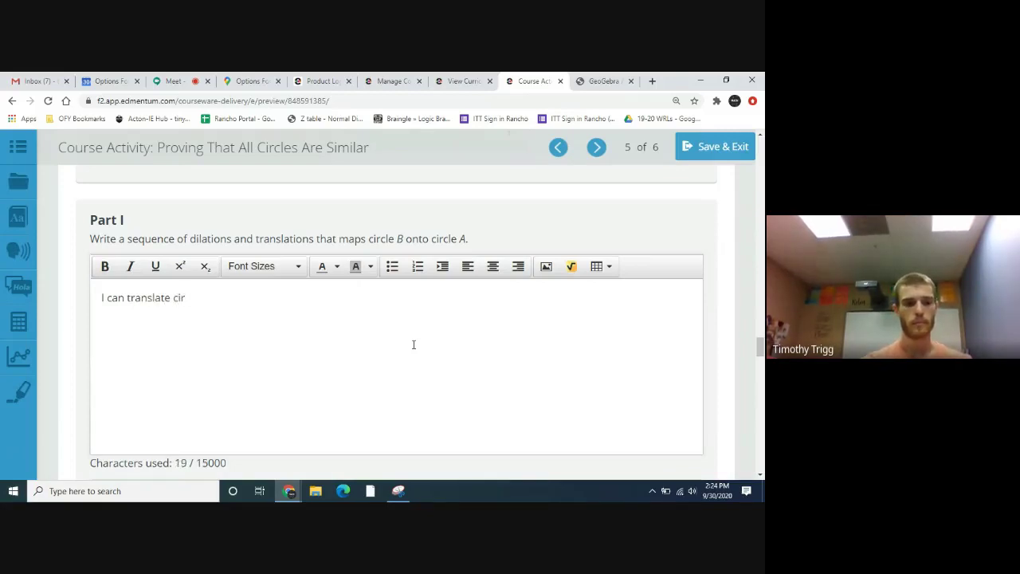
type("cle B a")
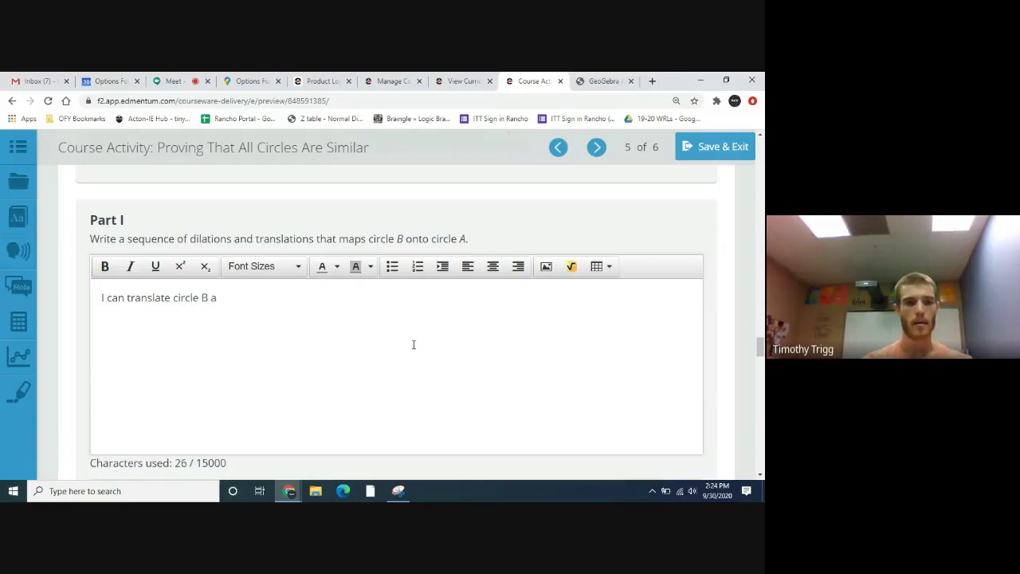
key("BackSpace")
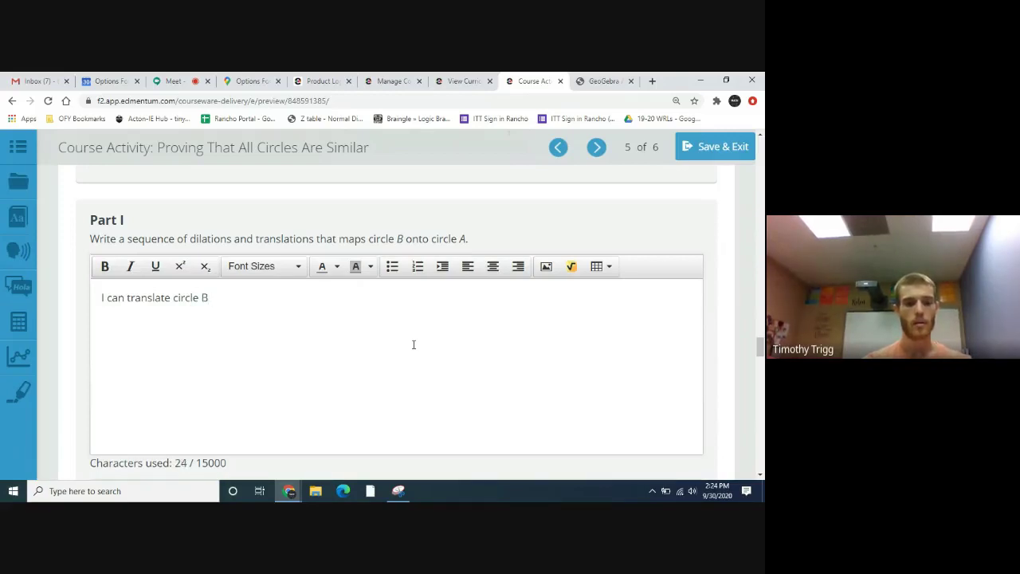
type("8 to the ")
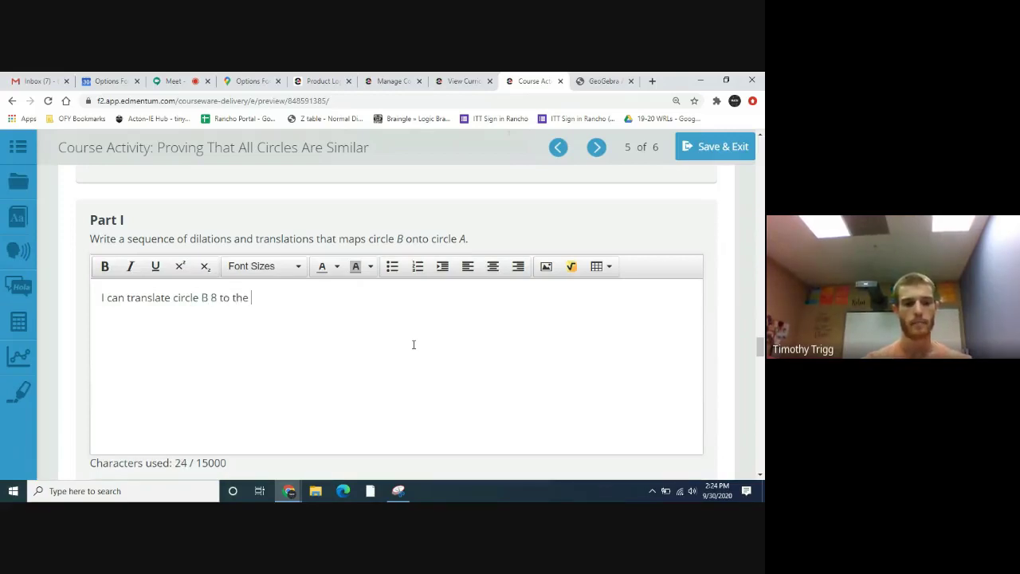
type("right a")
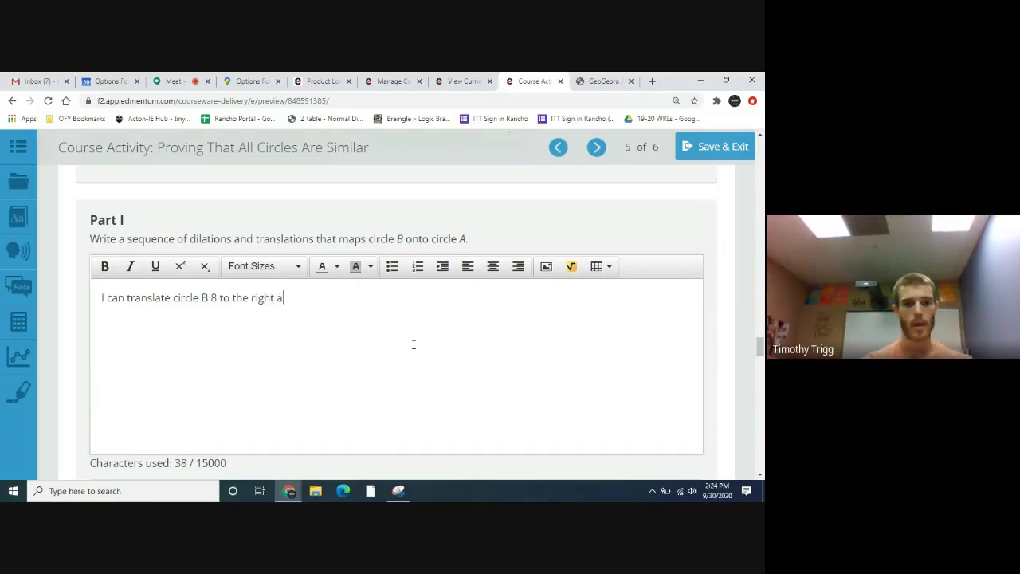
type("nd 2 d")
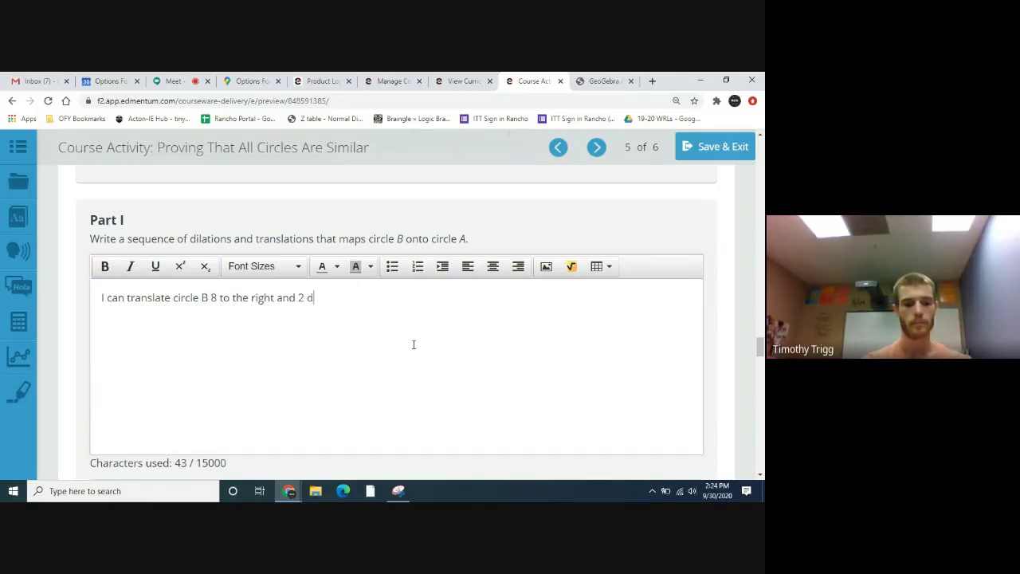
type("own.  Then ")
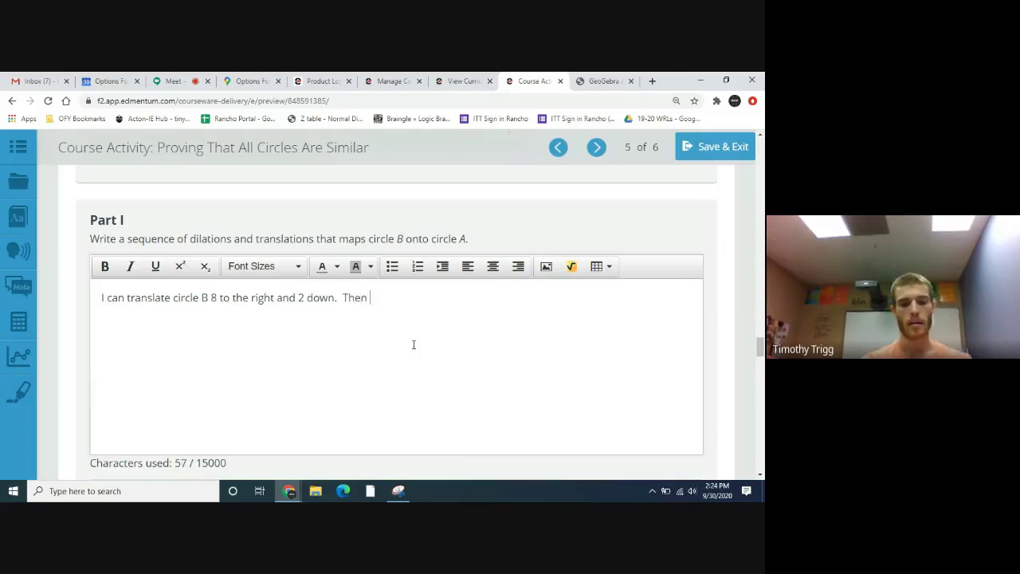
Step: Complete the second Part I sentence with "dialate circle B by a factor of 4/3."
type("dialate")
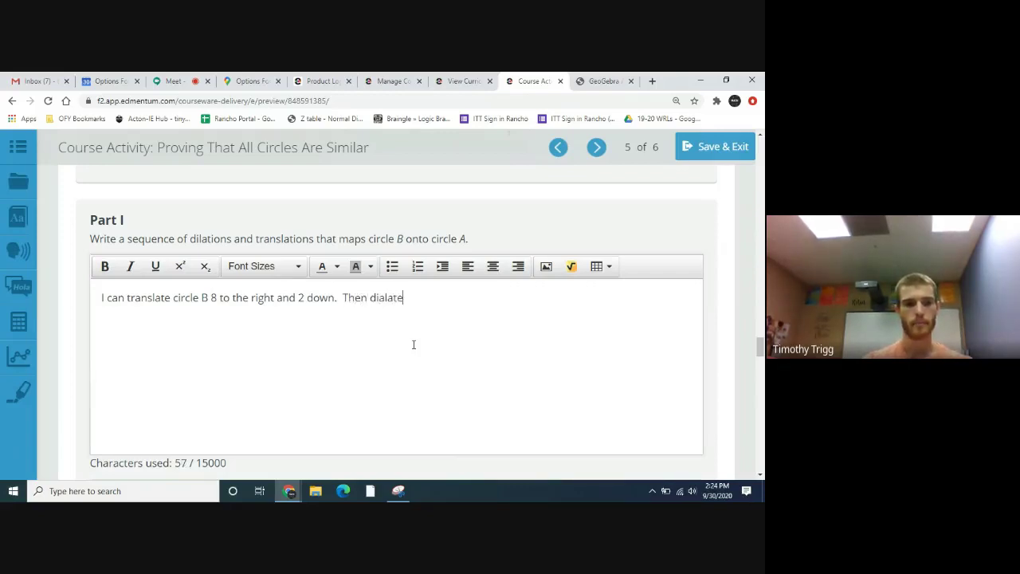
type(" cicle B")
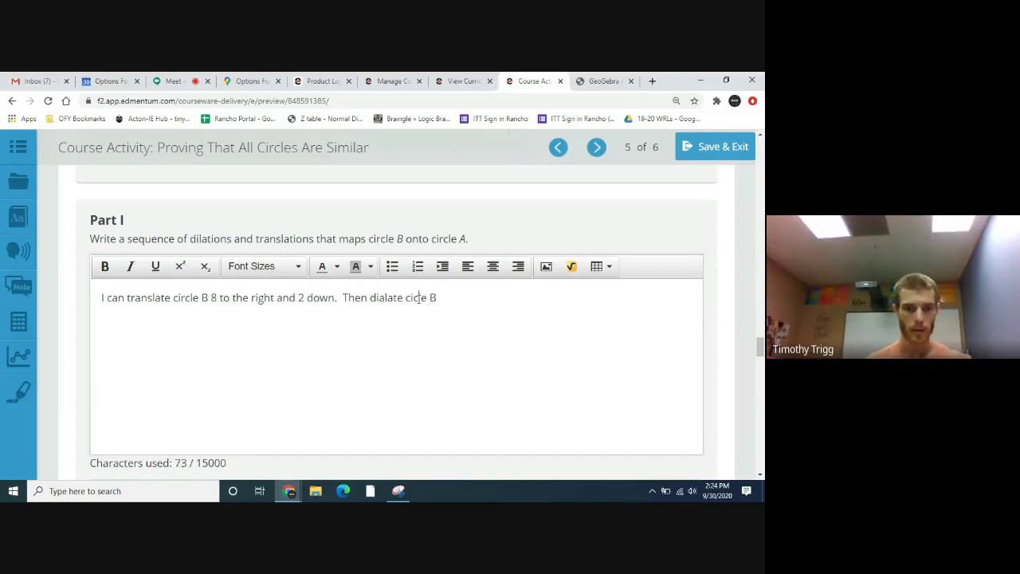
type("r")
left_click(486, 327)
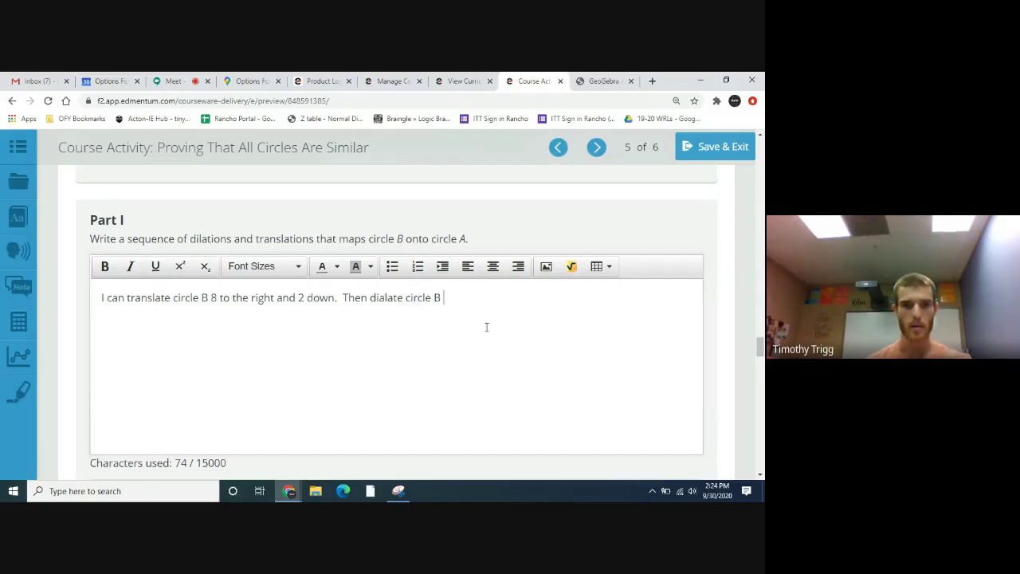
type("by ")
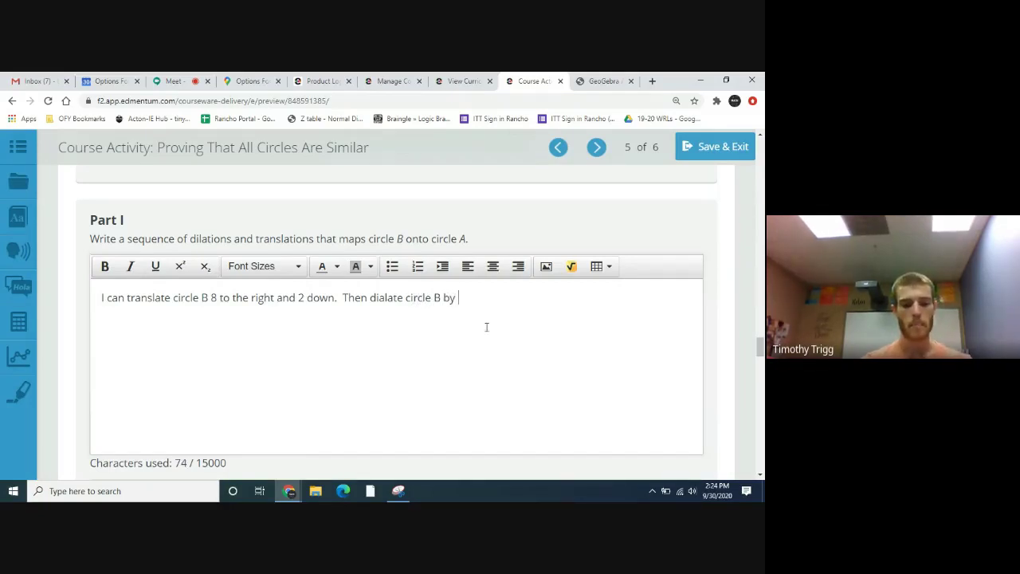
type("a factor of")
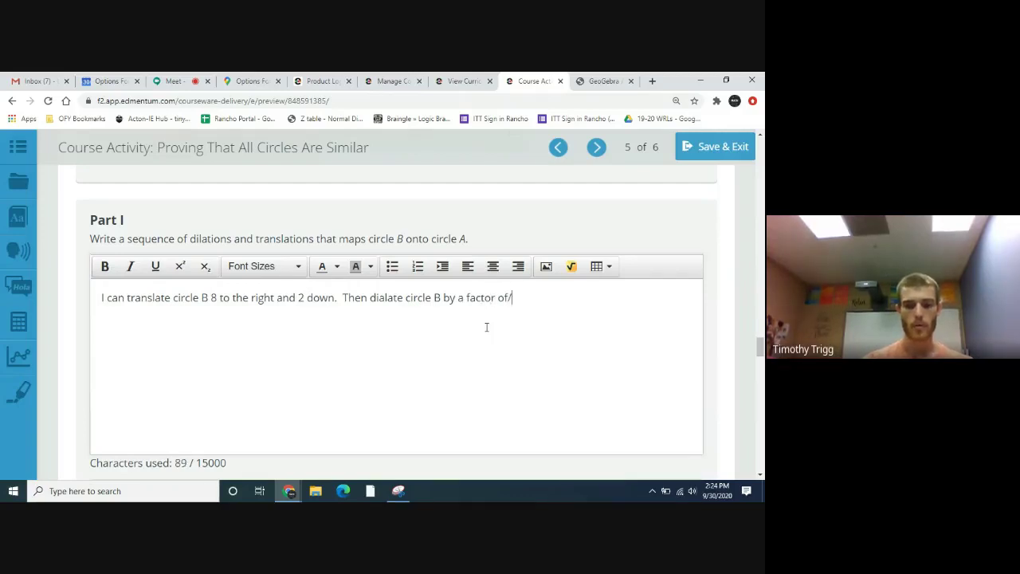
type("/")
scroll(486, 327, "down", 2)
scroll(487, 332, "up", 3)
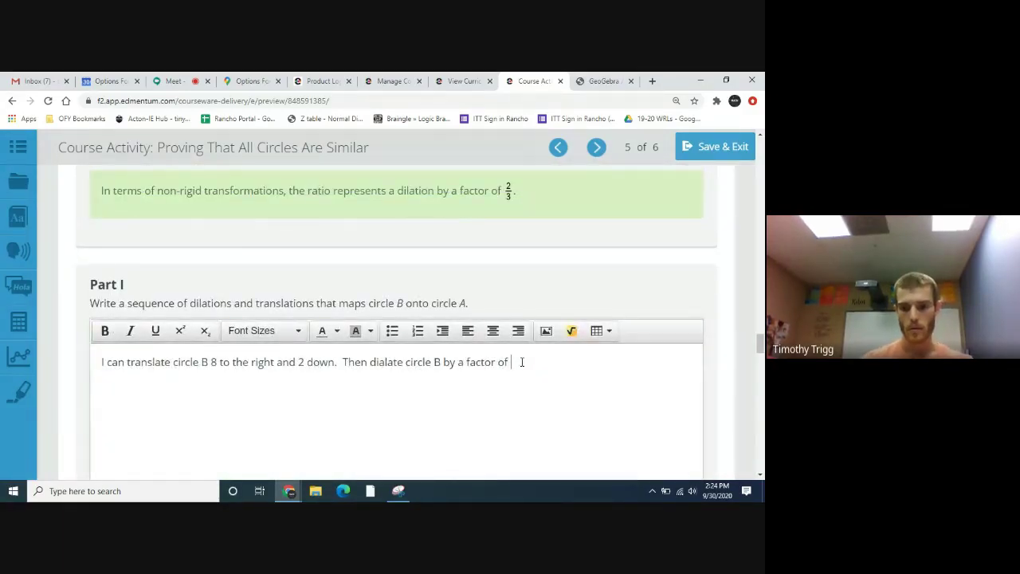
type("4/3.")
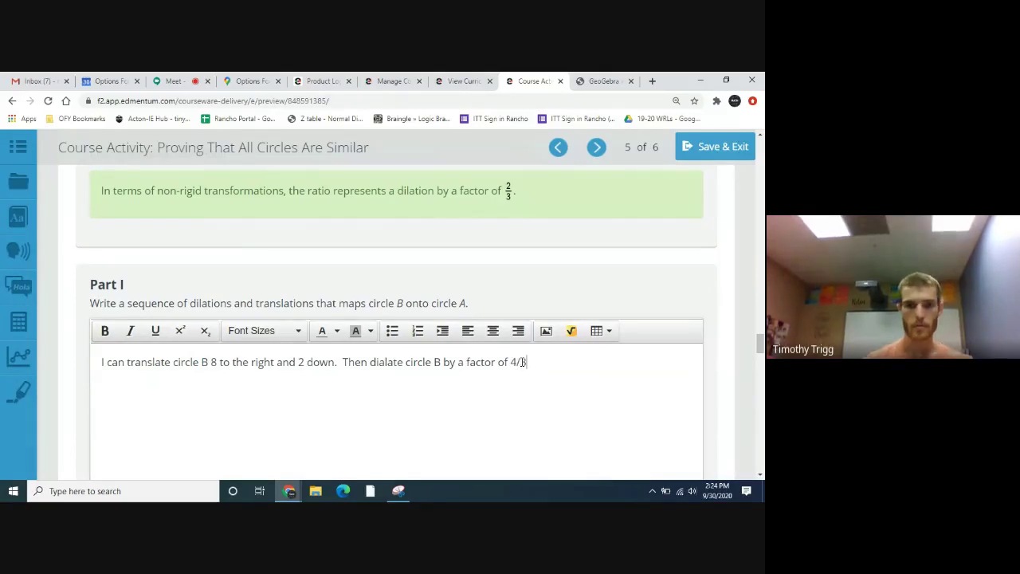
Step: Switch to the GeoGebra activity, start a new circle centred on point C, and undo it
left_click(593, 80)
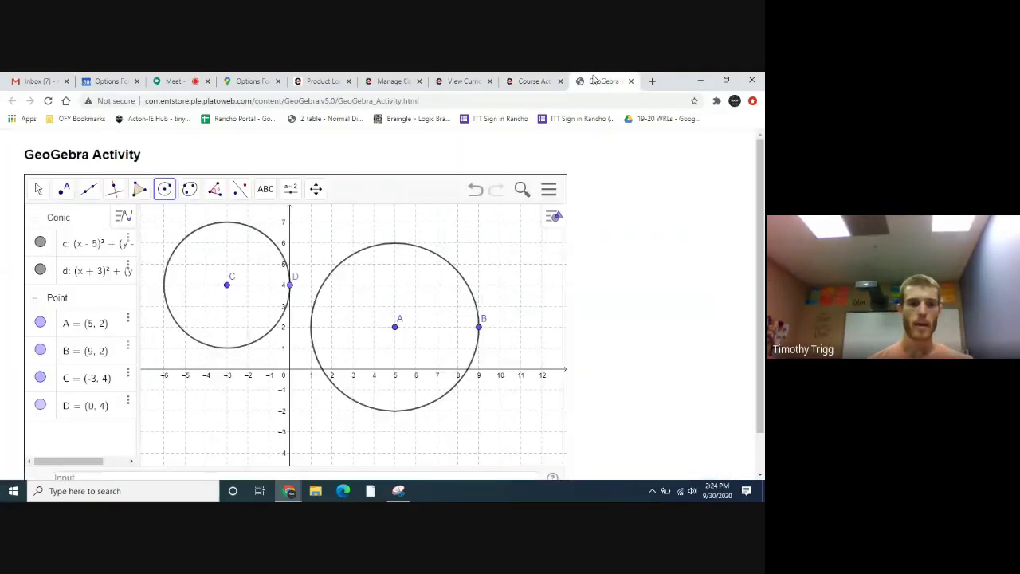
left_click(228, 286)
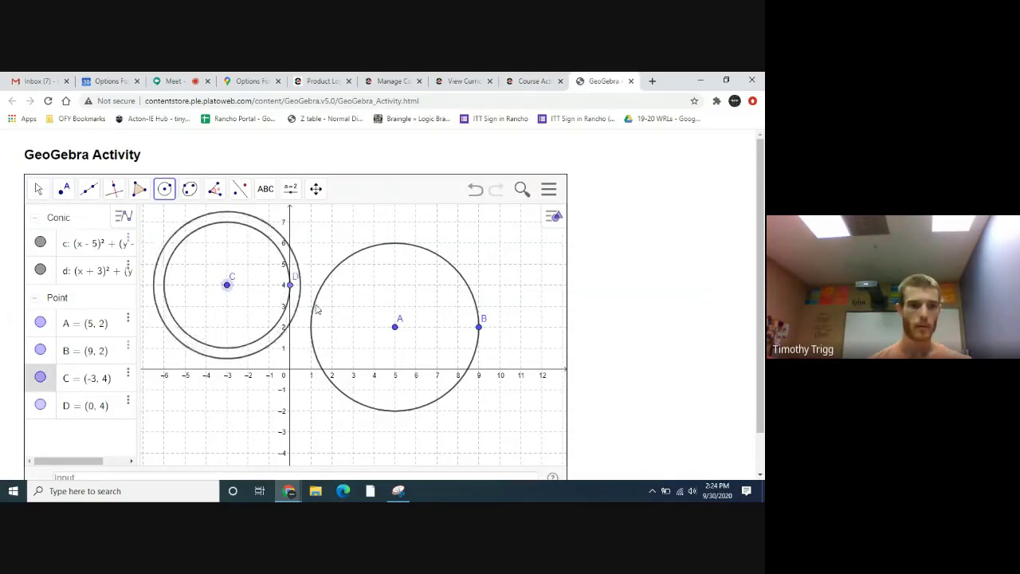
left_click(289, 369)
left_click(475, 189)
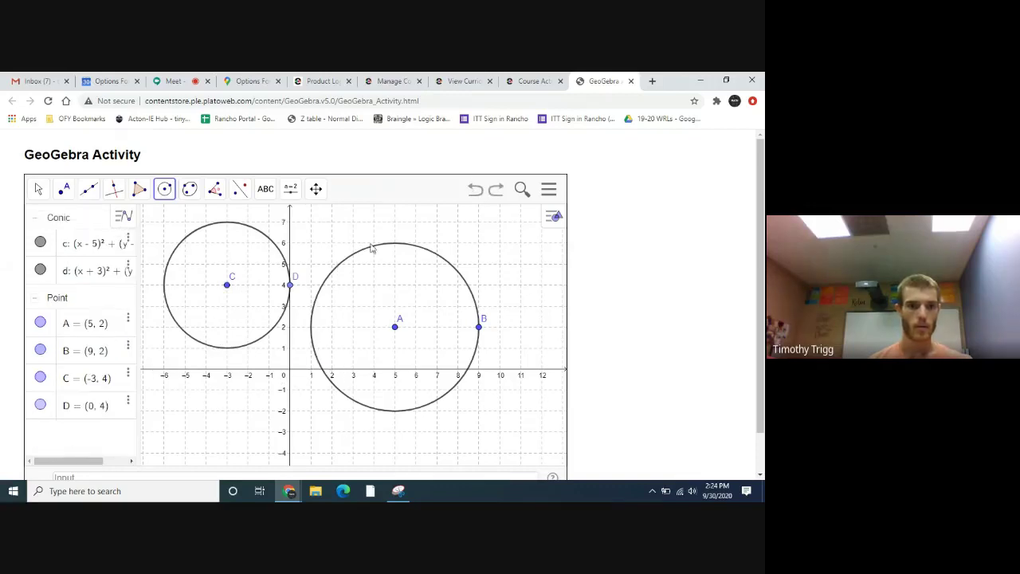
Step: Use the Move tool to select point C and its circle, and shift the circle's edge point D to (0, 3.99)
left_click(38, 190)
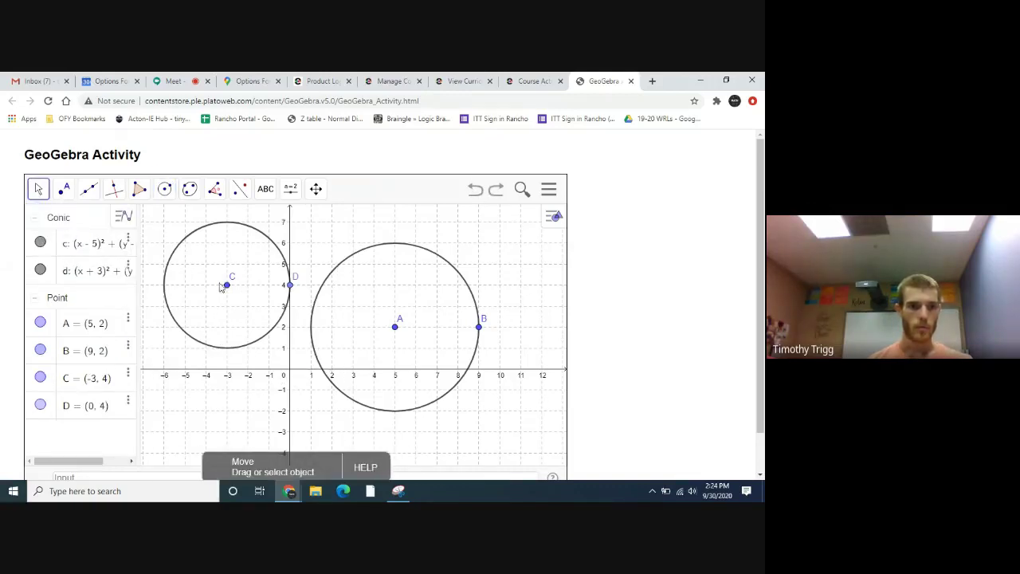
mouse_move(226, 286)
left_mouse_down()
mouse_move(253, 292)
mouse_move(230, 291)
left_mouse_up()
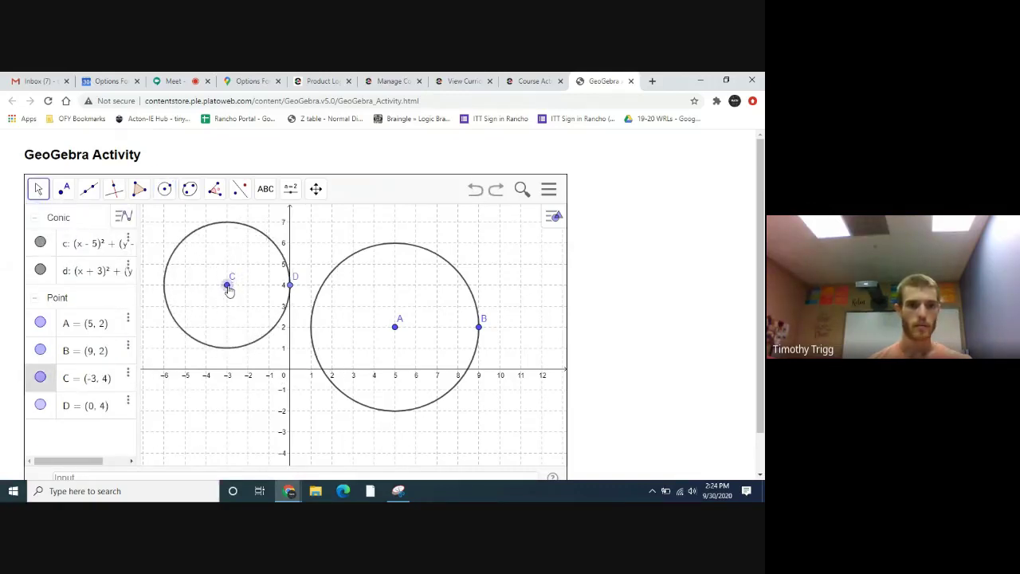
left_click(272, 238)
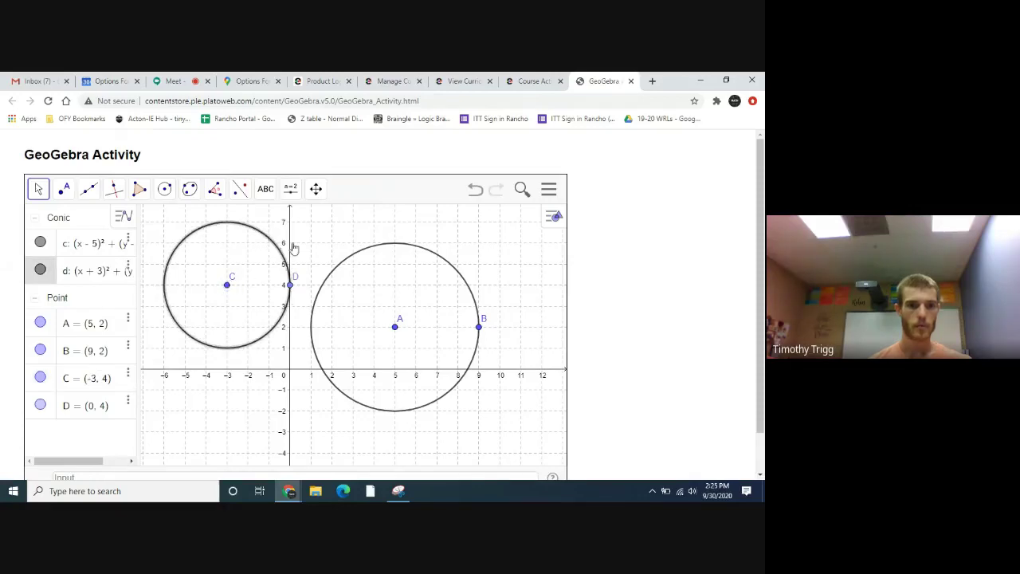
mouse_move(289, 285)
left_mouse_down()
mouse_move(307, 291)
mouse_move(292, 274)
mouse_move(296, 290)
left_mouse_up()
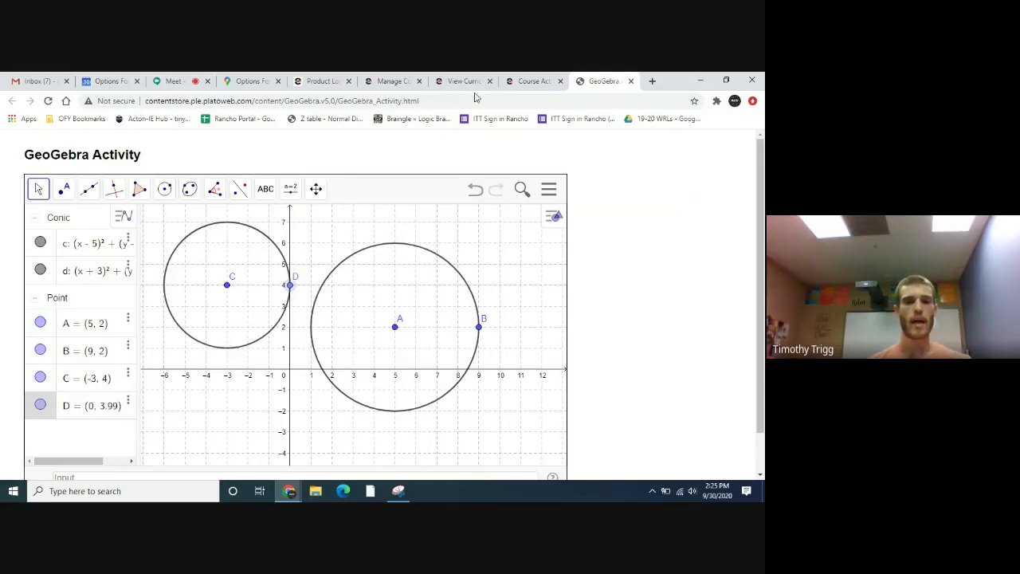
Step: Return to the course activity and answer Part J with "The two circles are similar to each other"
left_click(525, 81)
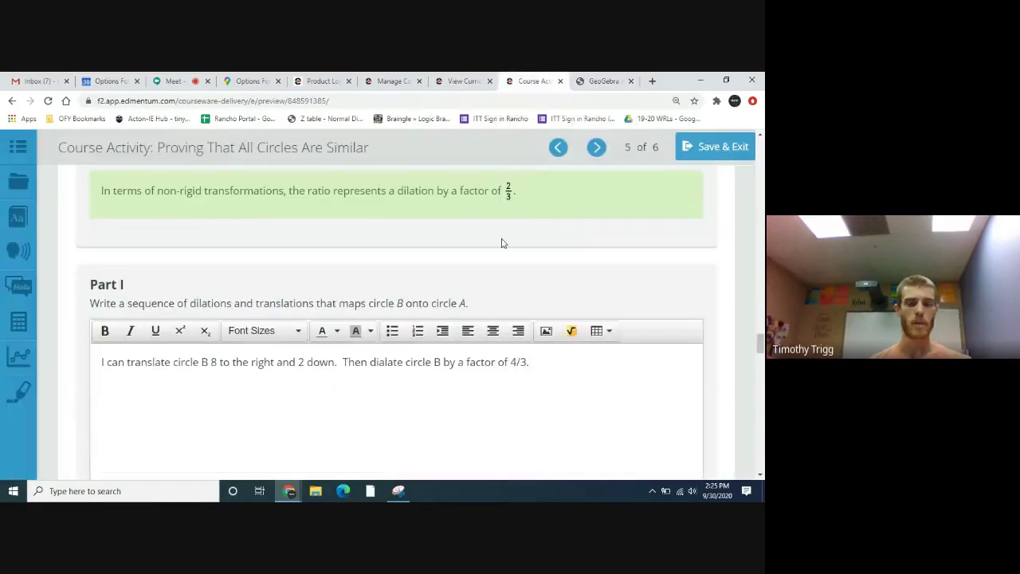
scroll(503, 253, "down", 1)
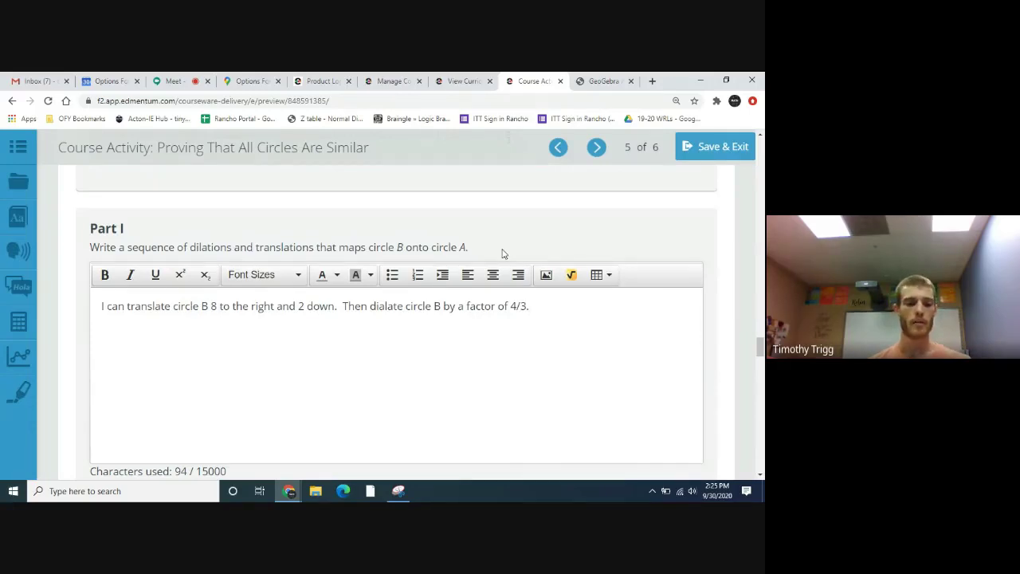
scroll(503, 253, "down", 5)
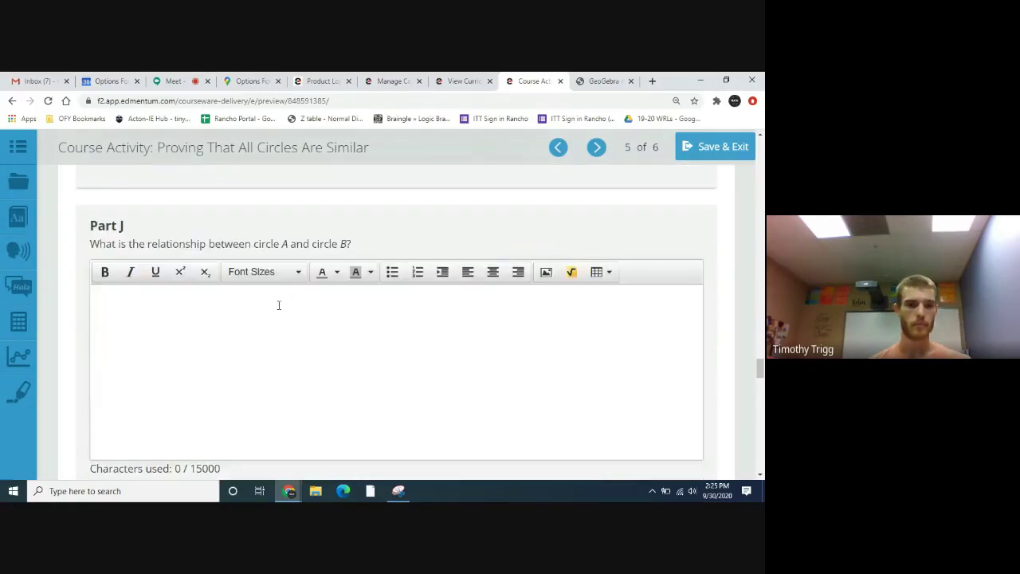
left_click(273, 308)
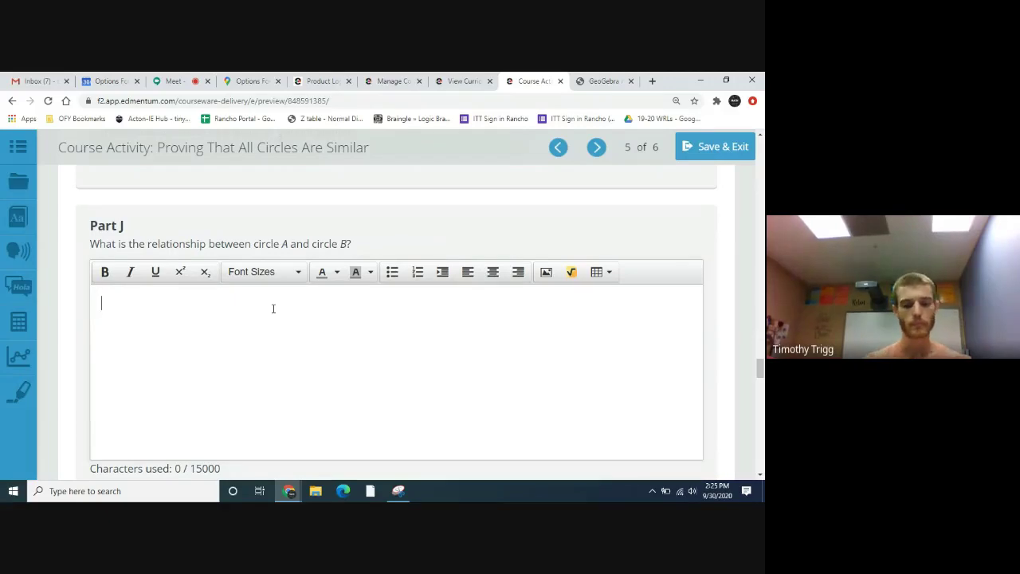
type("The")
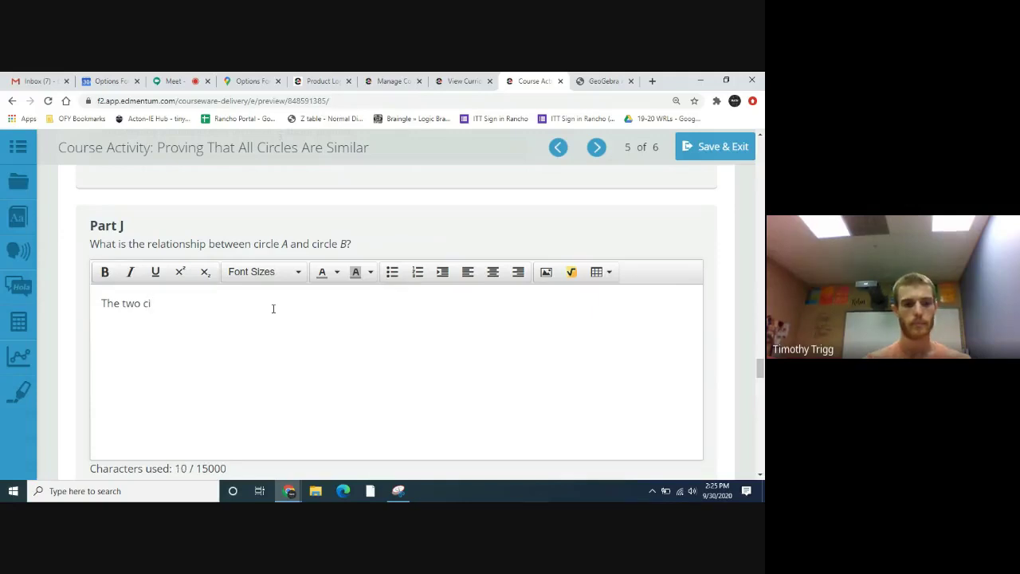
type("two circles ar")
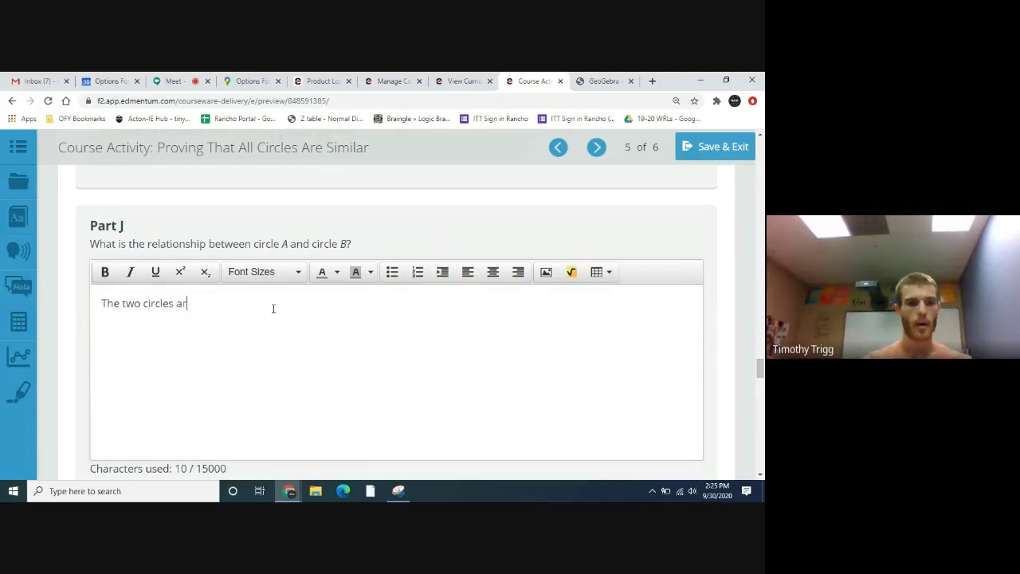
type("e simila")
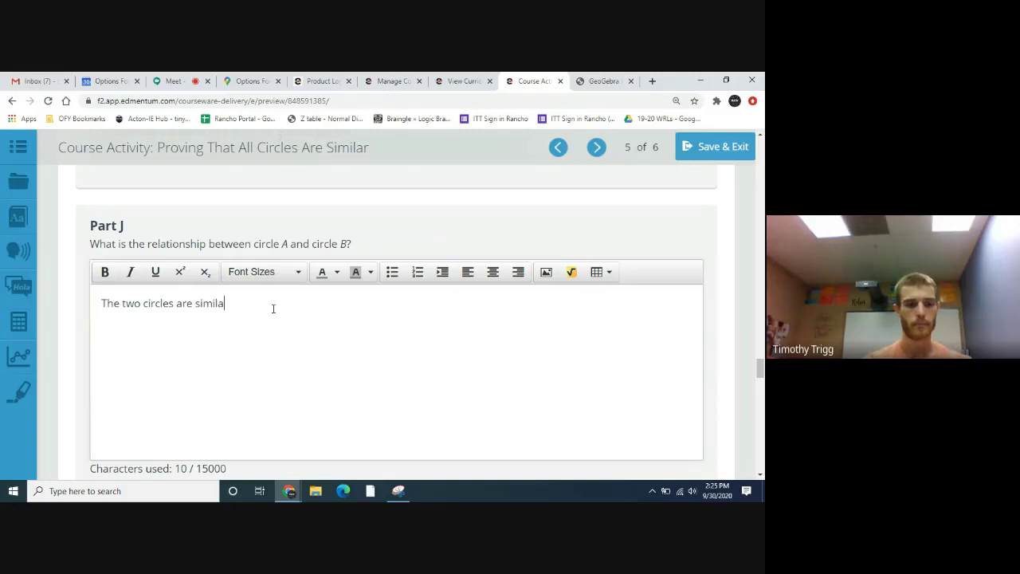
type("r to")
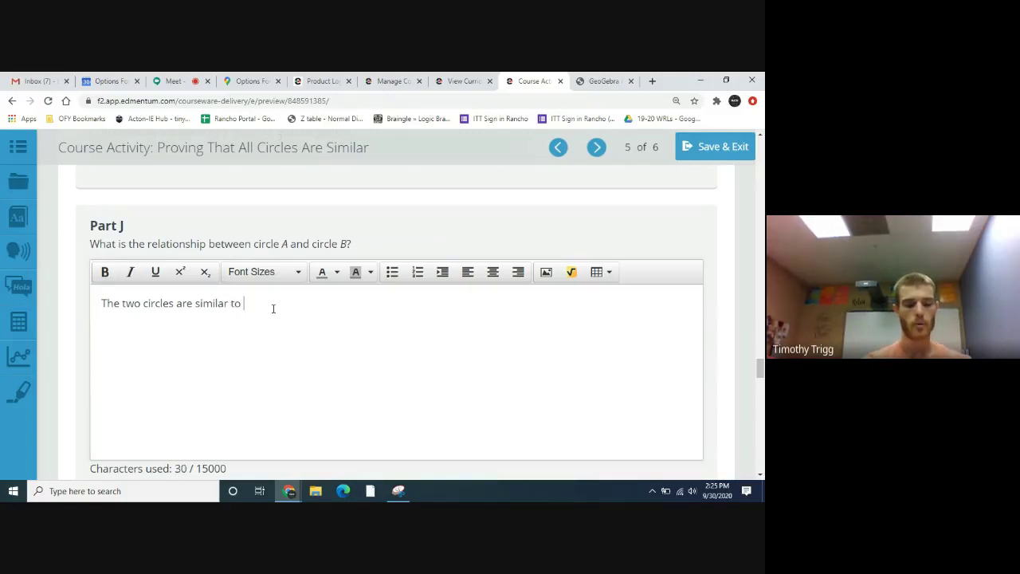
type(" each other")
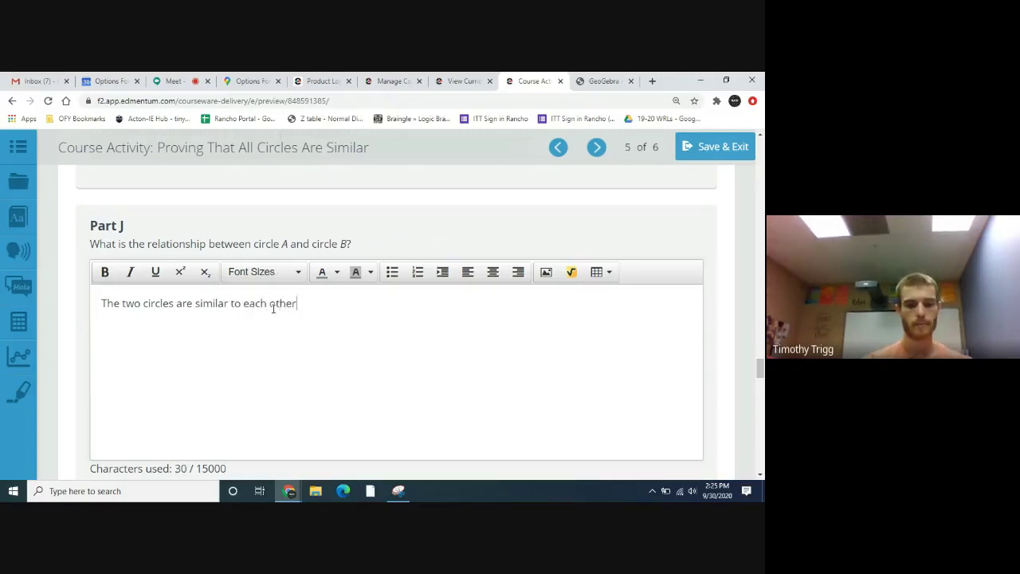
Step: Extend the Part J answer with ", because there exists a transformation that maps one circle onto the other."
type(".")
scroll(280, 311, "down", 4)
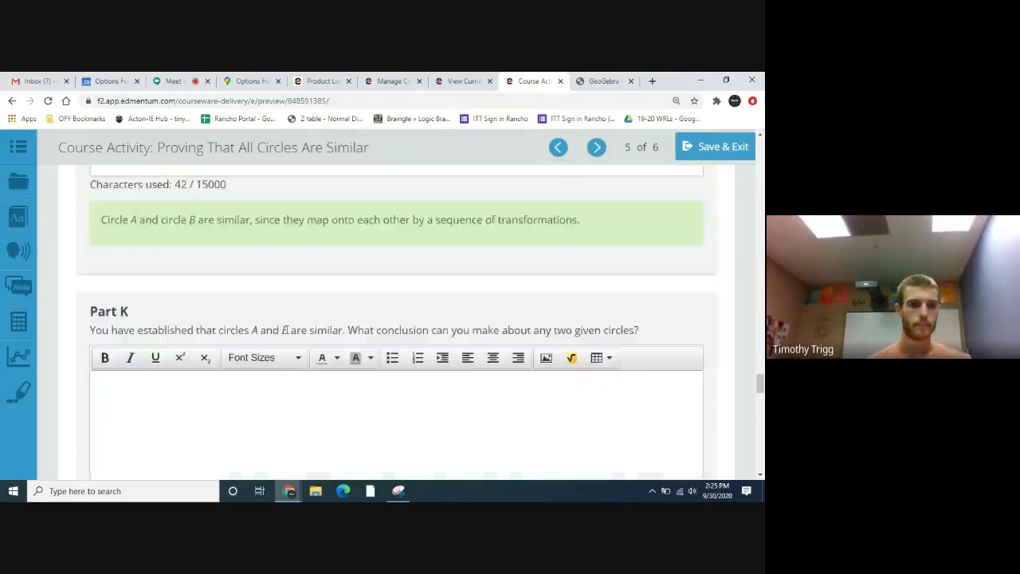
scroll(285, 329, "down", 3)
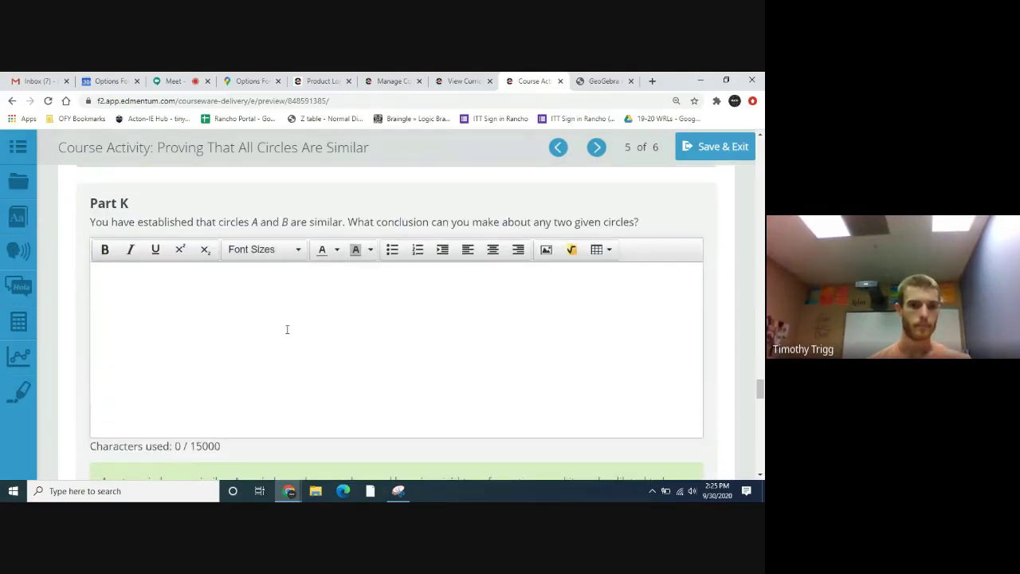
scroll(287, 329, "up", 12)
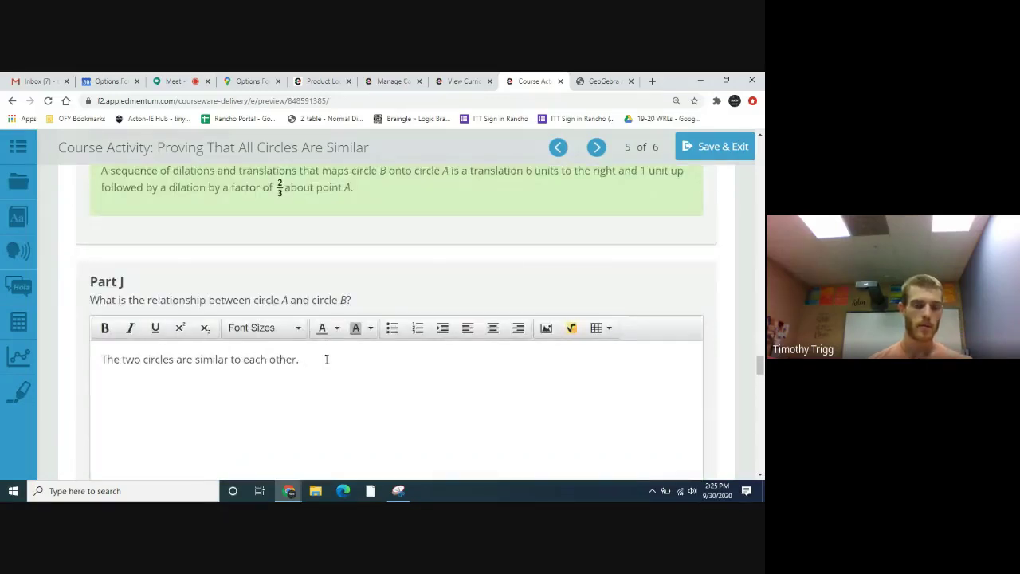
key("BackSpace")
type(",")
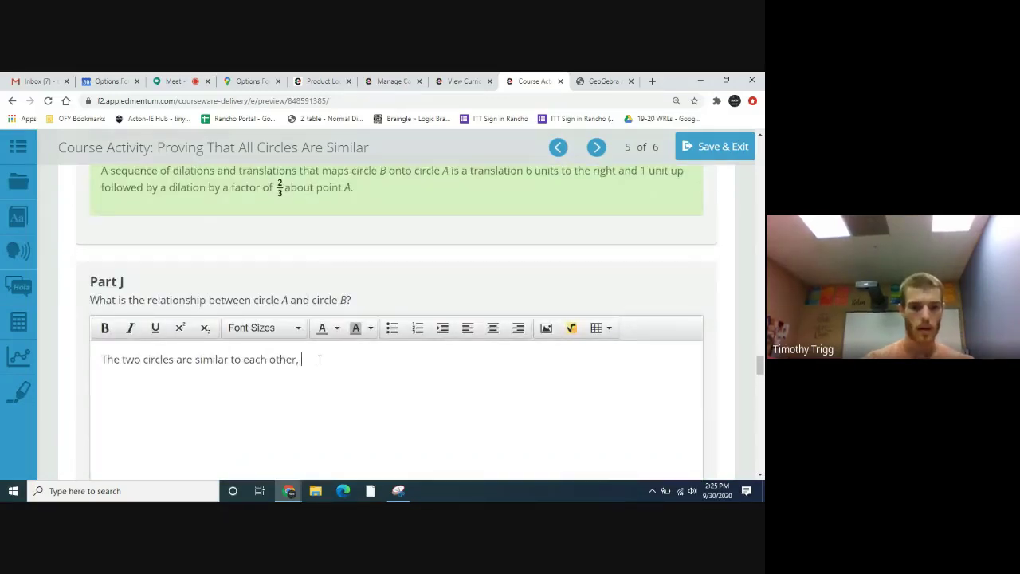
type(" bec")
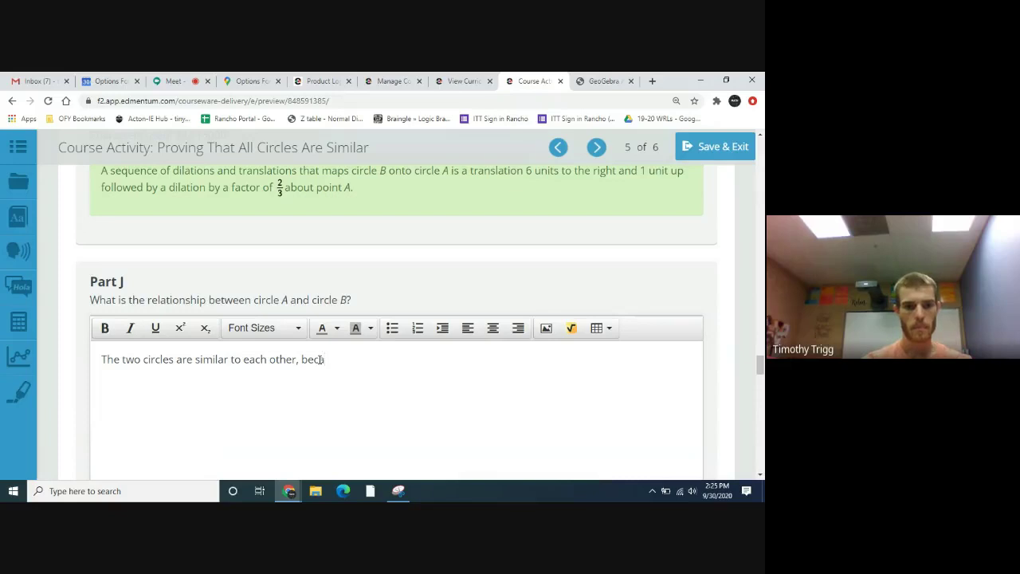
type("ause t")
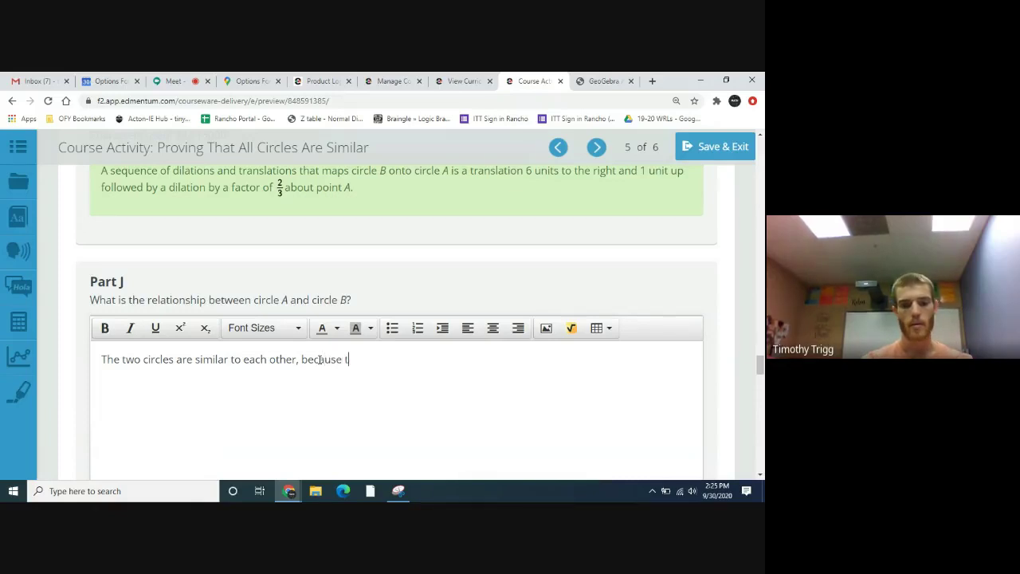
type("here exist")
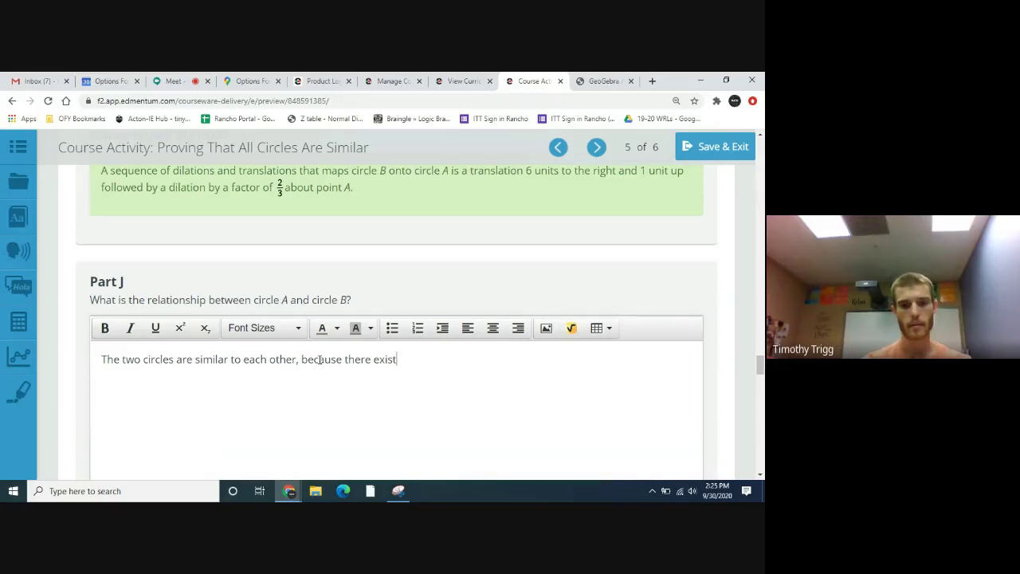
type("s a tra")
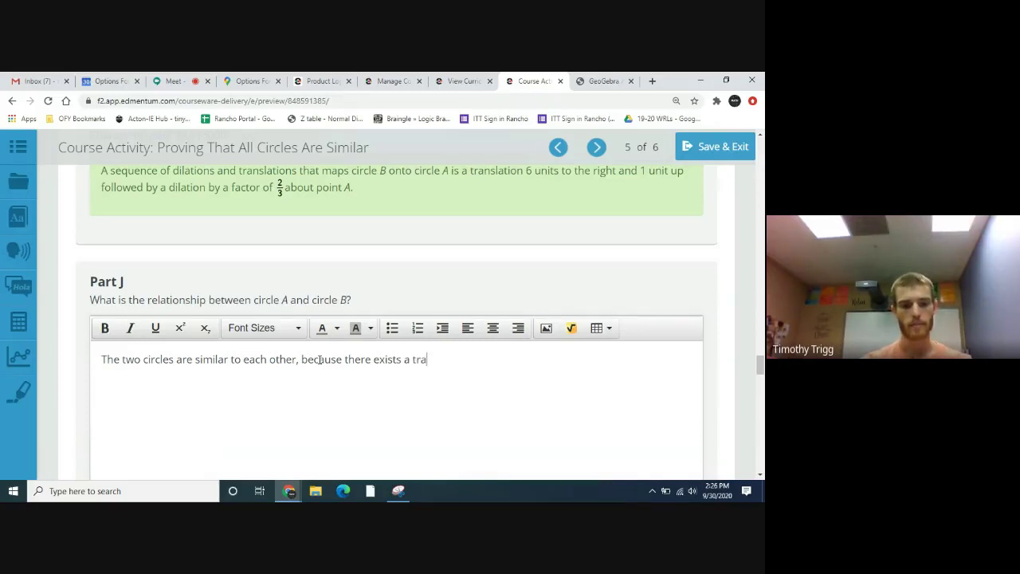
type("nsformatio")
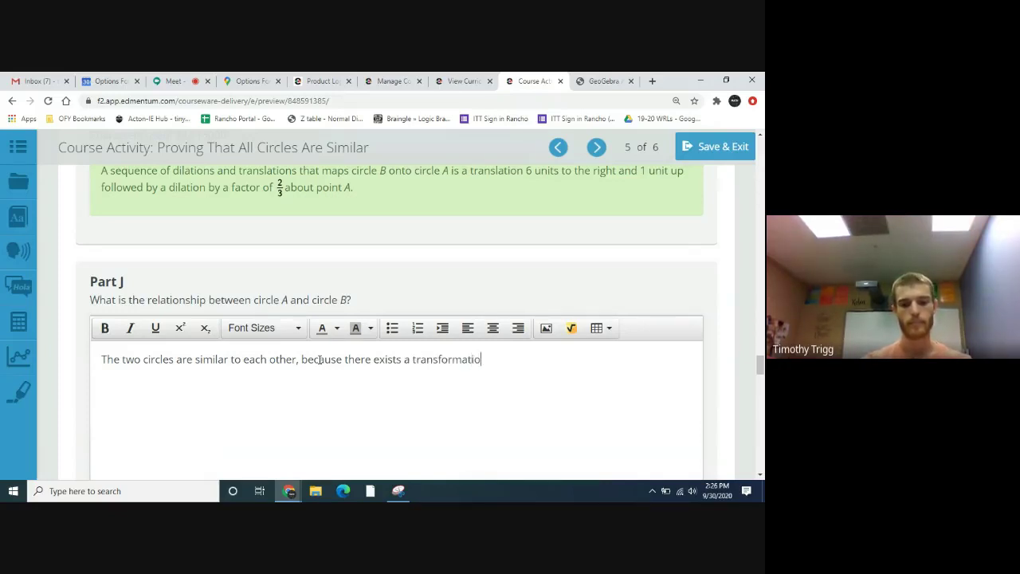
type("n that mapes")
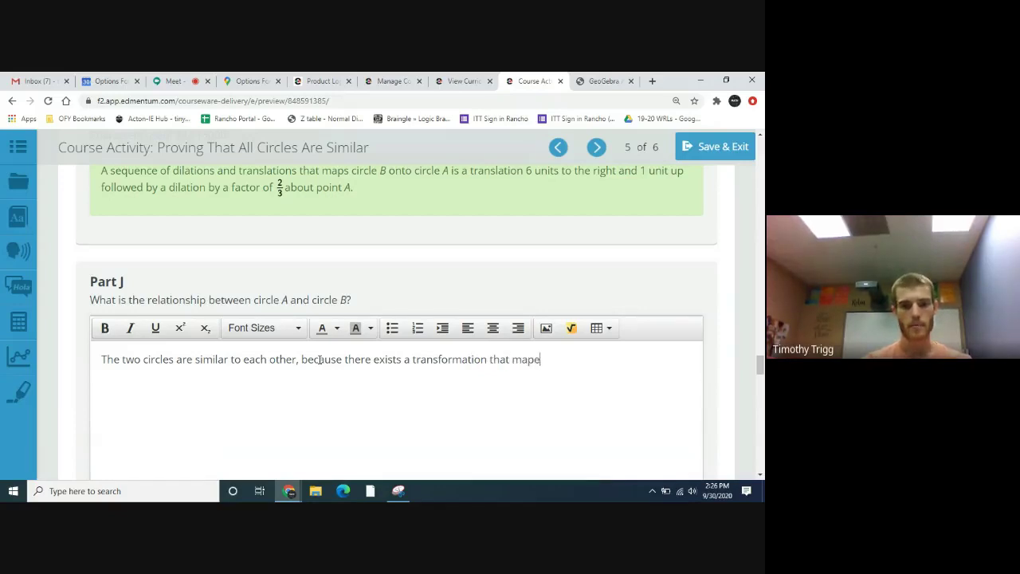
key("BackSpace")
key("BackSpace")
type("s ")
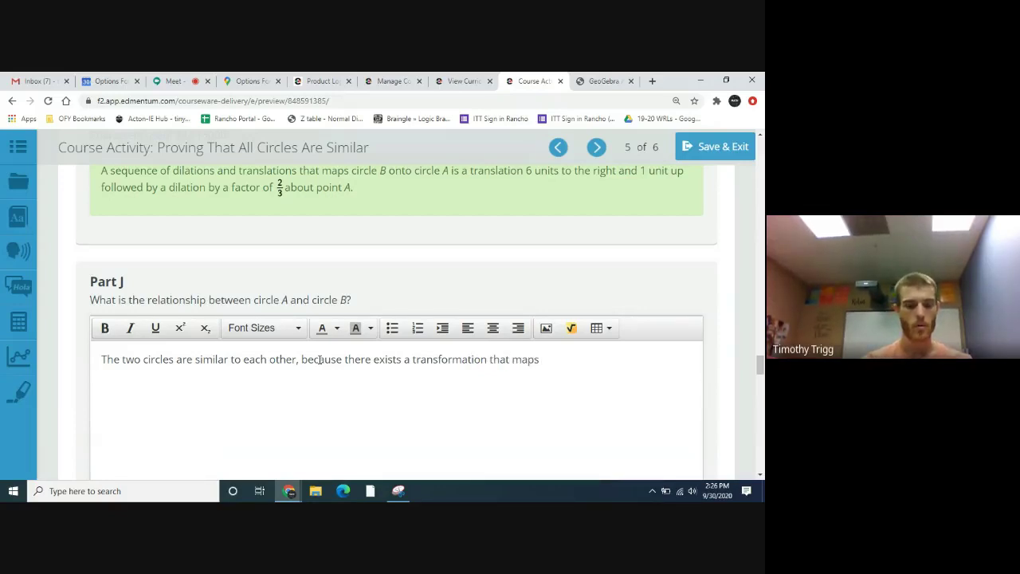
type("one cir")
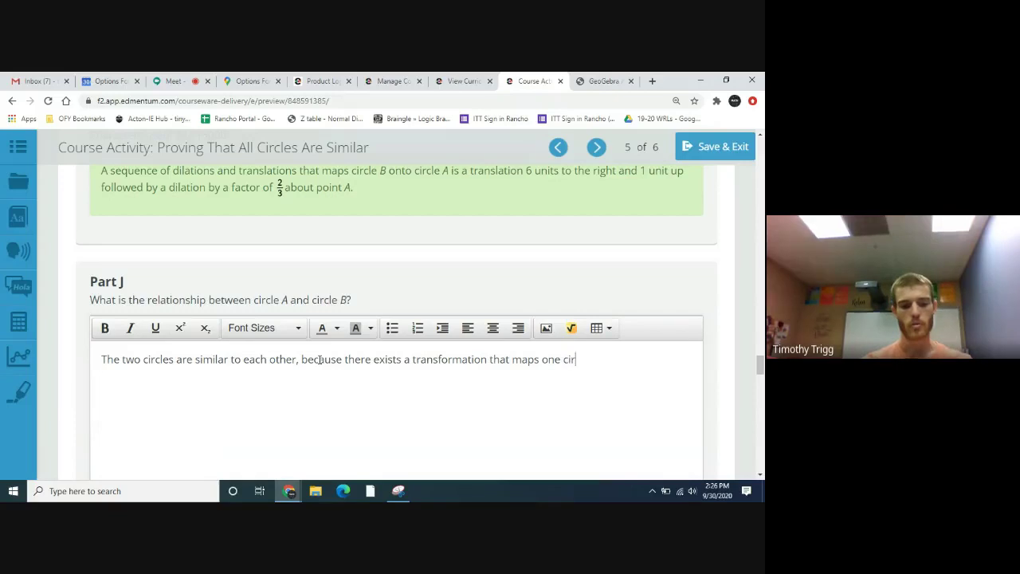
type("cle ont")
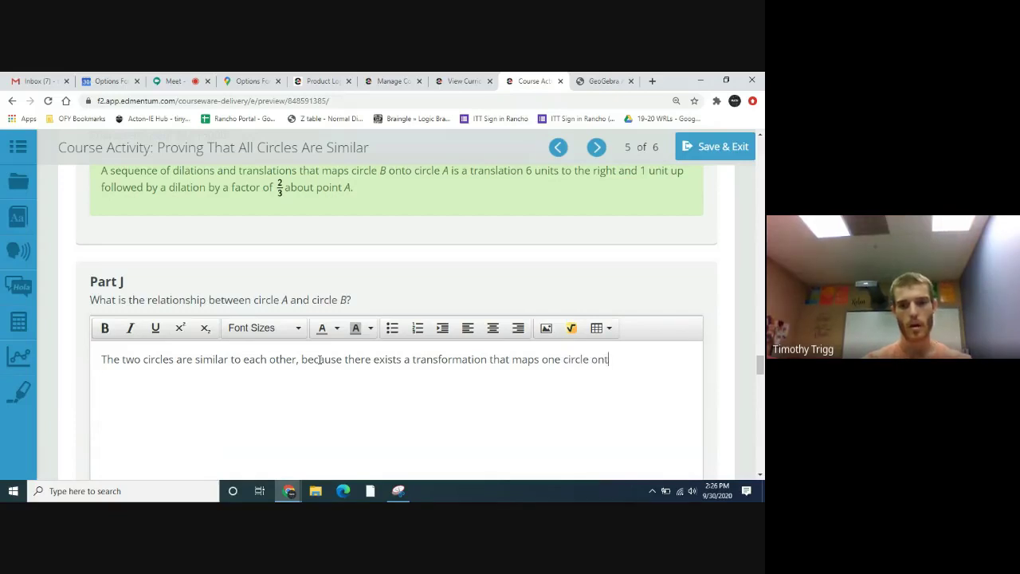
type("o the o")
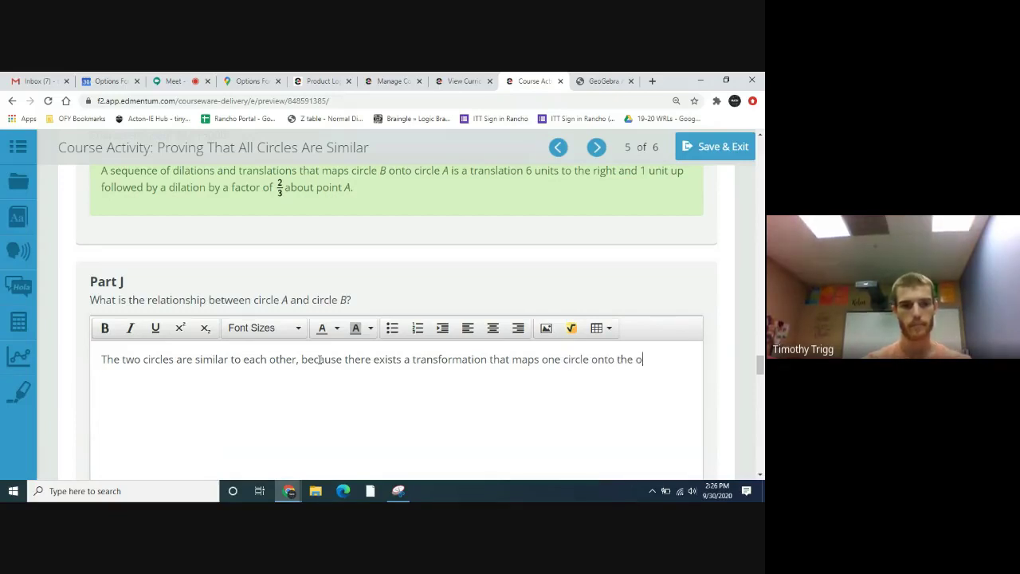
type("ther.")
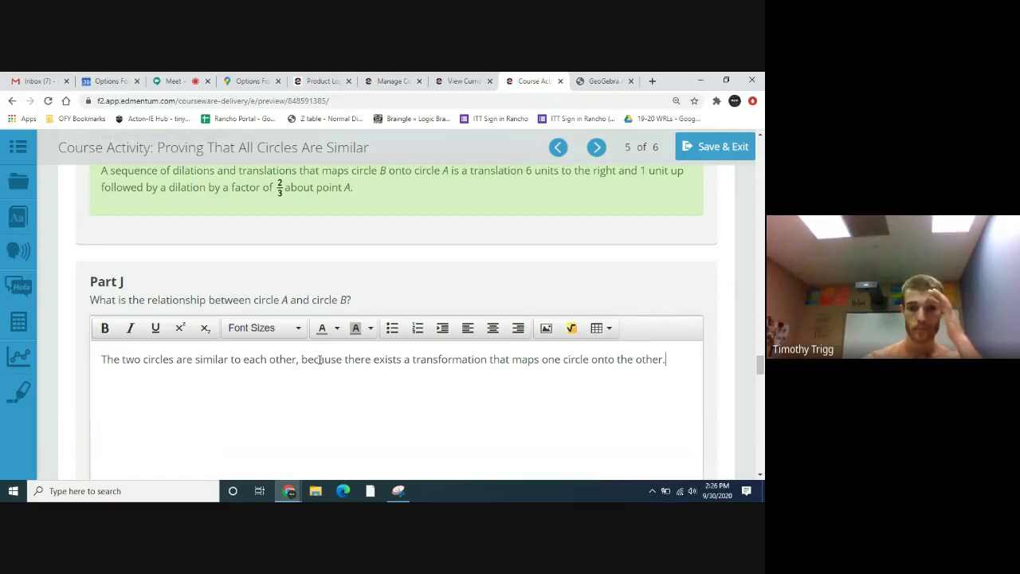
Step: Answer Part K with "We can conclude that any two circles will be similar to each other."
scroll(335, 398, "down", 6)
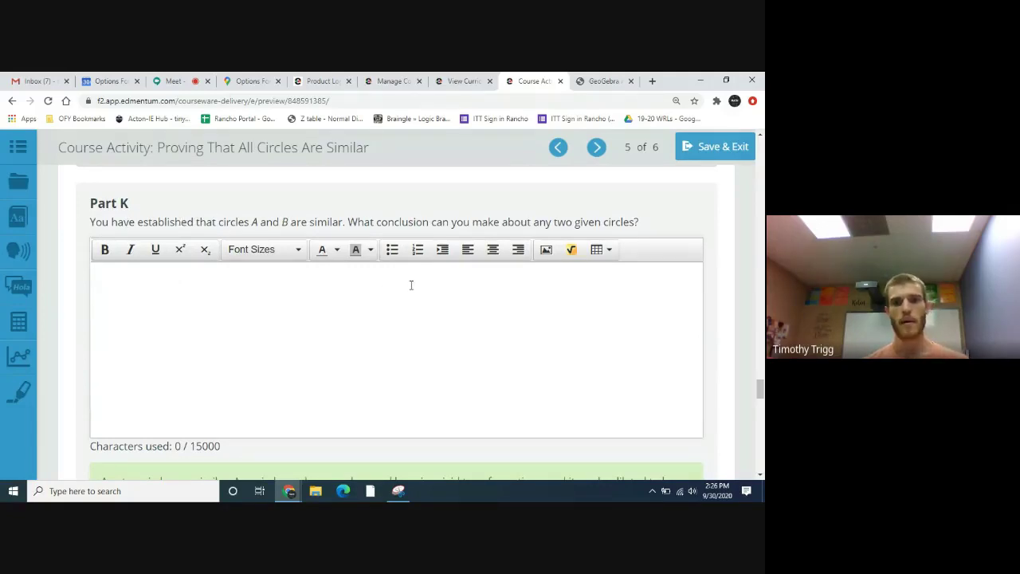
left_click(157, 280)
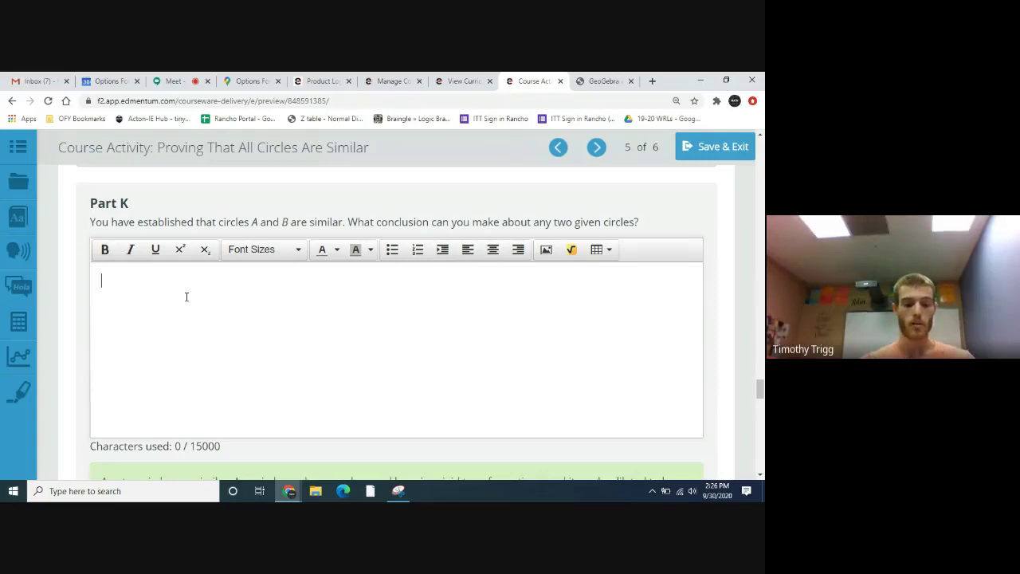
type("We c")
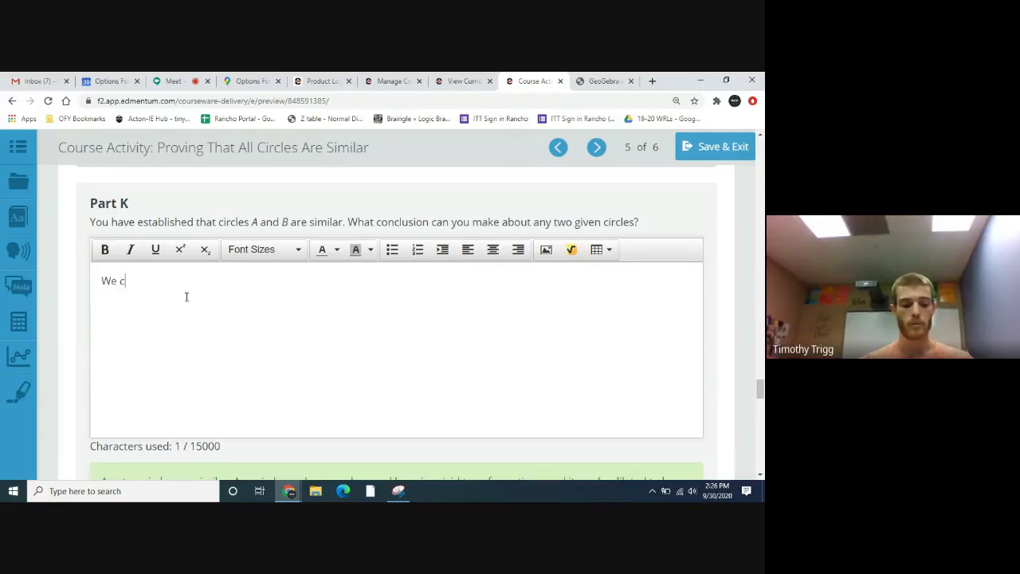
type("an con")
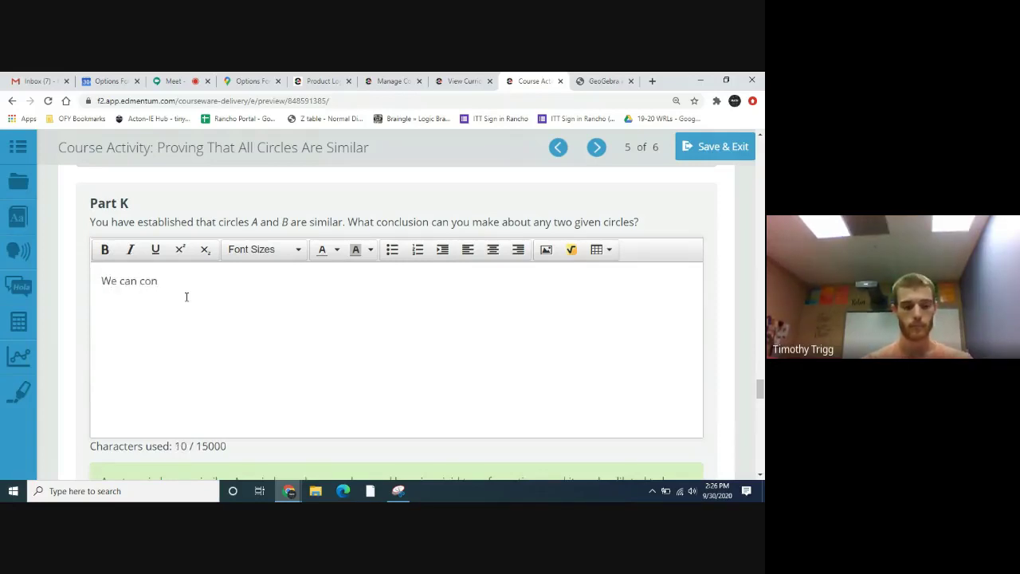
type("clude that ")
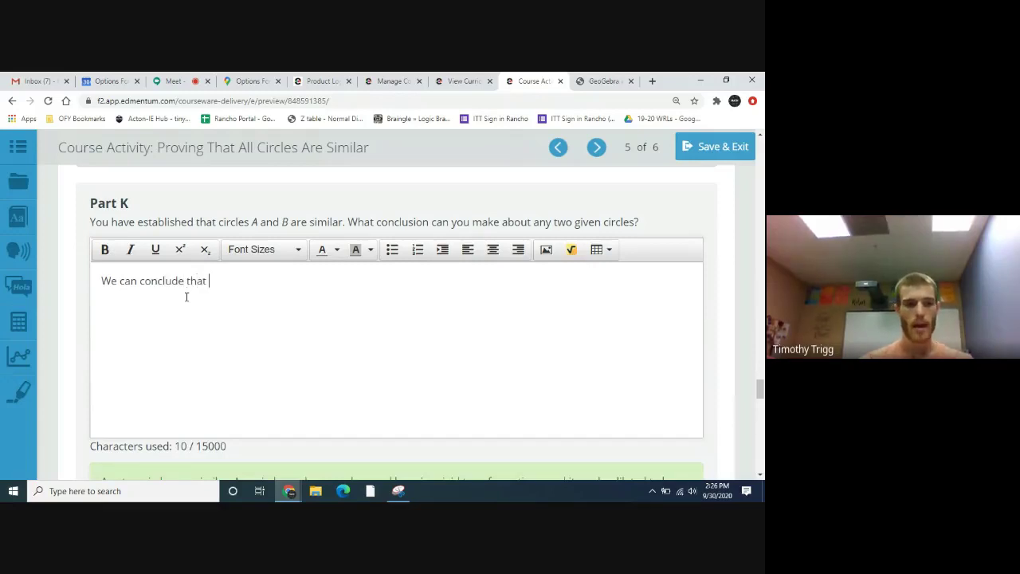
type("any two ")
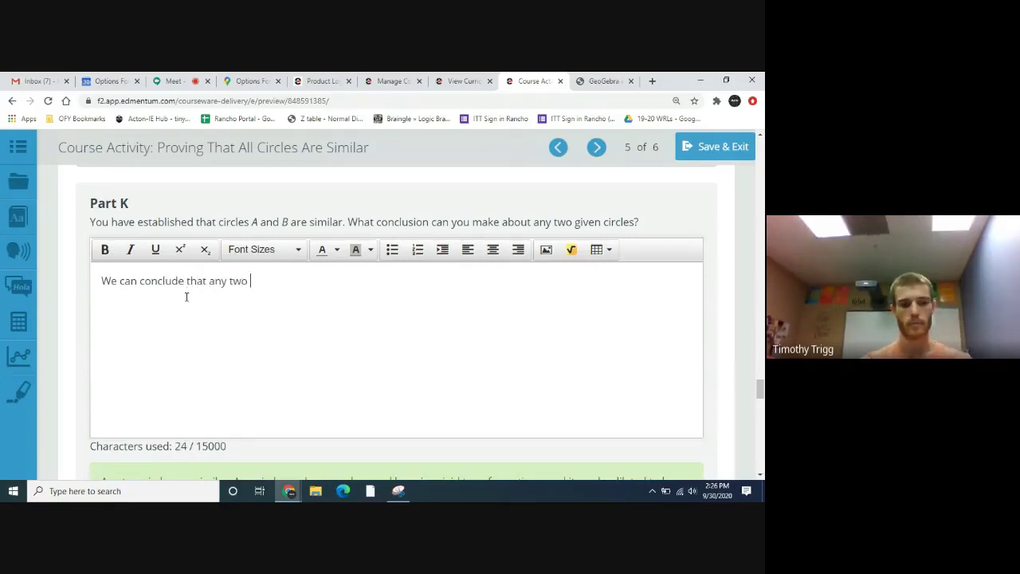
type("circl")
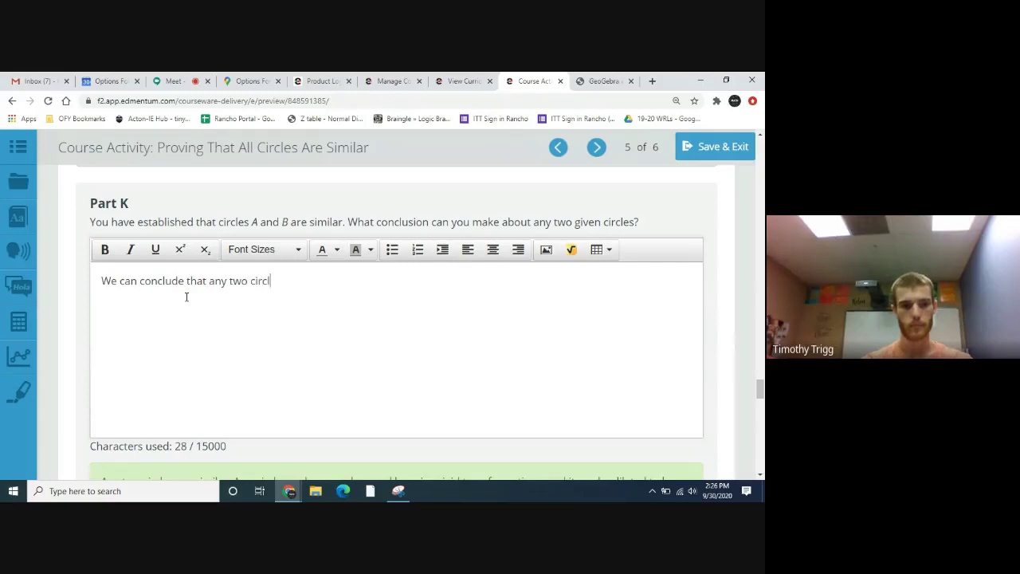
type("es wil")
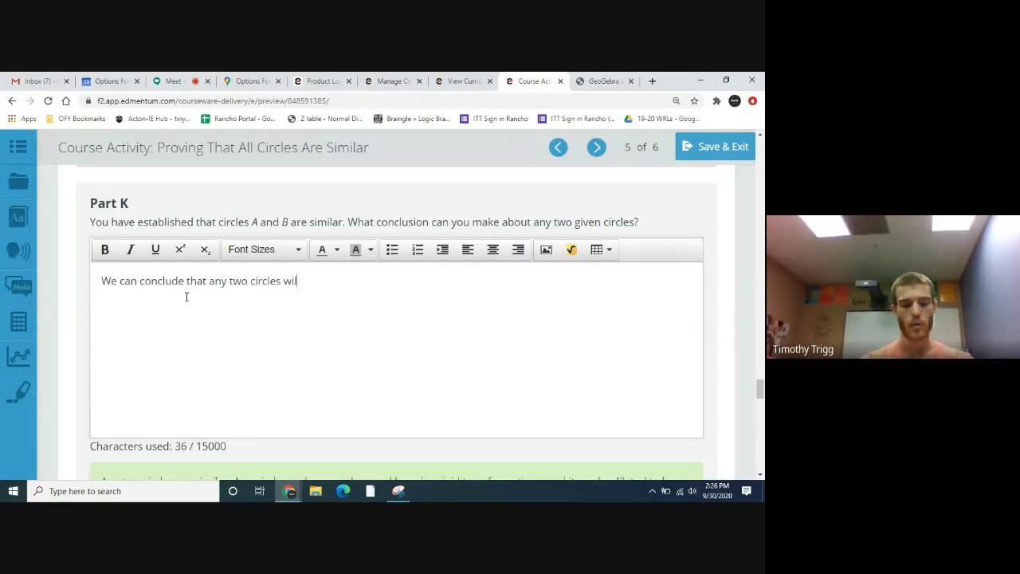
type("l be si")
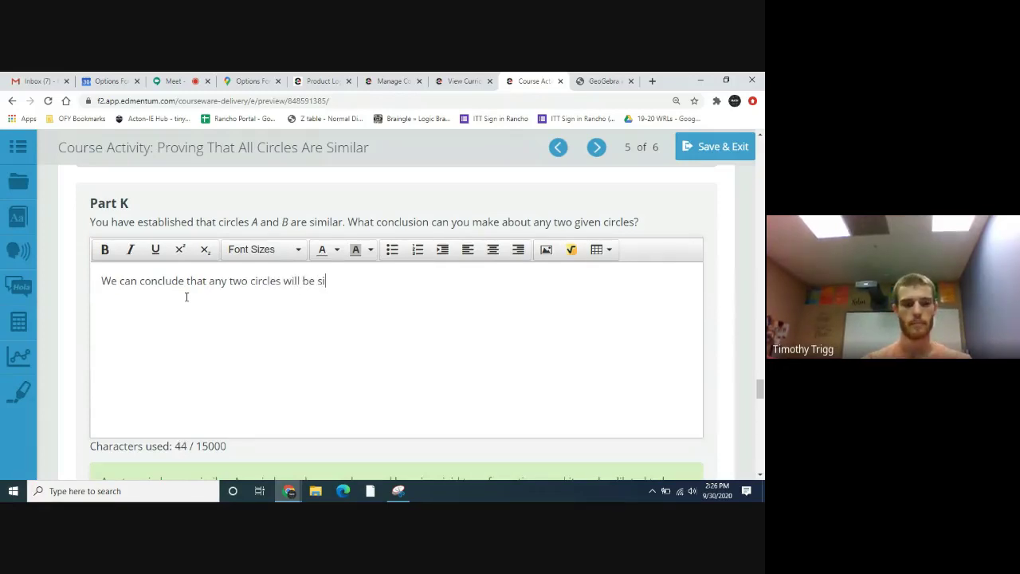
type("milar to")
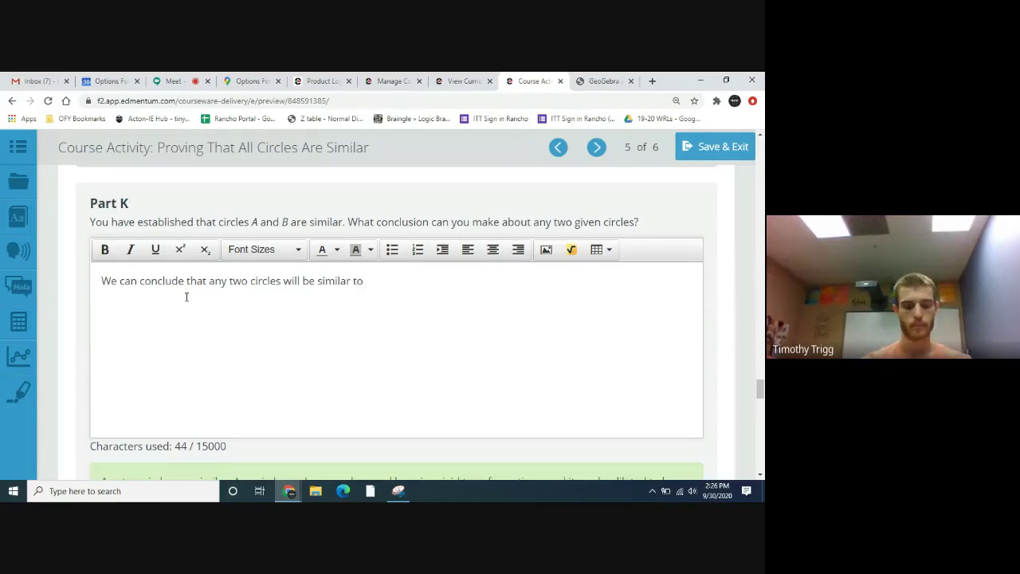
type(" each")
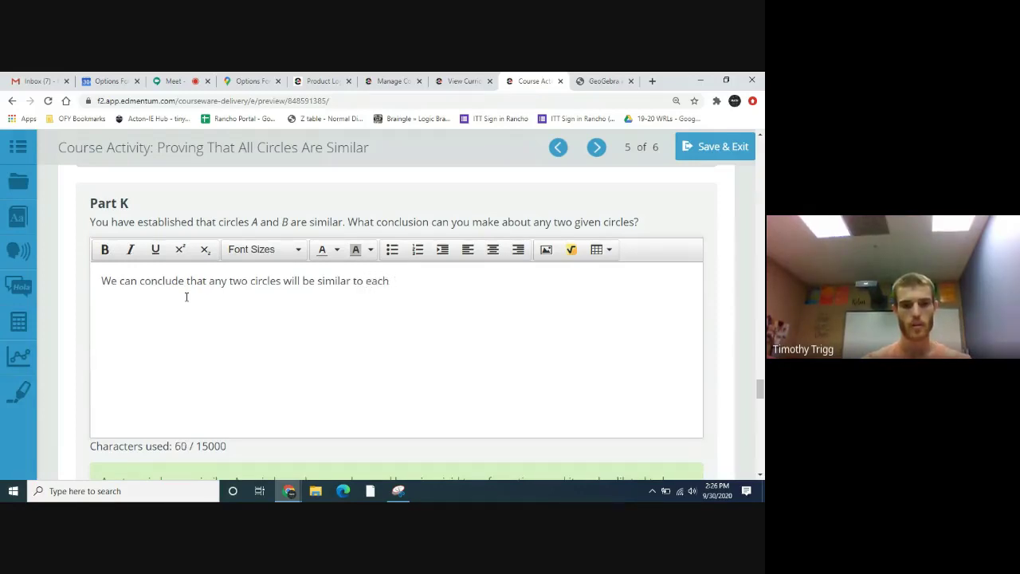
type(" other.")
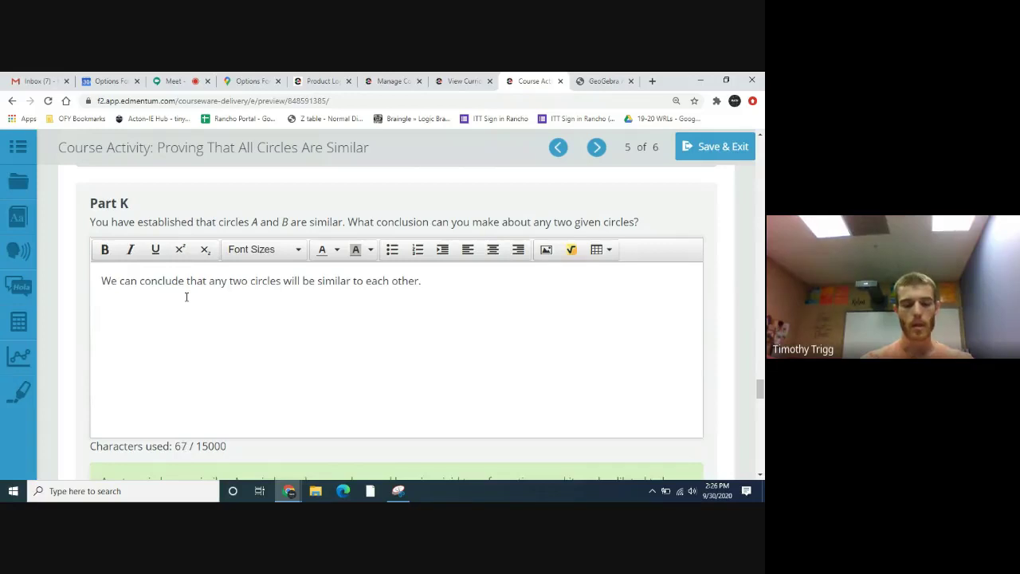
Step: Add a second sentence to the Part K answer: "In other words, all circles are similar to each other."
type("  In other ")
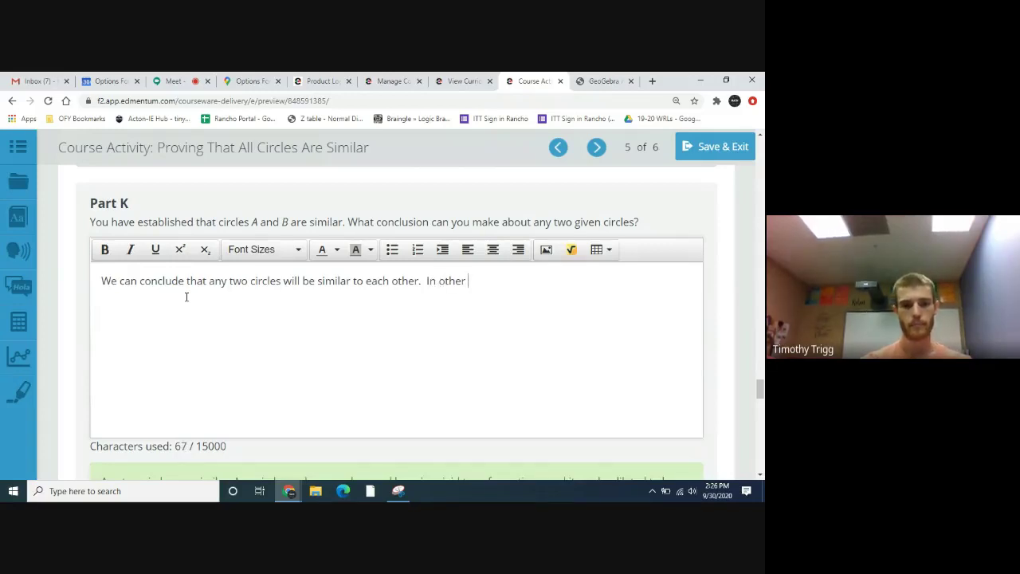
type("workds")
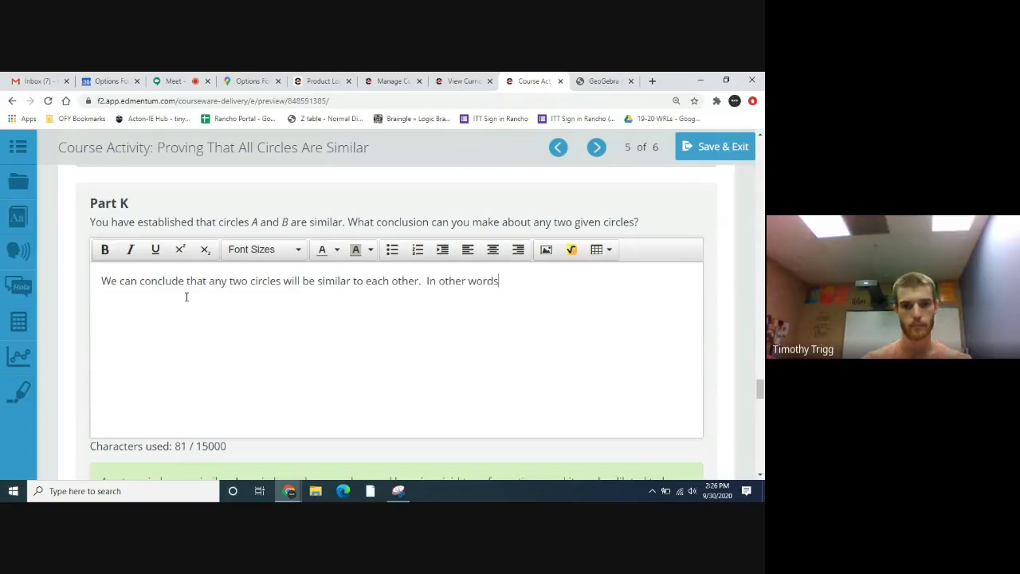
type(", all ")
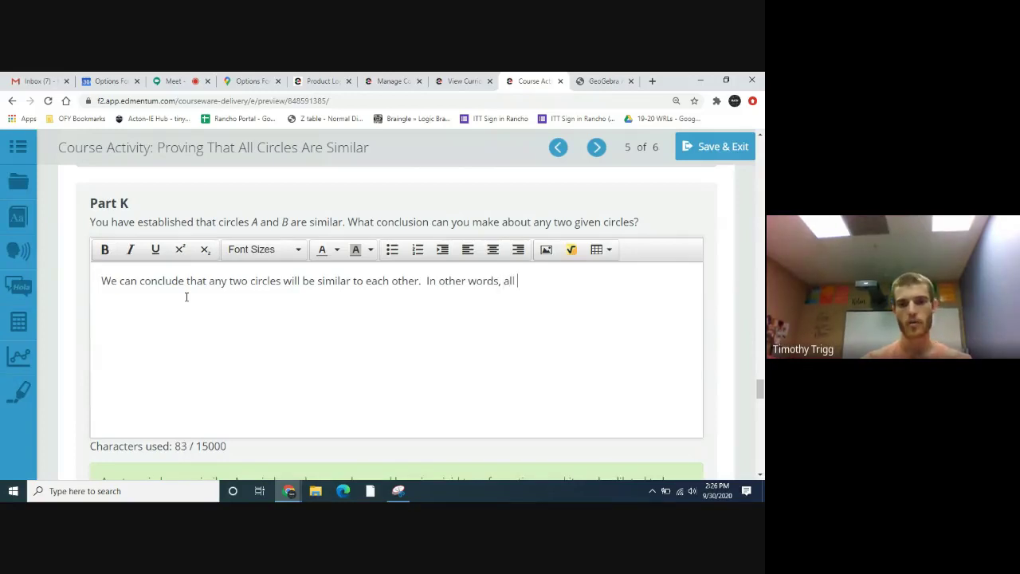
type("circles ")
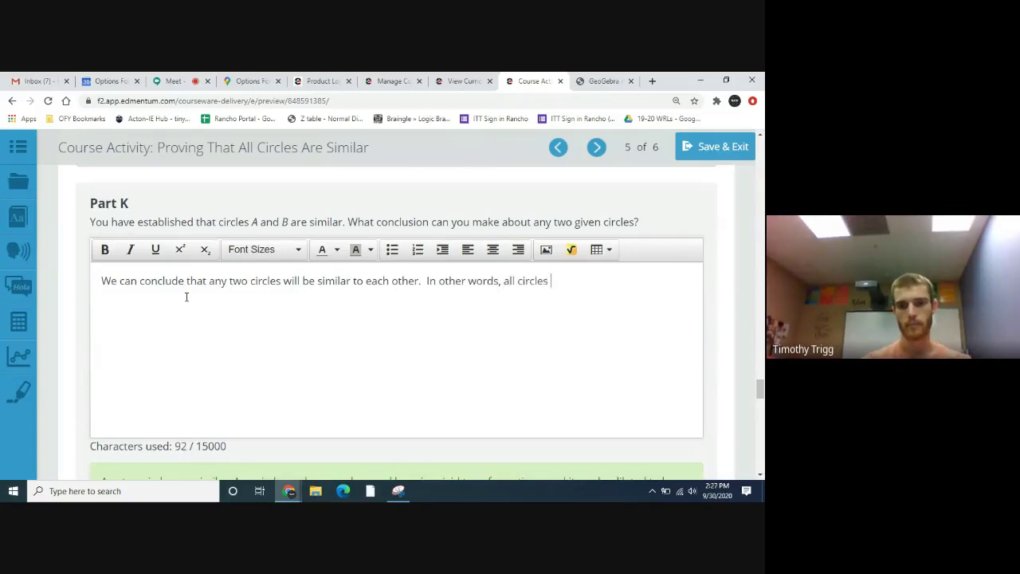
type("are simil")
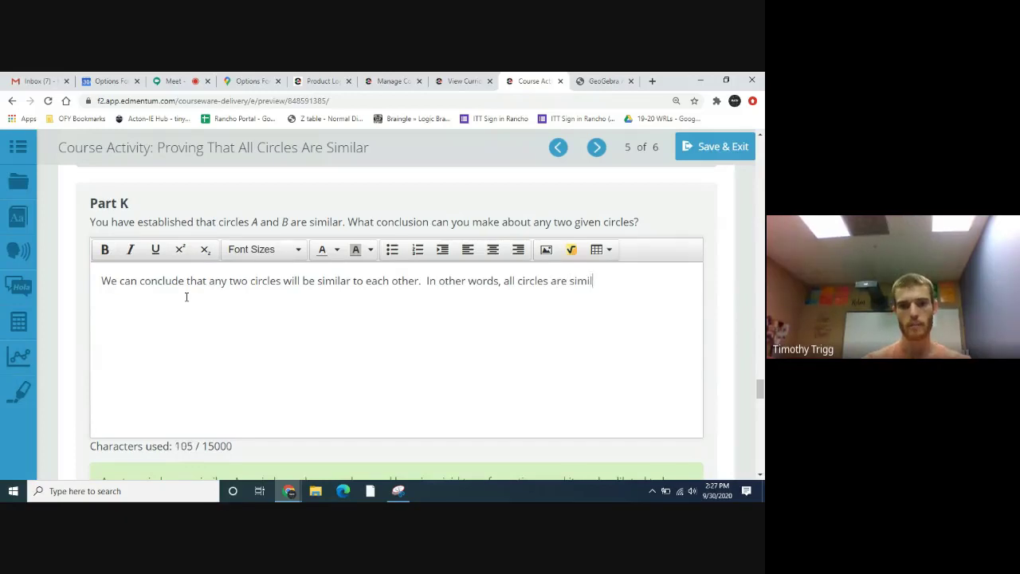
type("ar to each other")
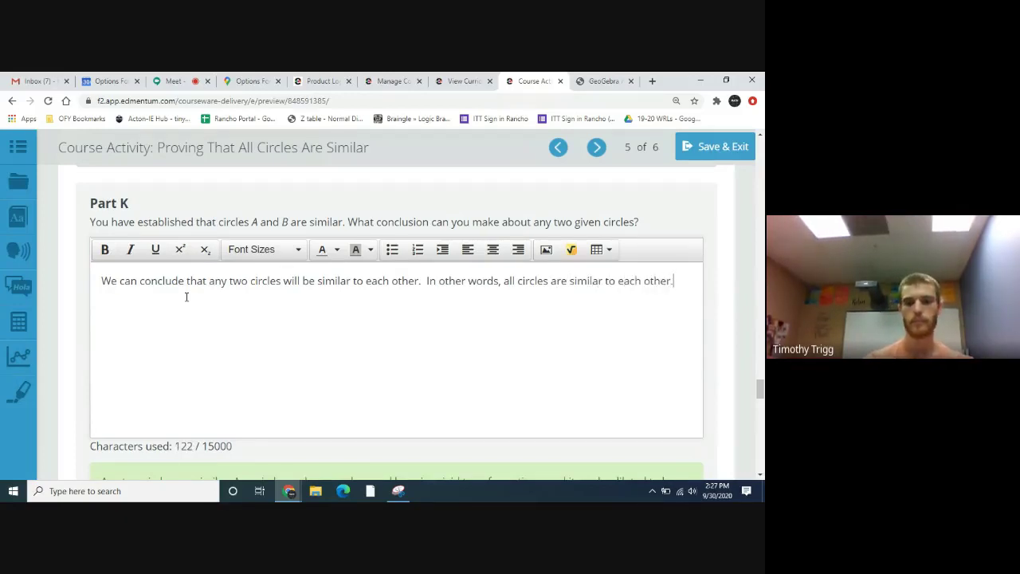
type(".")
Step: Read the Part L instructions and look over the rest of the activity page down to its end
scroll(318, 384, "down", 5)
scroll(318, 384, "up", 1)
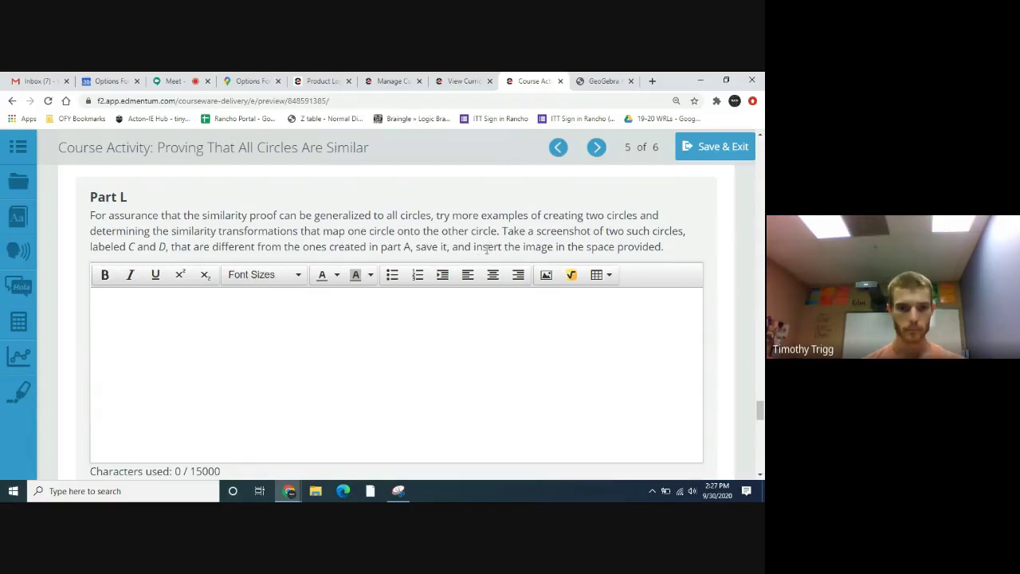
scroll(486, 249, "down", 3)
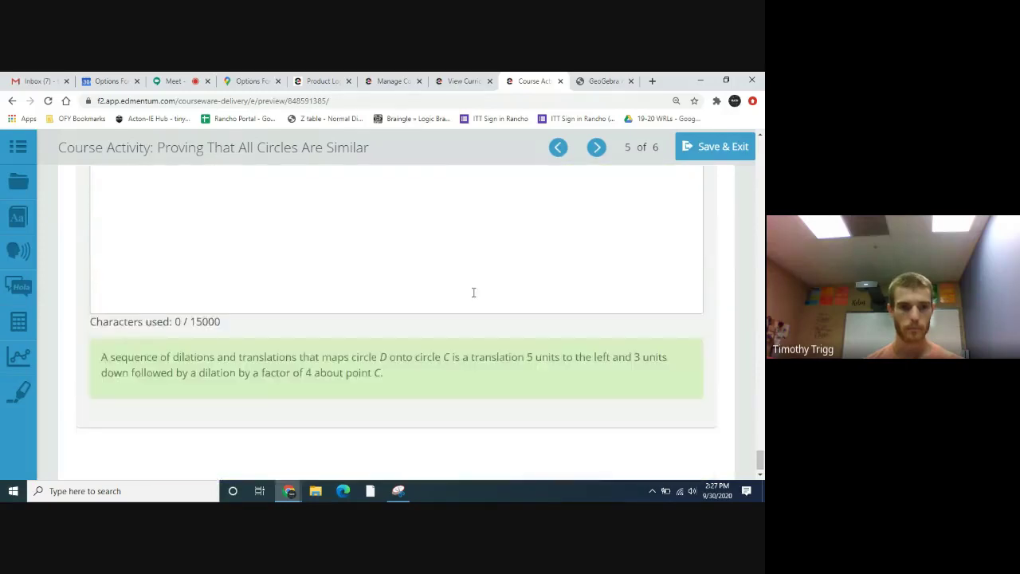
Step: Switch from the Part L instructions to the GeoGebra activity and move center point A to (9, 4)
scroll(462, 288, "up", 10)
scroll(446, 285, "down", 6)
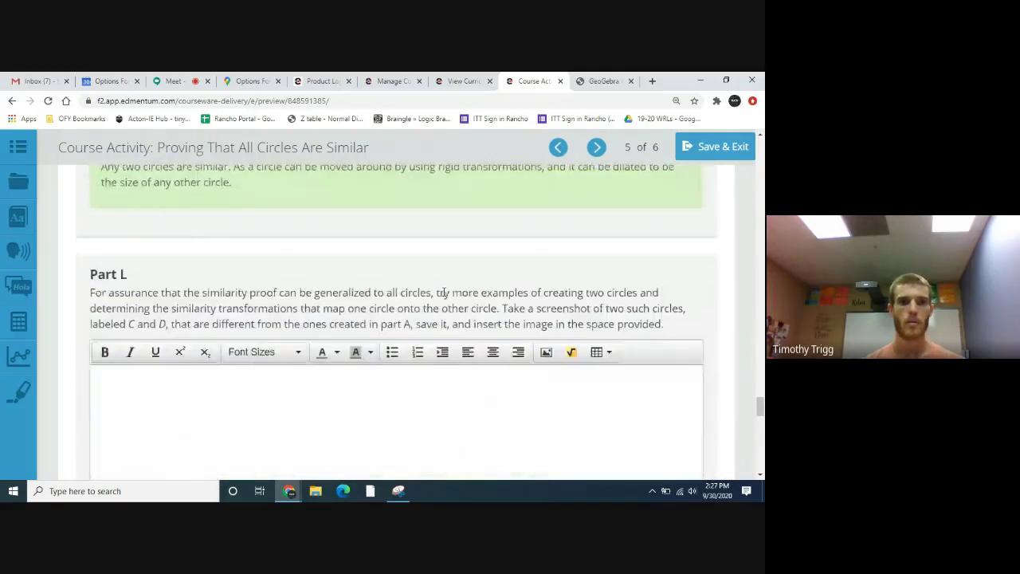
left_click(606, 81)
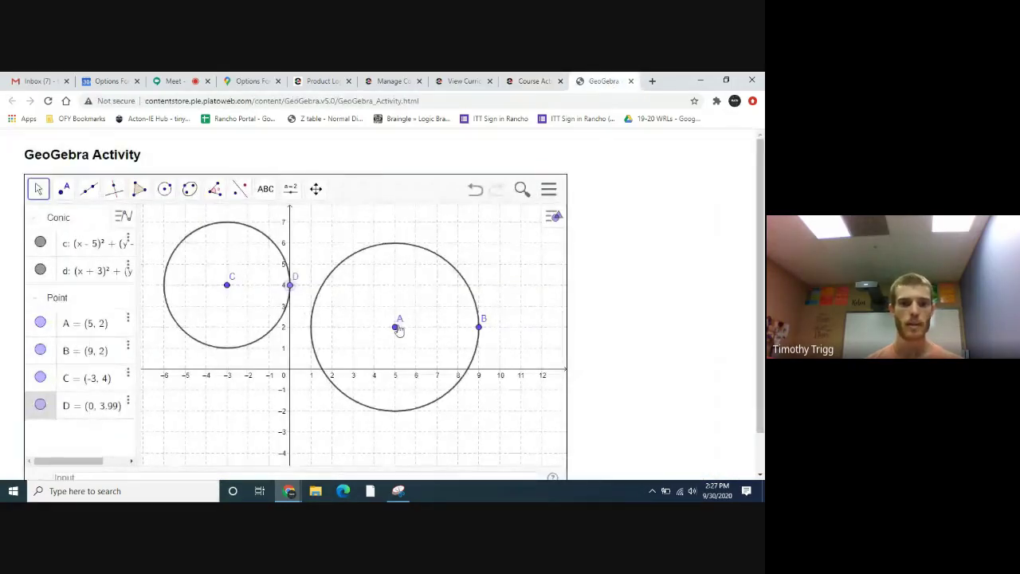
left_click_drag(397, 330, 478, 284)
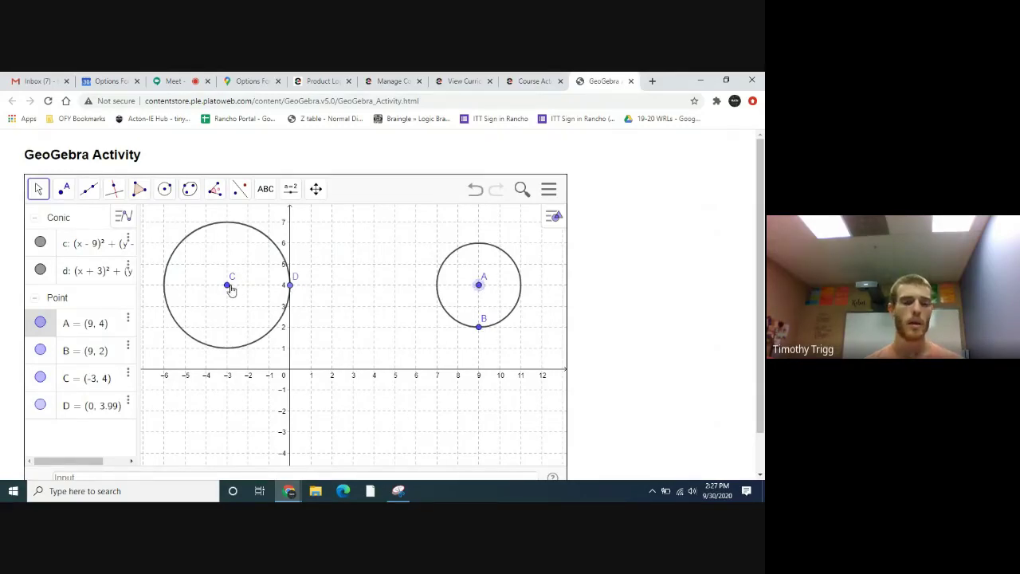
Step: Reshape the other circle by moving its center C to (0, -1) and its edge point D to (0, 5)
left_click_drag(231, 291, 313, 394)
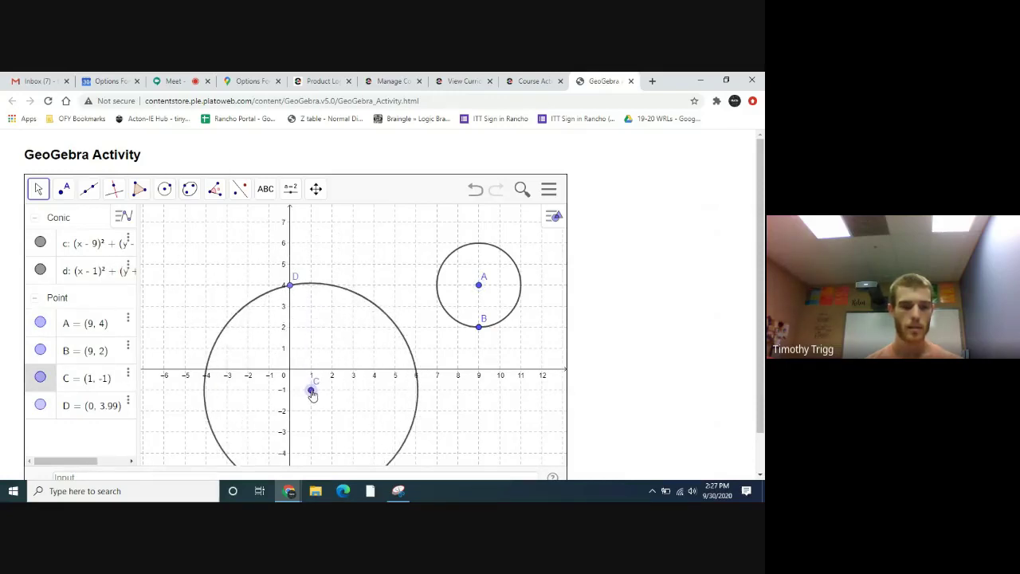
left_click(291, 287)
mouse_move(302, 290)
left_mouse_down()
mouse_move(291, 287)
mouse_move(313, 293)
mouse_move(293, 293)
left_mouse_up()
left_click_drag(295, 312, 291, 312)
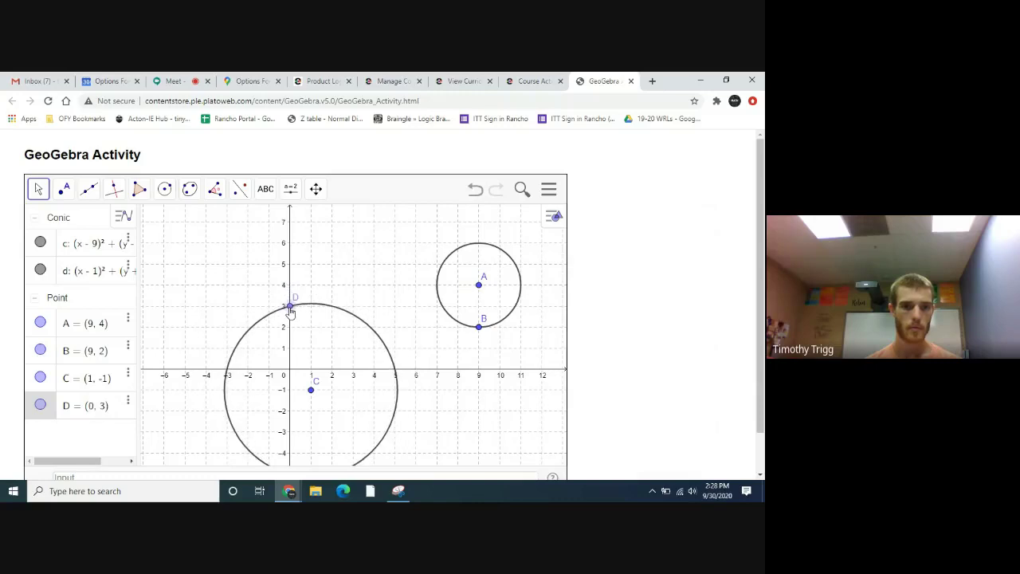
left_click_drag(311, 390, 291, 390)
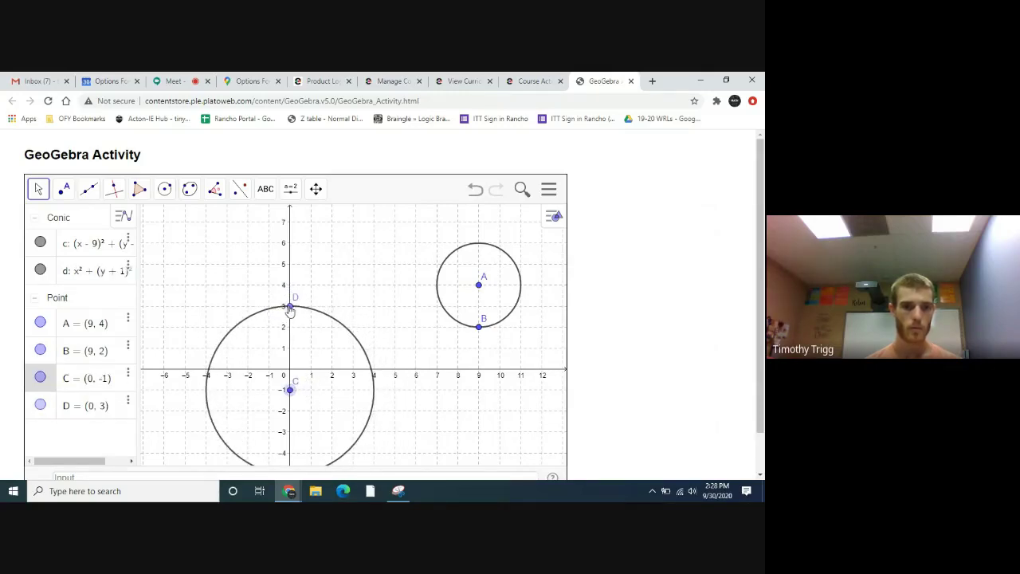
left_click_drag(291, 312, 291, 291)
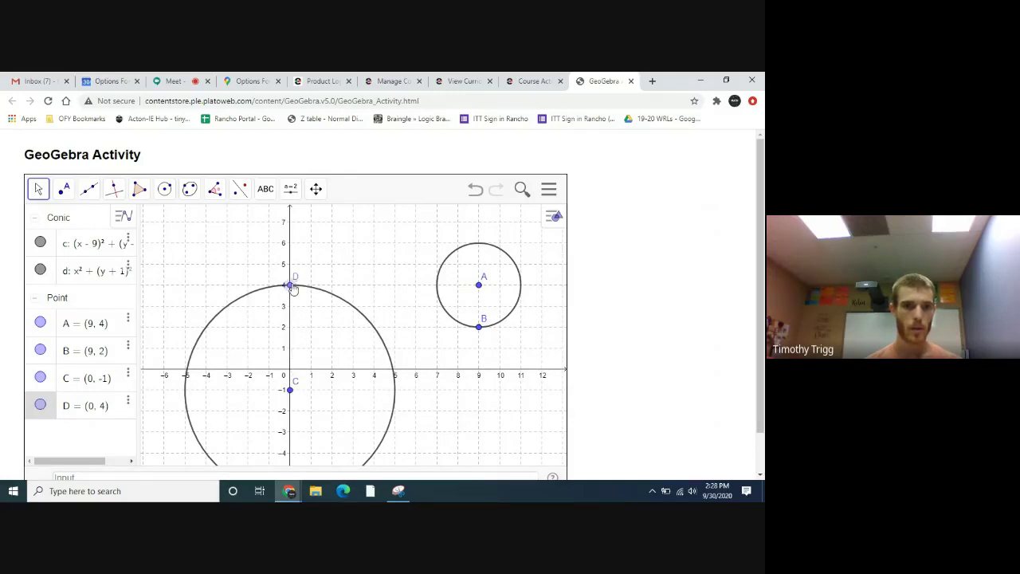
left_click_drag(291, 284, 291, 264)
Step: Capture a new Snipping Tool screenshot of the graph area with both circles and minimize the tool
left_click_drag(514, 442, 494, 410)
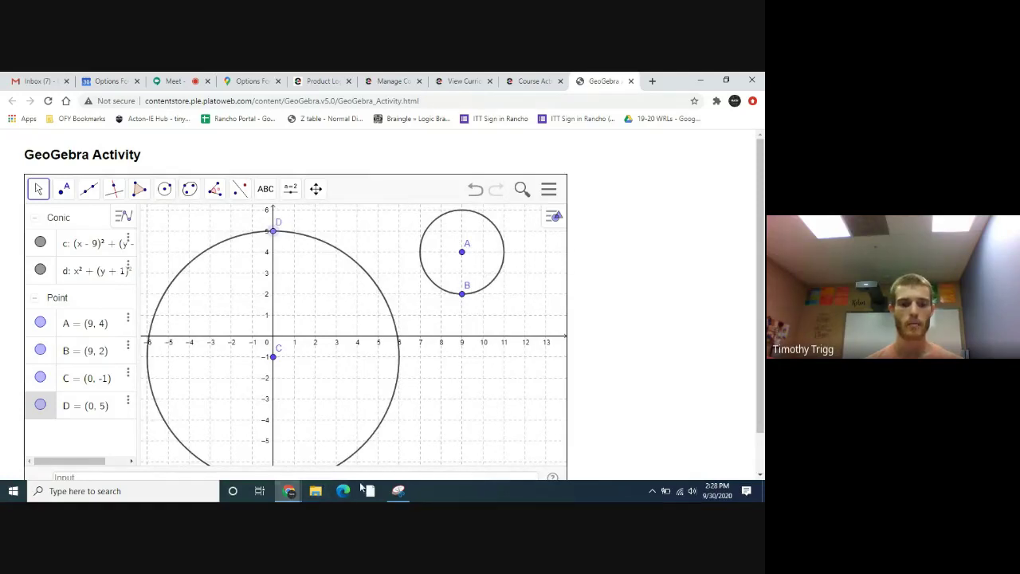
left_click(398, 491)
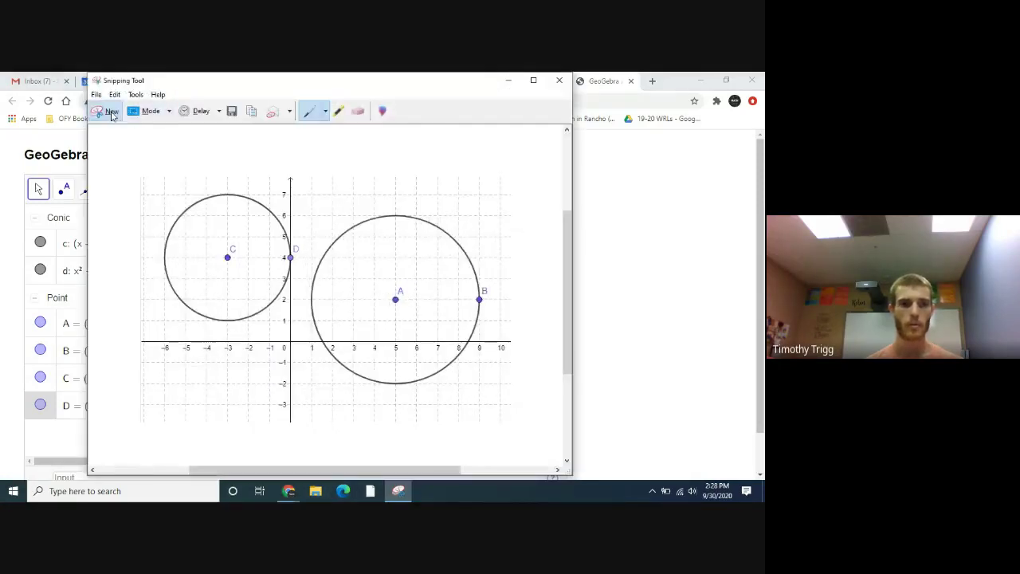
left_click(111, 114)
left_click_drag(142, 209, 525, 460)
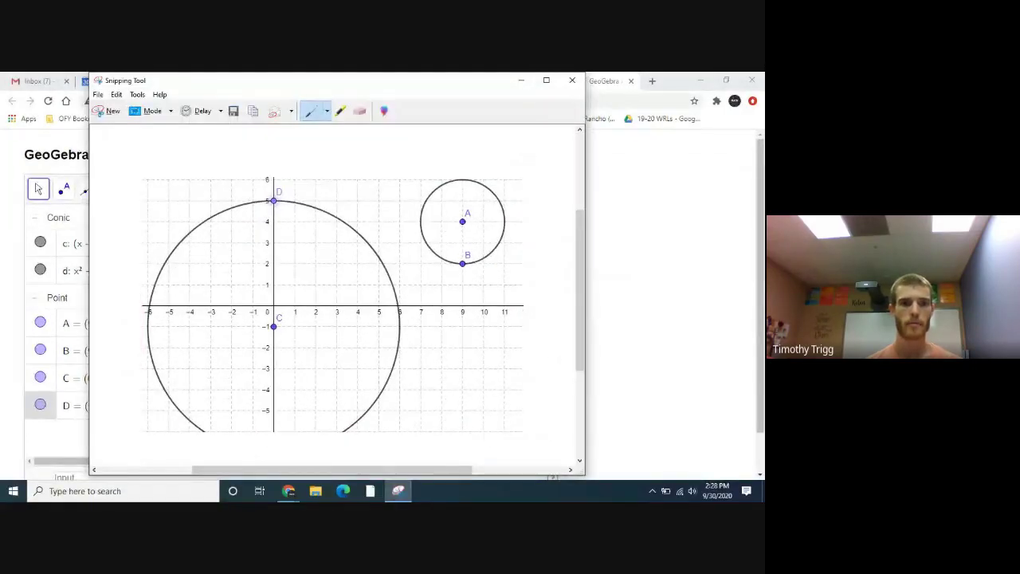
left_click(525, 80)
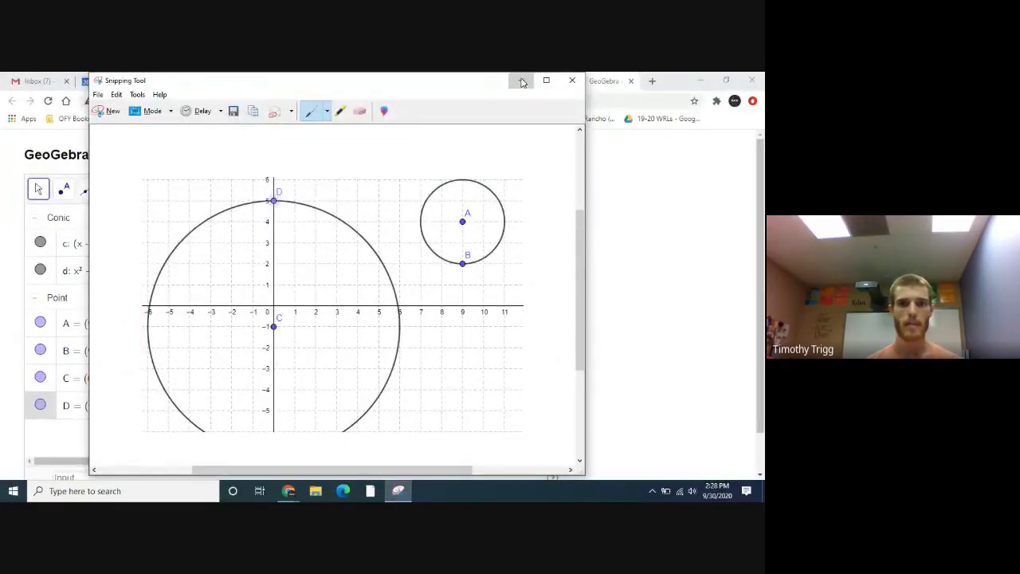
Step: Read the Part M prompt on the activity page and compare it with the GeoGebra circles to examine how one maps onto the other
left_click(530, 80)
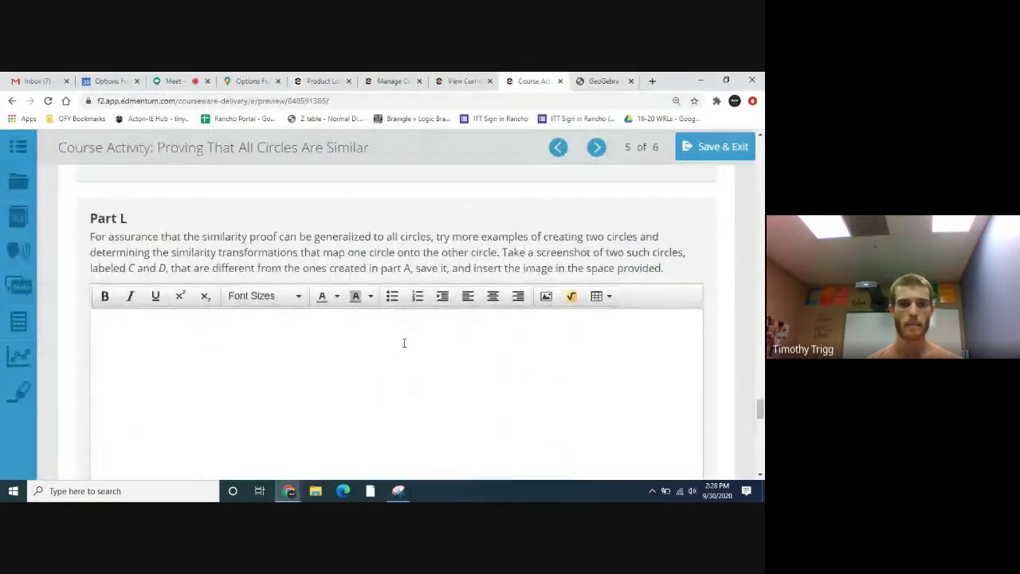
scroll(403, 355, "down", 10)
scroll(413, 361, "up", 1)
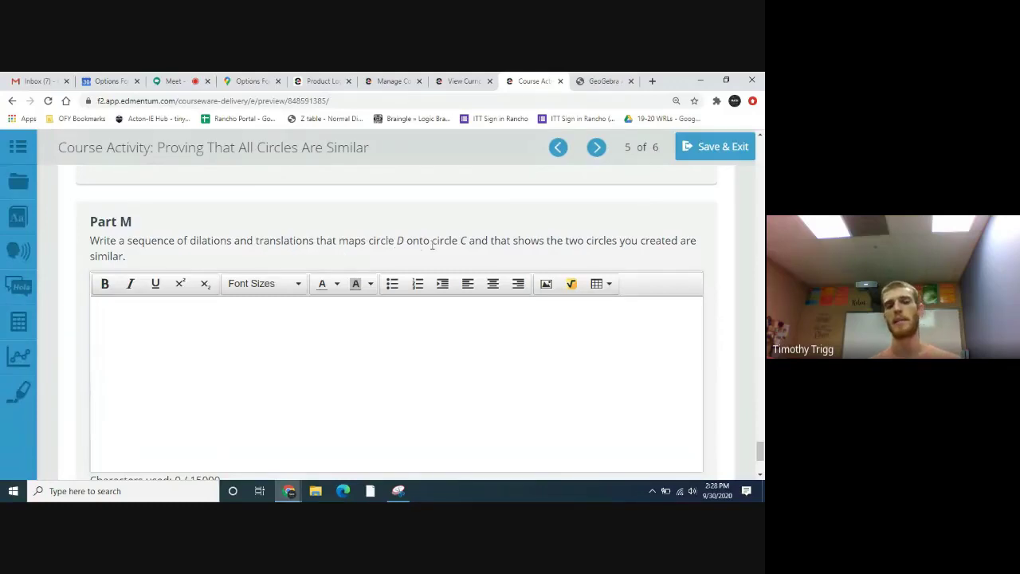
left_click(586, 80)
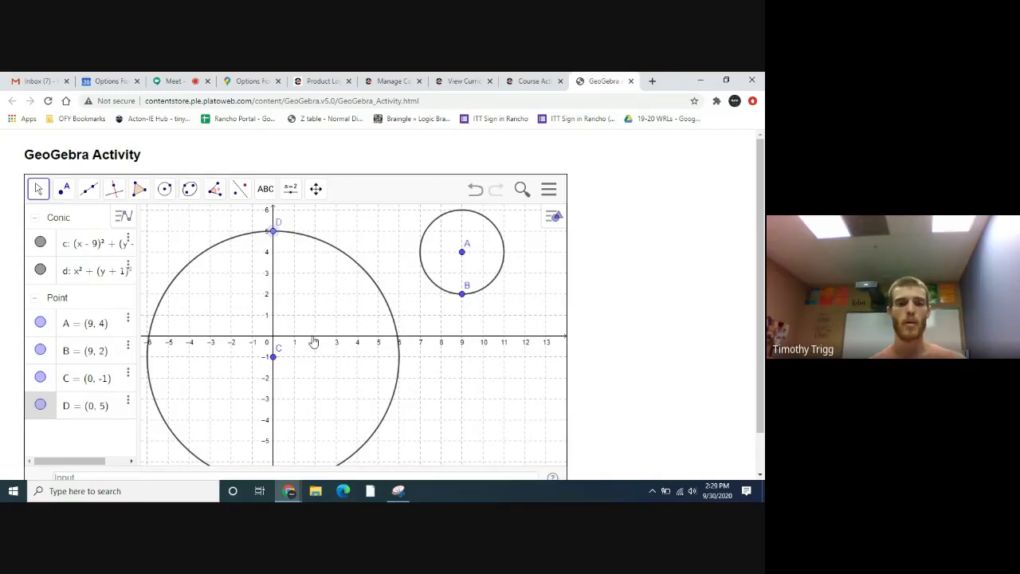
left_click(528, 80)
scroll(348, 366, "down", 1)
scroll(349, 371, "up", 1)
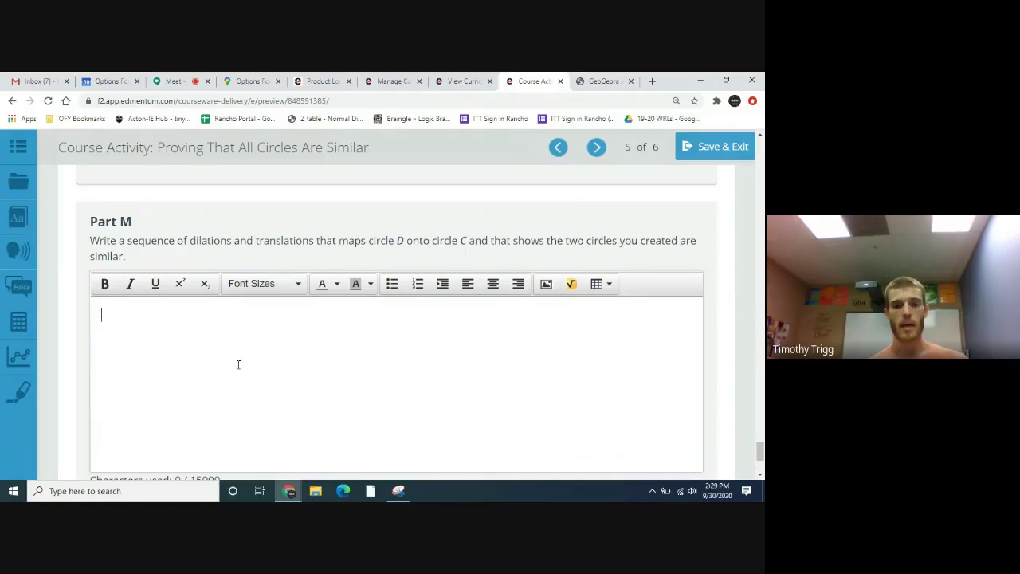
left_click(613, 81)
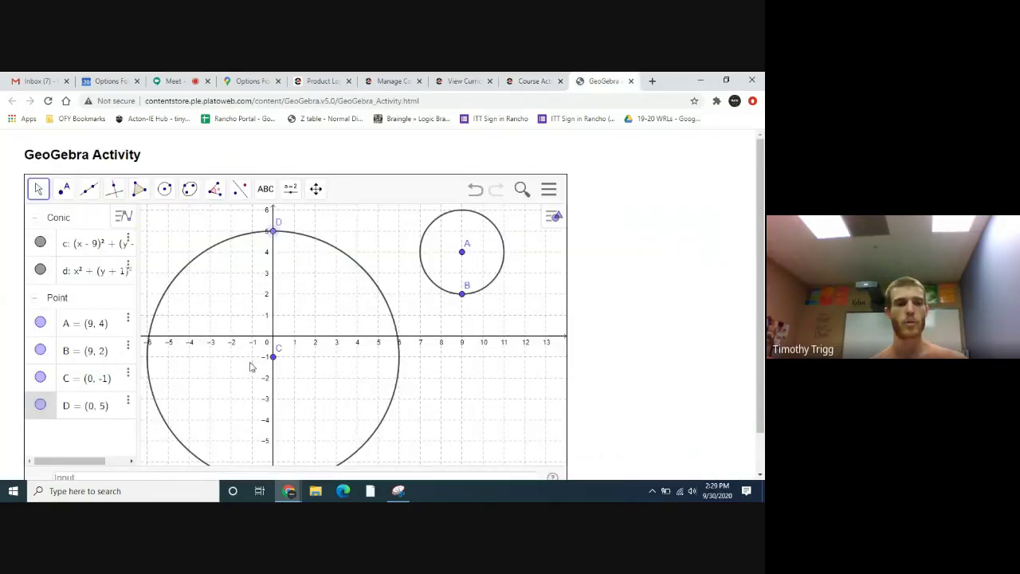
left_click(529, 81)
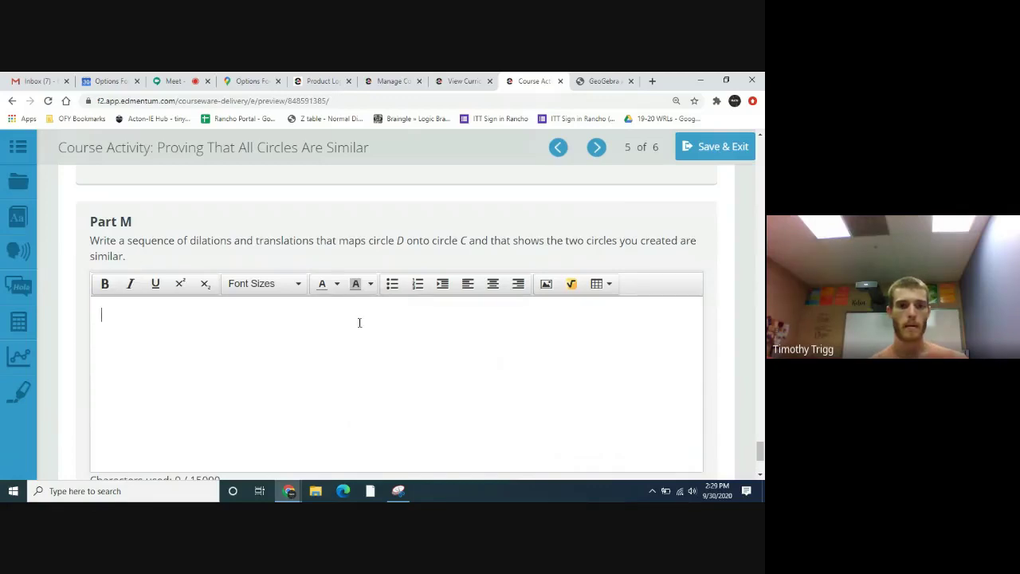
Step: Go past the end of Part M to the activity's final page for submitting the assignment
scroll(450, 348, "down", 3)
left_click(597, 147)
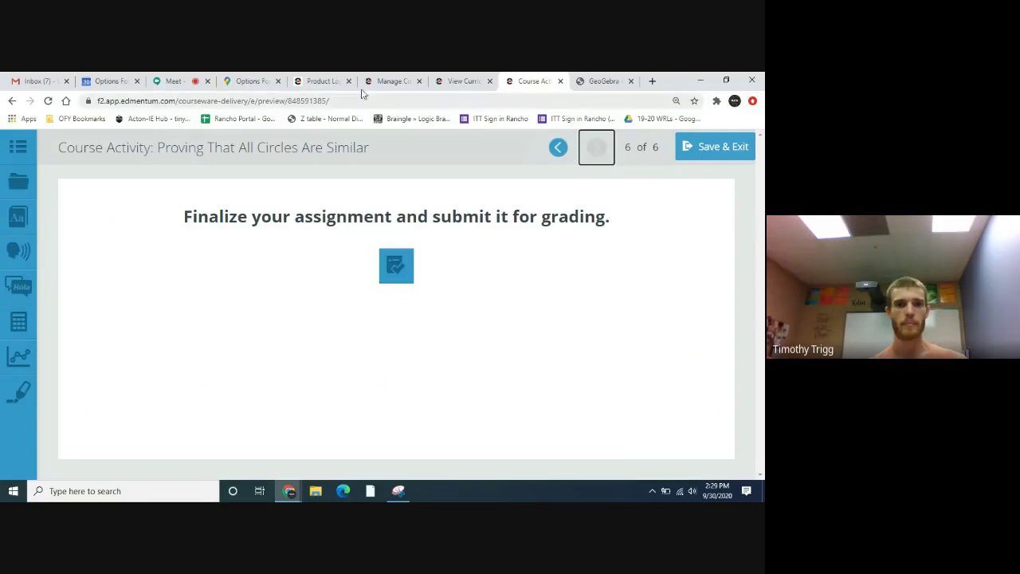
Step: Switch to the Google Meet call and open the option to stop presenting
left_click(174, 81)
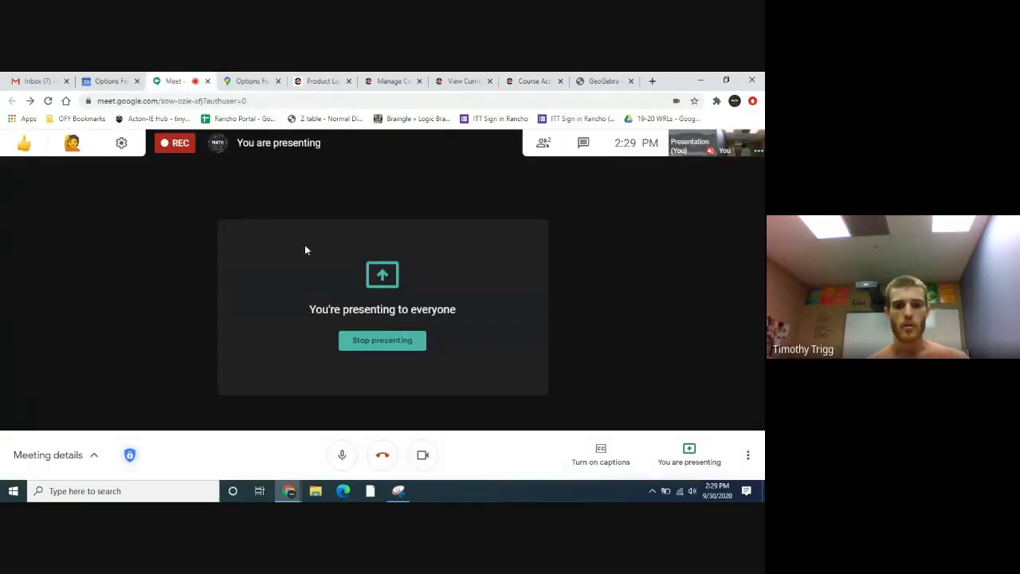
left_click(690, 454)
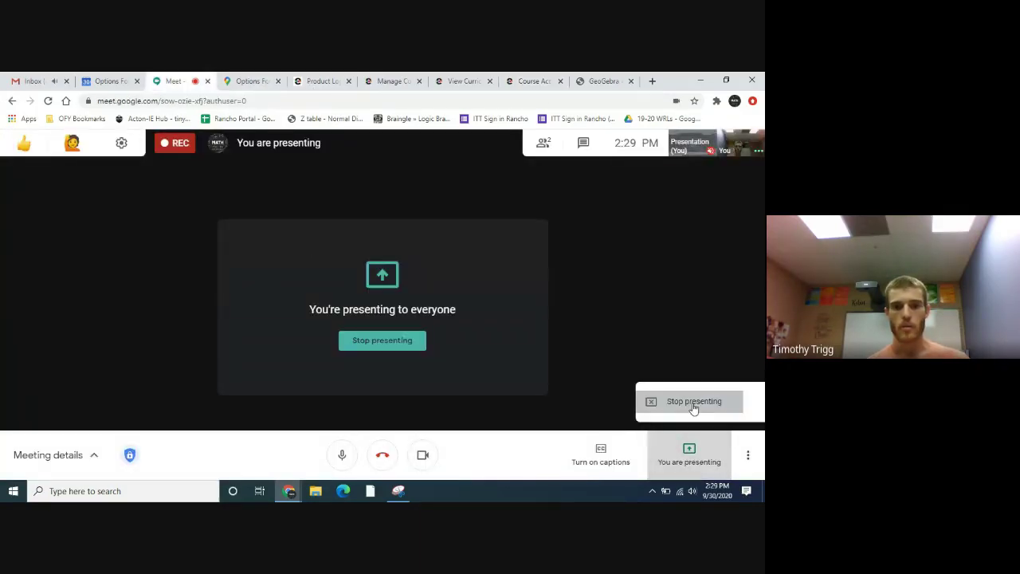